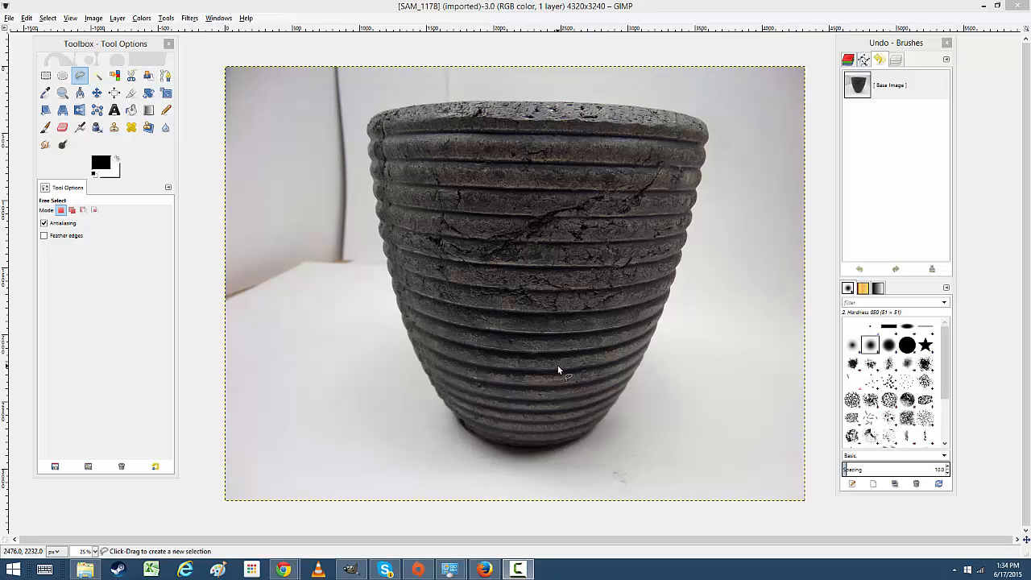
Examine the pot's ribbed surface, cracks and upper rim edge at different magnifications
drag(645, 301, 673, 297)
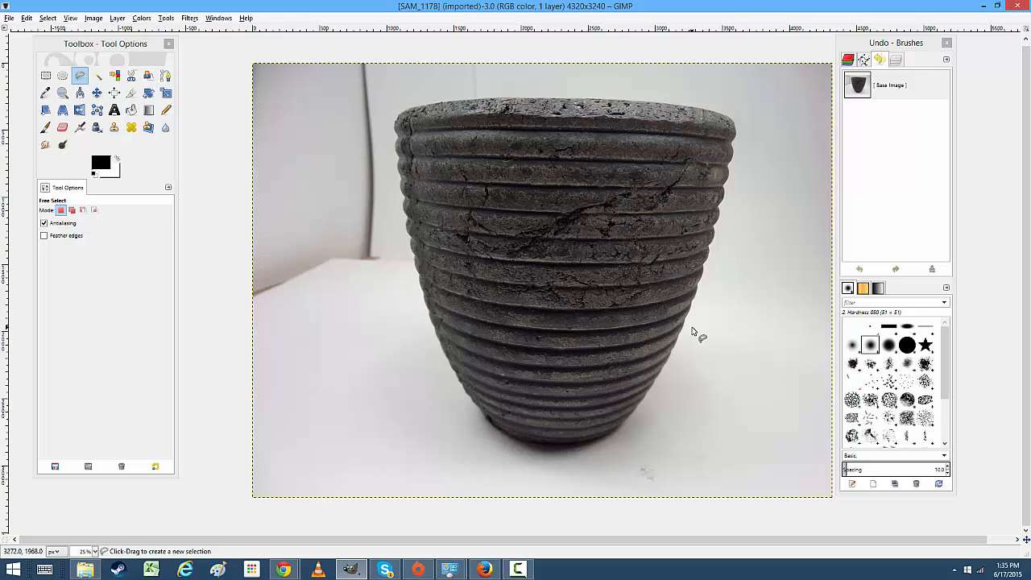
drag(652, 179, 626, 174)
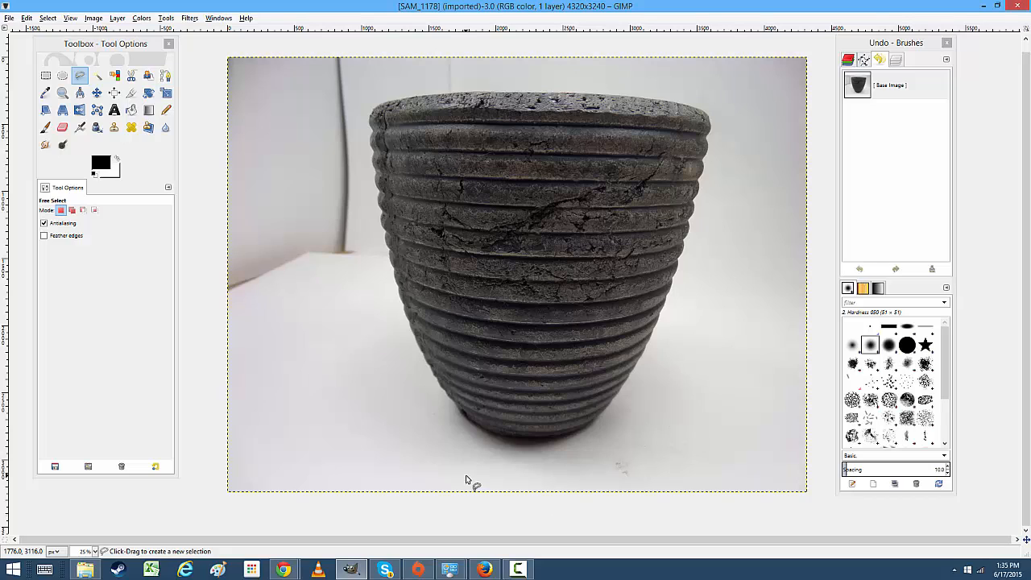
click(84, 80)
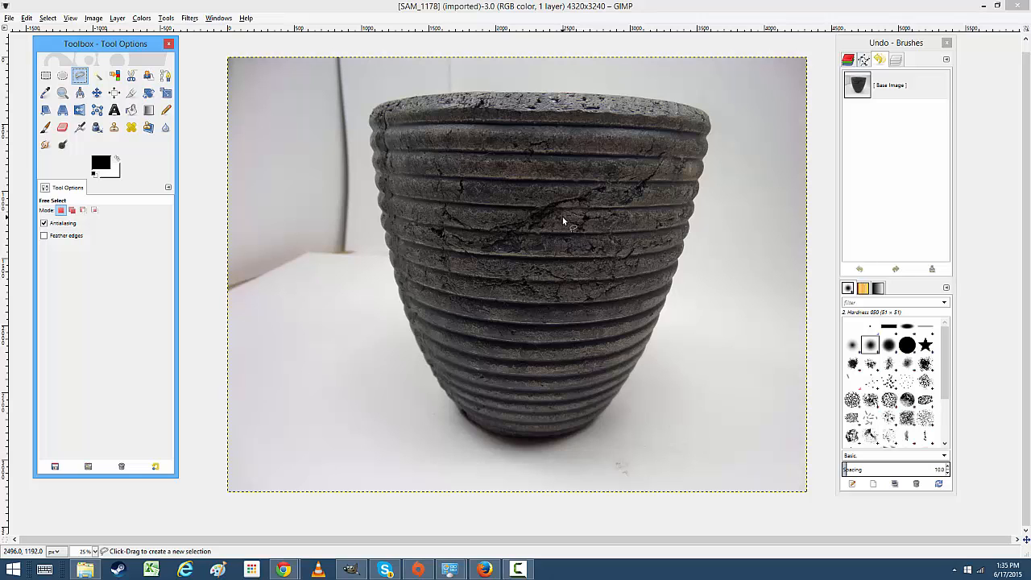
scroll(562, 217, up, 7)
drag(536, 115, 635, 428)
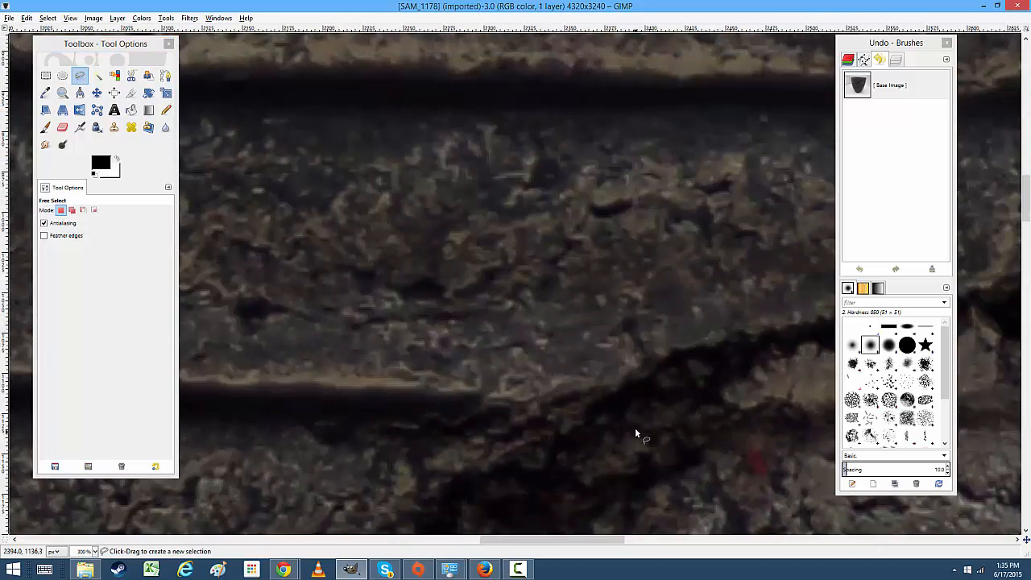
drag(518, 309, 684, 523)
drag(378, 173, 588, 475)
drag(333, 76, 523, 418)
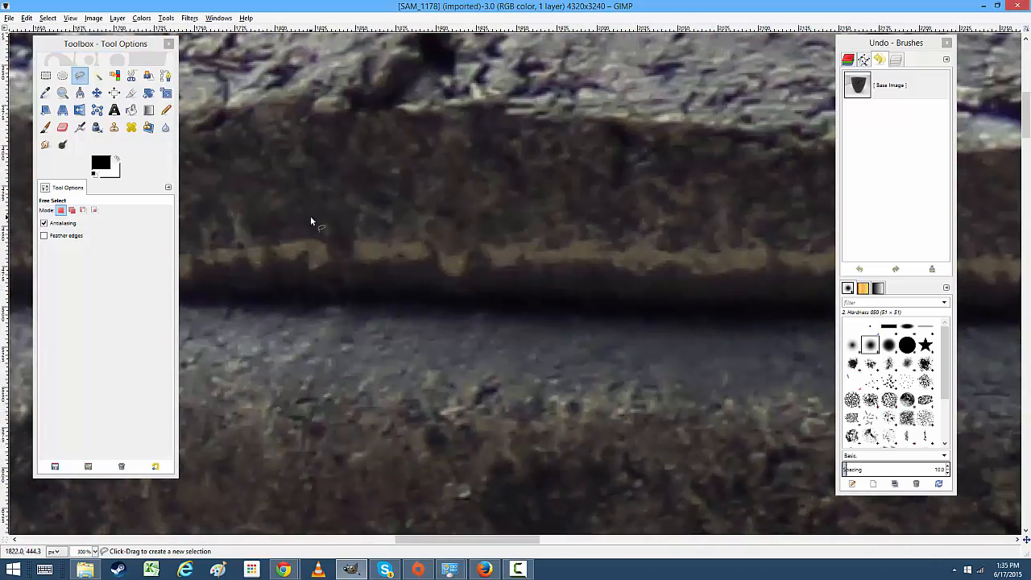
scroll(368, 179, down, 4)
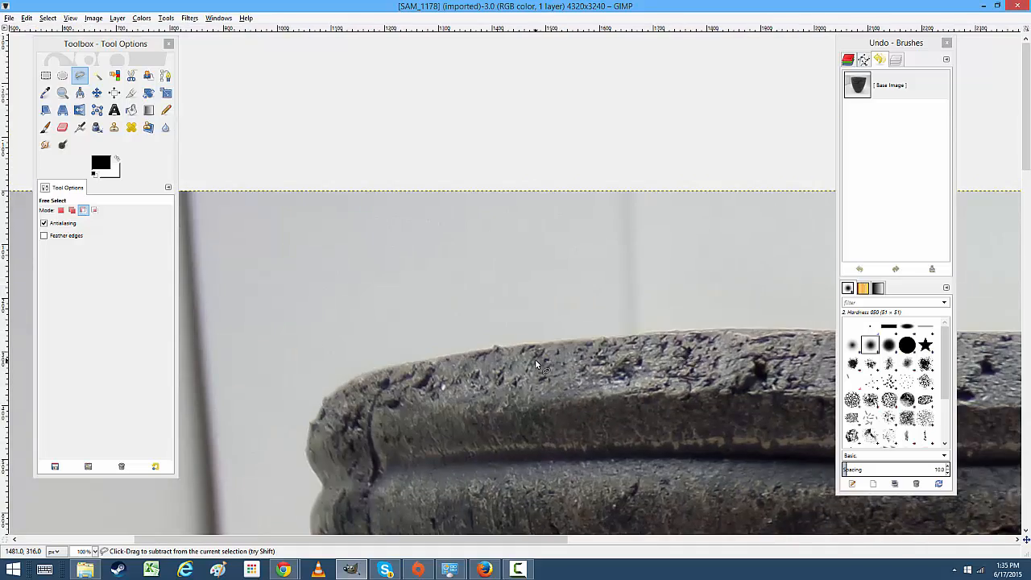
scroll(536, 361, up, 6)
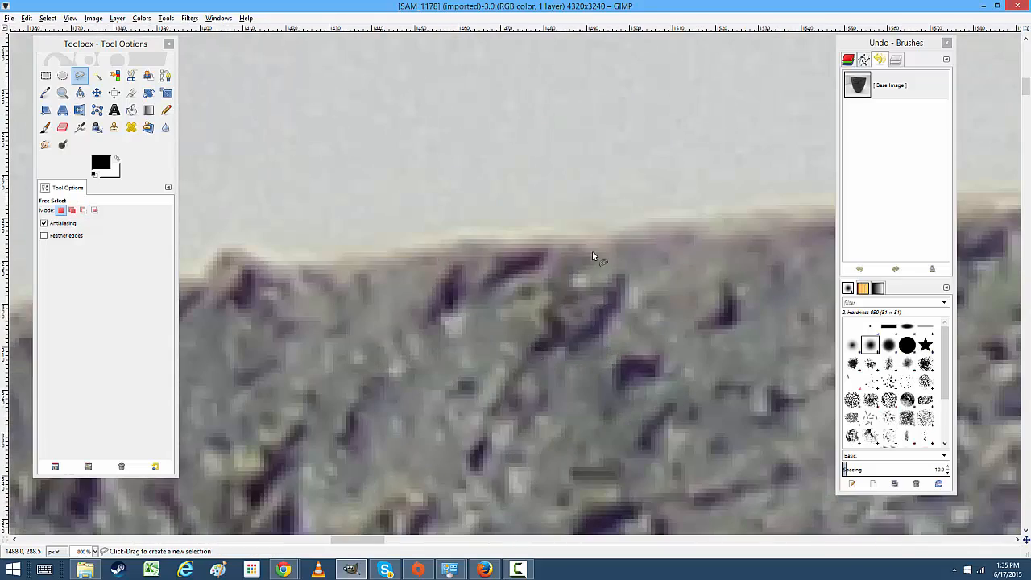
scroll(592, 256, down, 6)
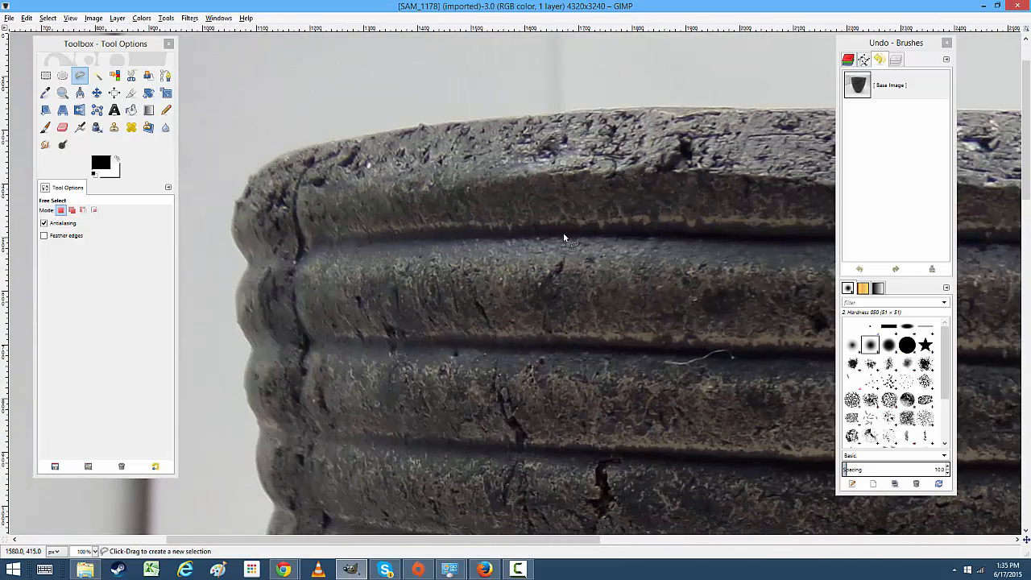
drag(681, 336, 359, 80)
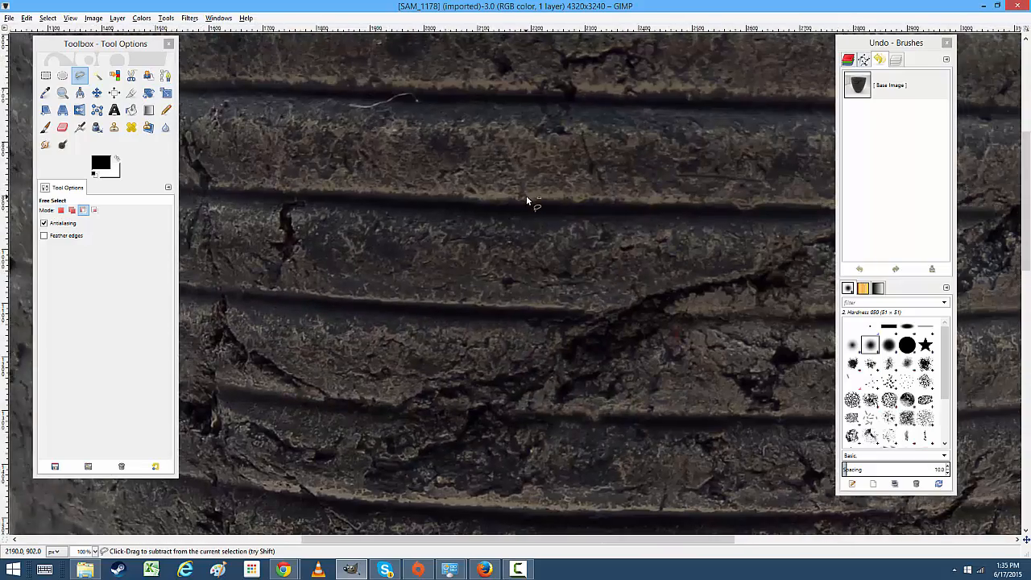
scroll(529, 199, down, 2)
scroll(529, 195, down, 2)
scroll(560, 139, up, 2)
scroll(466, 173, down, 2)
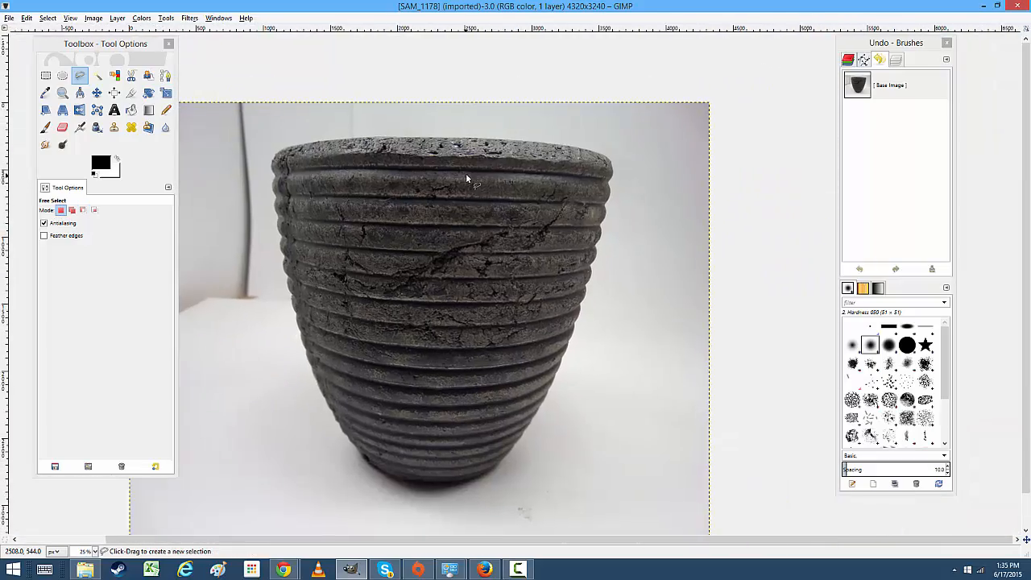
scroll(415, 185, up, 2)
drag(484, 144, 667, 168)
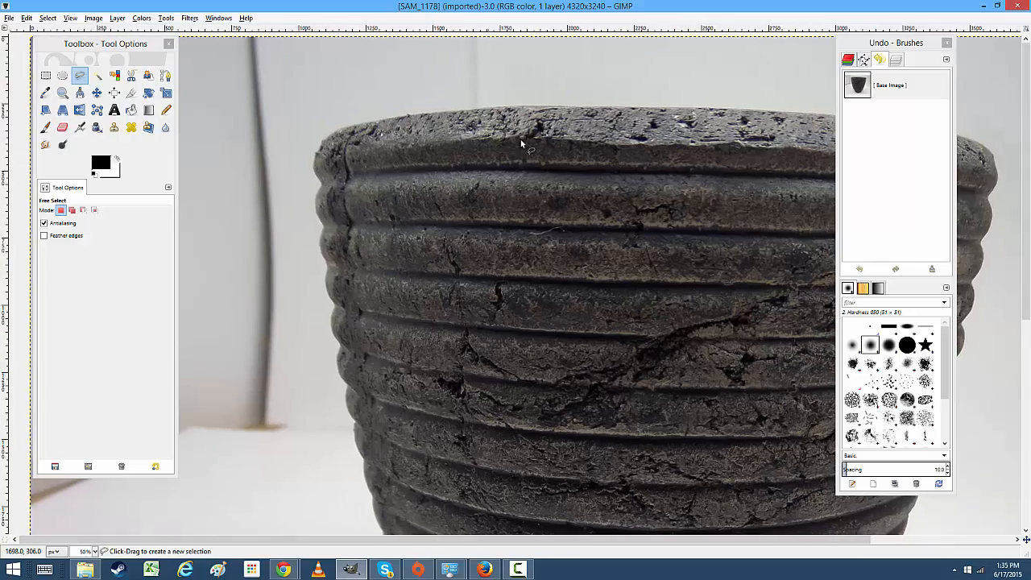
drag(639, 220, 529, 211)
scroll(529, 212, up, 3)
scroll(559, 213, left, 1)
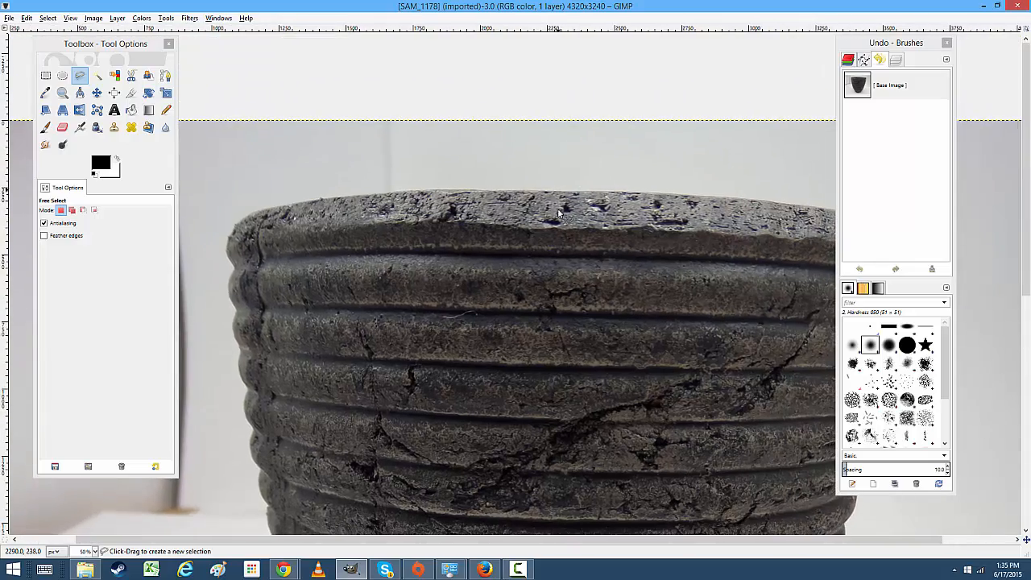
drag(609, 368, 442, 178)
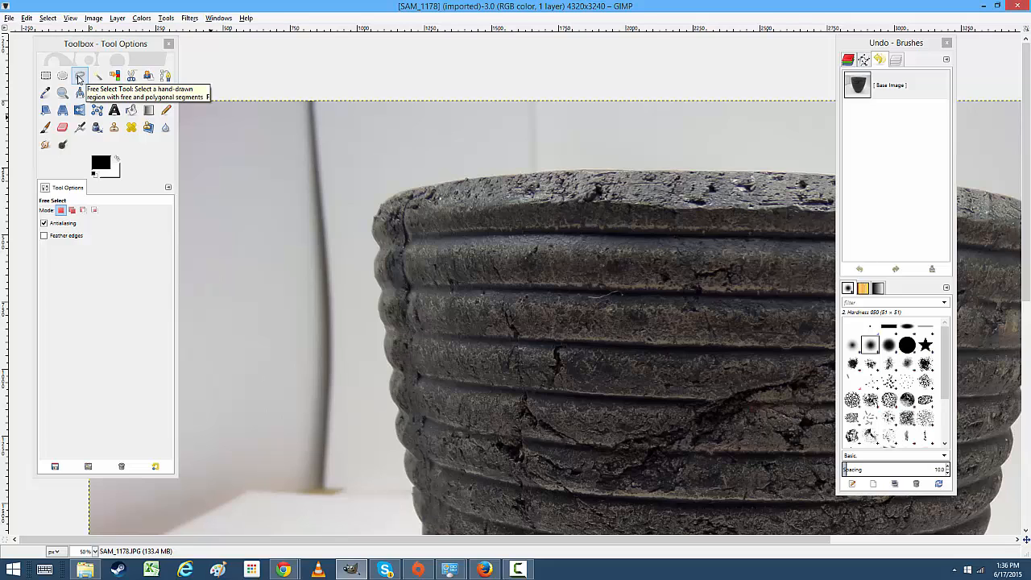
Start a Free Select polygonal outline just above the pot's rim, near its upper-left curve, and place the first straight segment
click(78, 78)
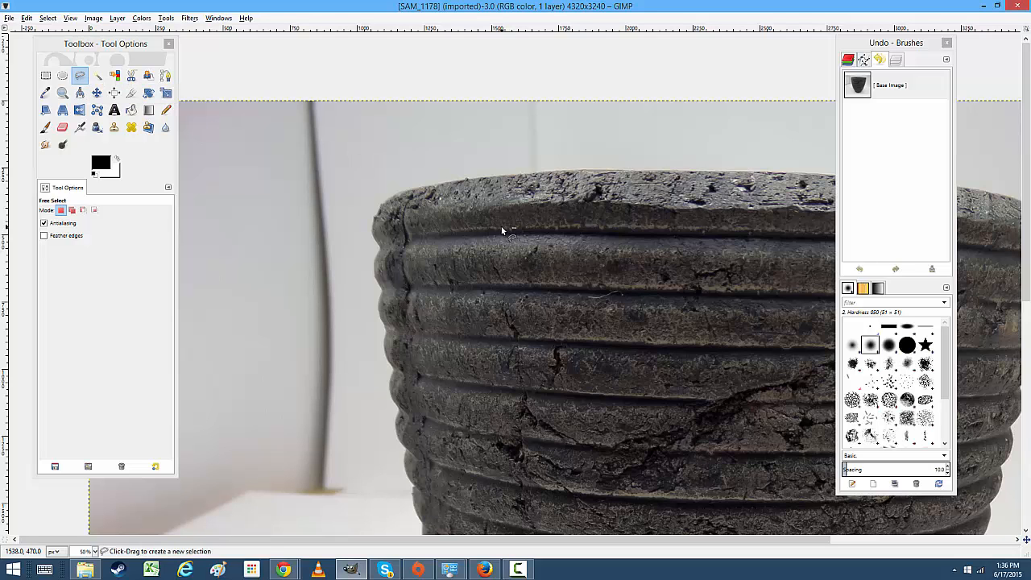
scroll(491, 225, up, 4)
scroll(391, 179, up, 6)
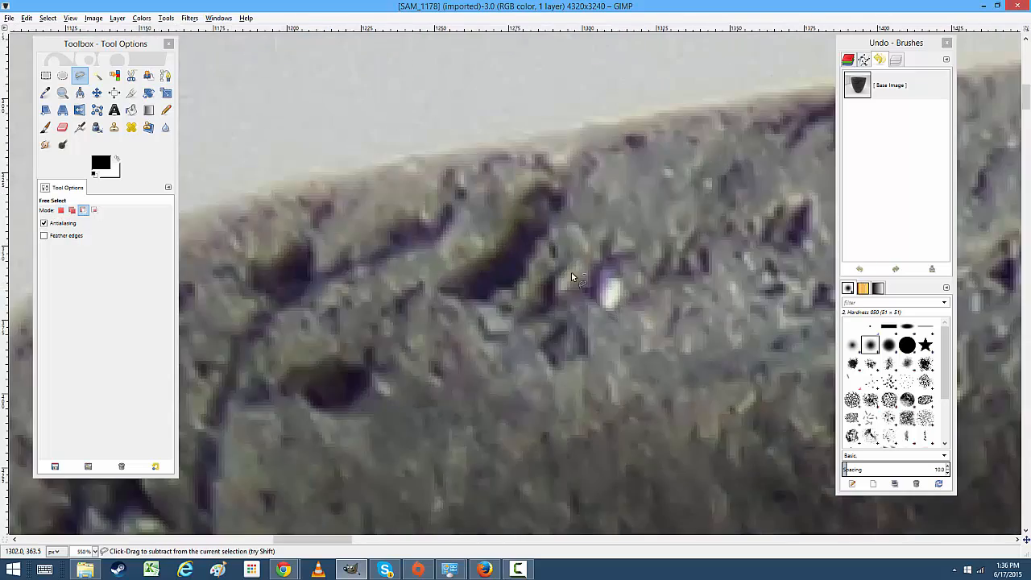
scroll(552, 306, down, 2)
scroll(494, 202, up, 2)
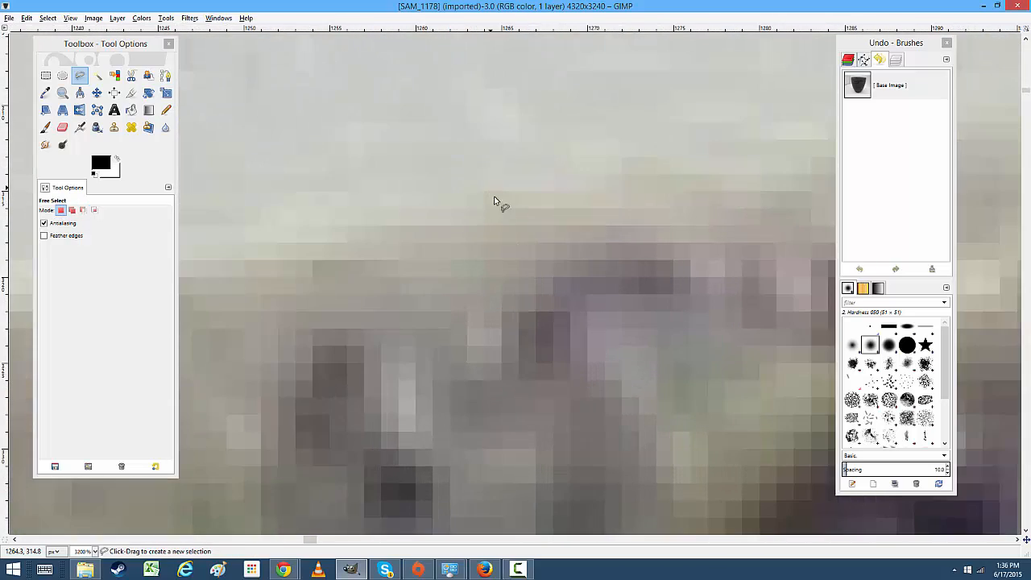
scroll(552, 253, down, 2)
scroll(582, 227, down, 1)
scroll(581, 227, up, 3)
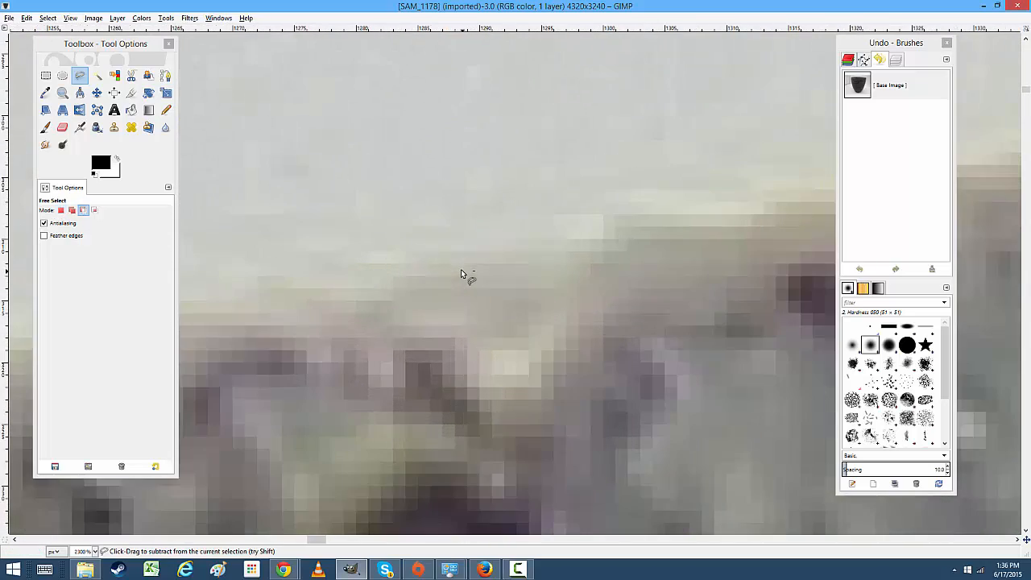
click(435, 250)
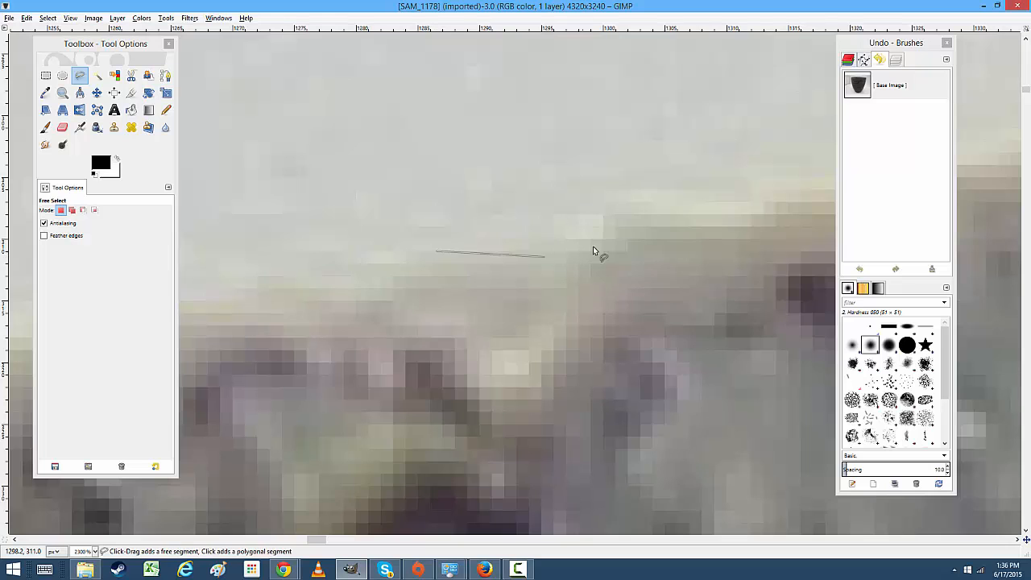
click(706, 210)
Add short straight segments to the outline, following the rim's upper edge rightward from the first segment
key(space)
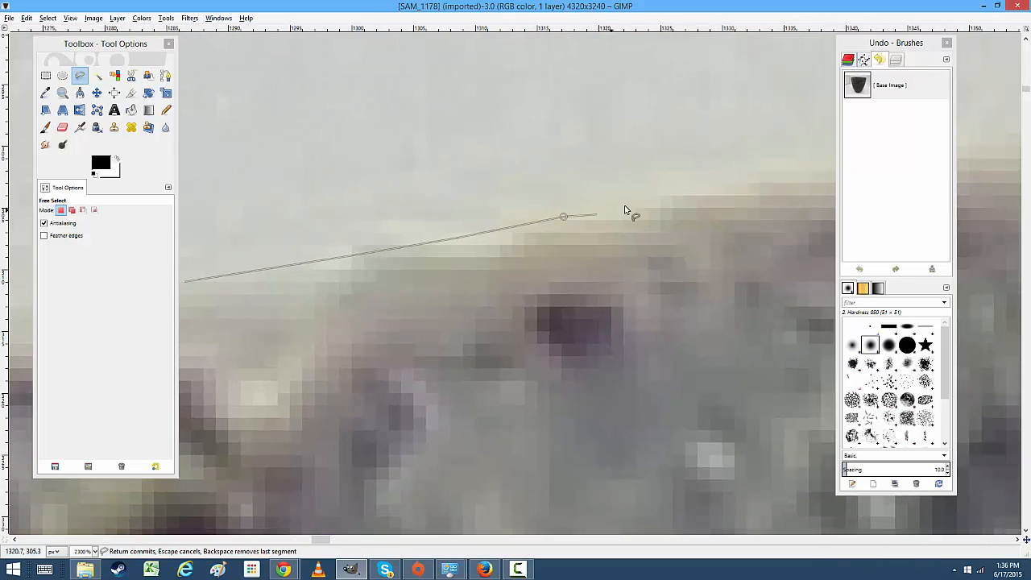
click(678, 190)
key(space)
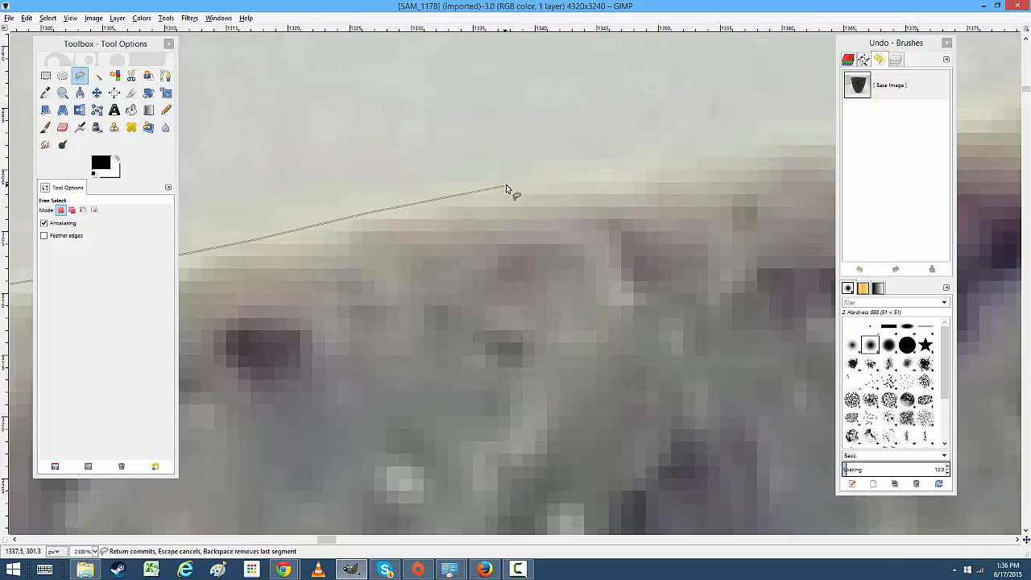
click(506, 185)
click(644, 168)
key(space)
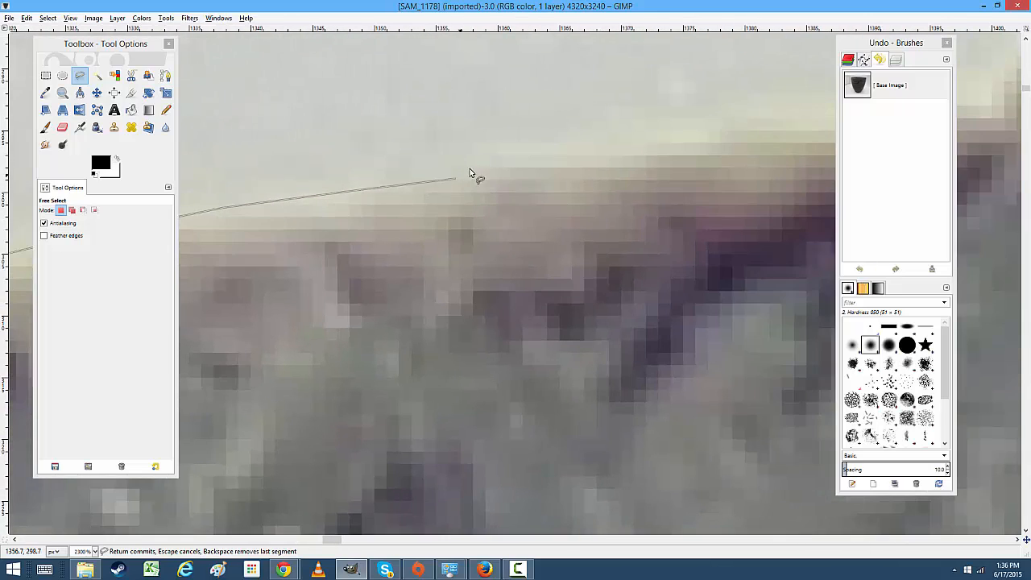
click(497, 161)
Continue the outline along the rim's upper edge until just before the small raised bump
scroll(563, 182, down, 3)
scroll(563, 186, down, 2)
scroll(562, 183, up, 5)
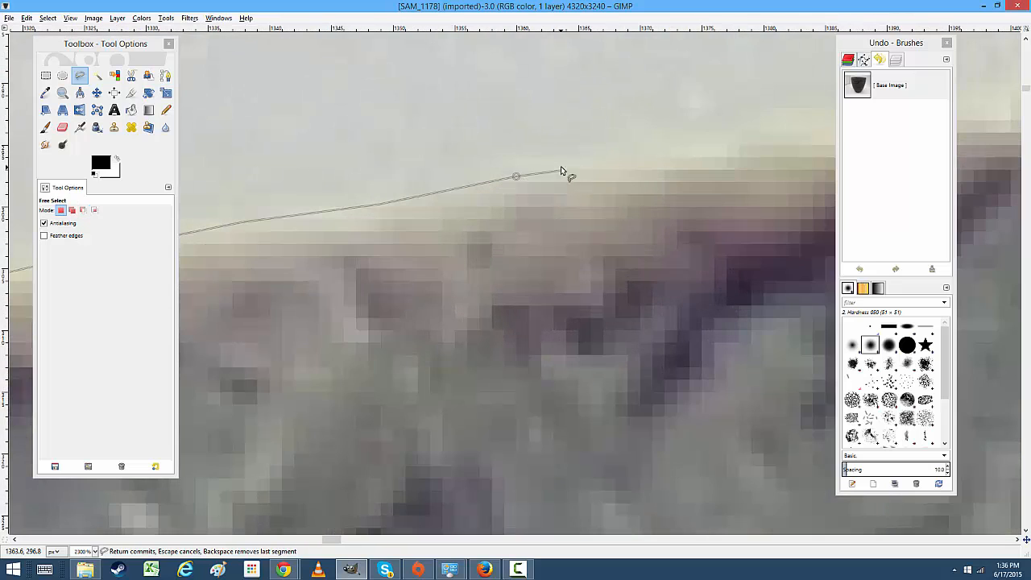
click(665, 152)
key(space)
click(519, 241)
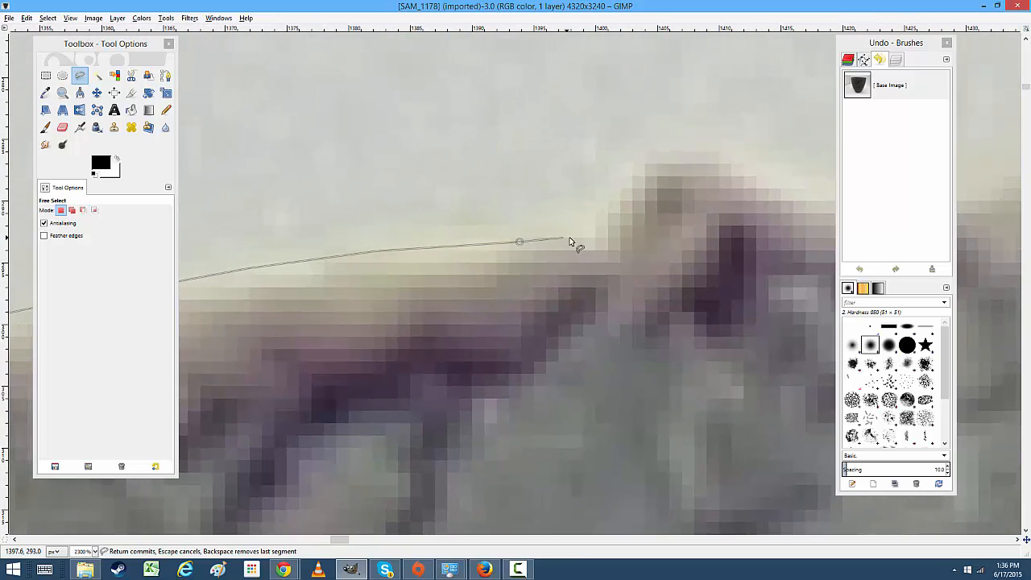
Trace the outline up, over and down the far side of the small bump on the rim with closely spaced points
scroll(414, 269, down, 8)
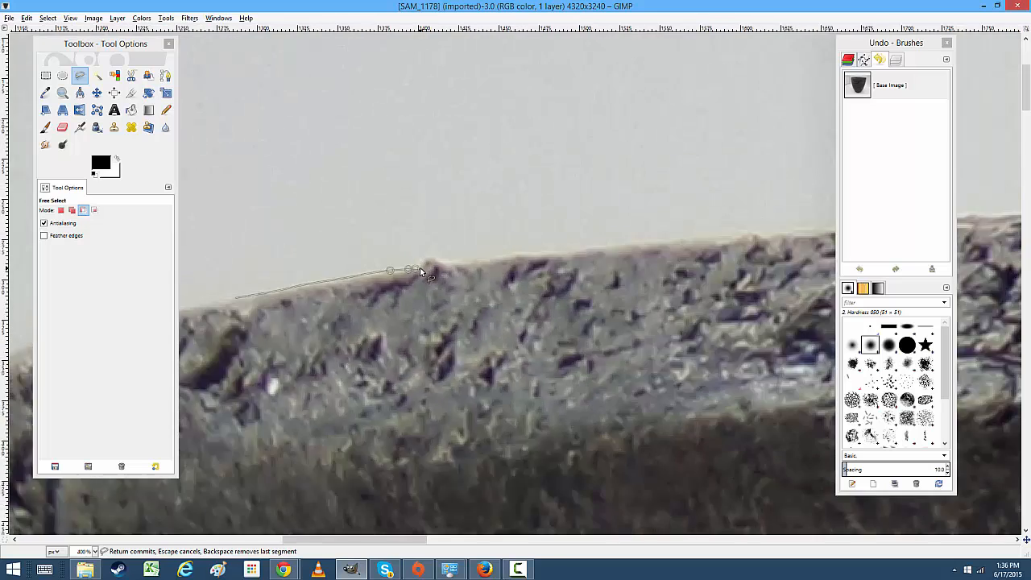
scroll(420, 273, up, 8)
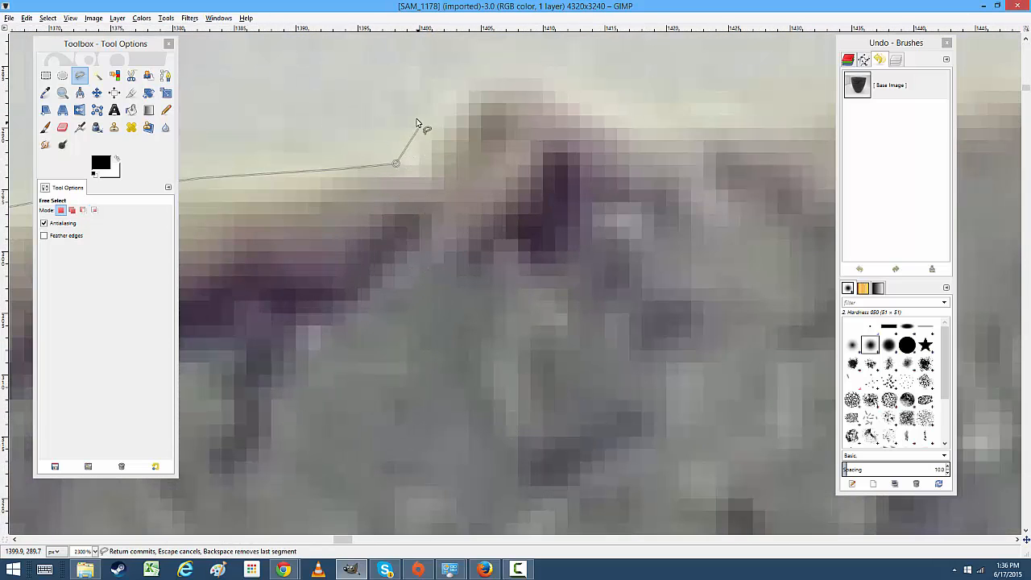
click(415, 117)
click(456, 62)
click(551, 60)
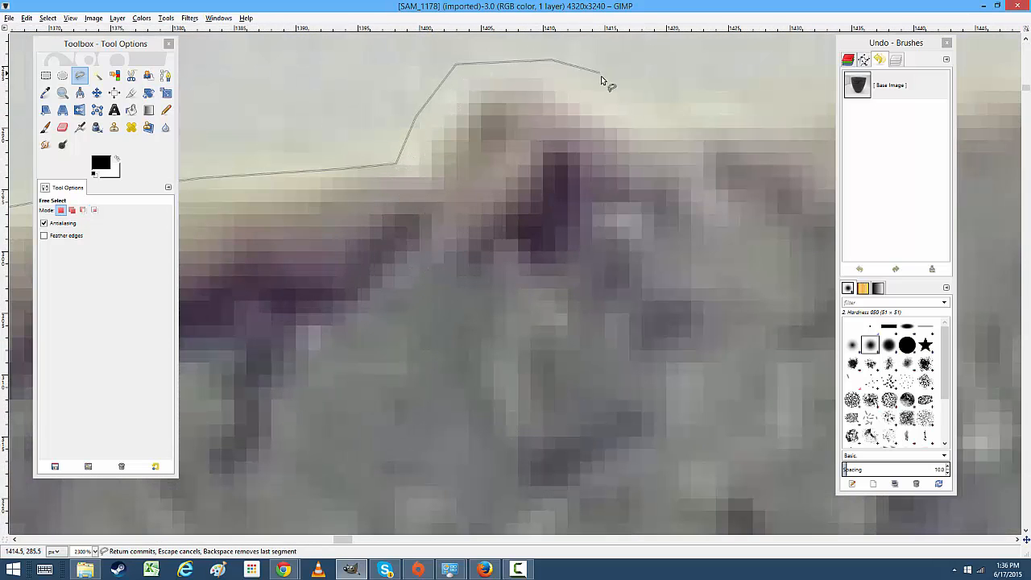
click(609, 93)
click(663, 116)
click(715, 154)
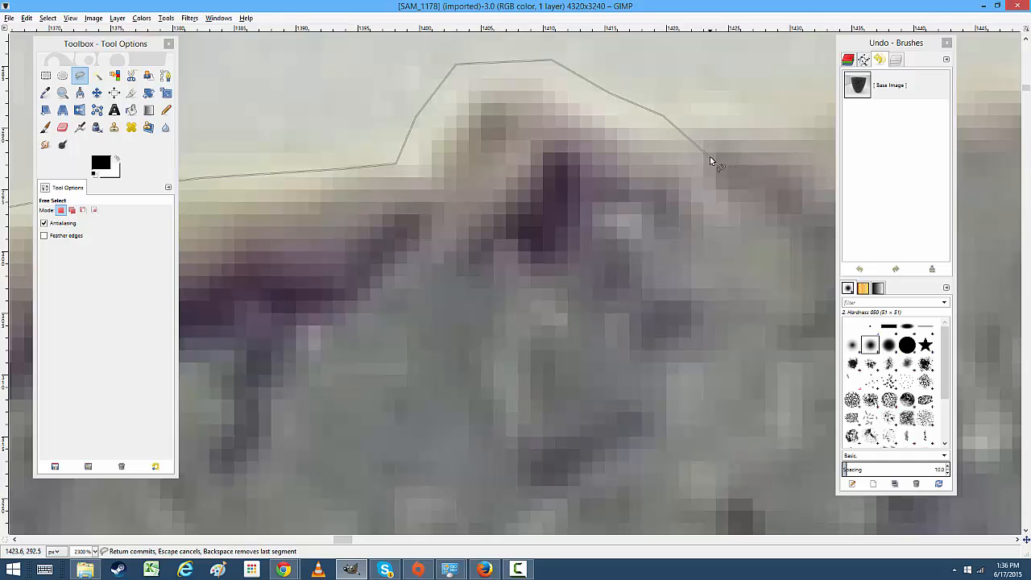
Reposition the stray outline points just past the bump so the path follows the rim's light edge
drag(694, 174, 564, 346)
scroll(563, 345, up, 3)
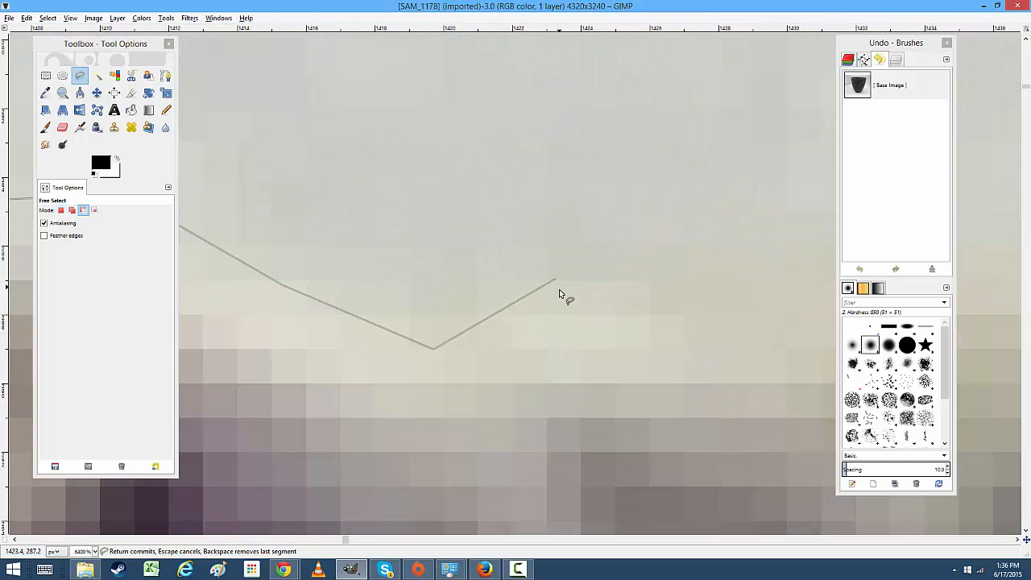
click(311, 258)
click(552, 491)
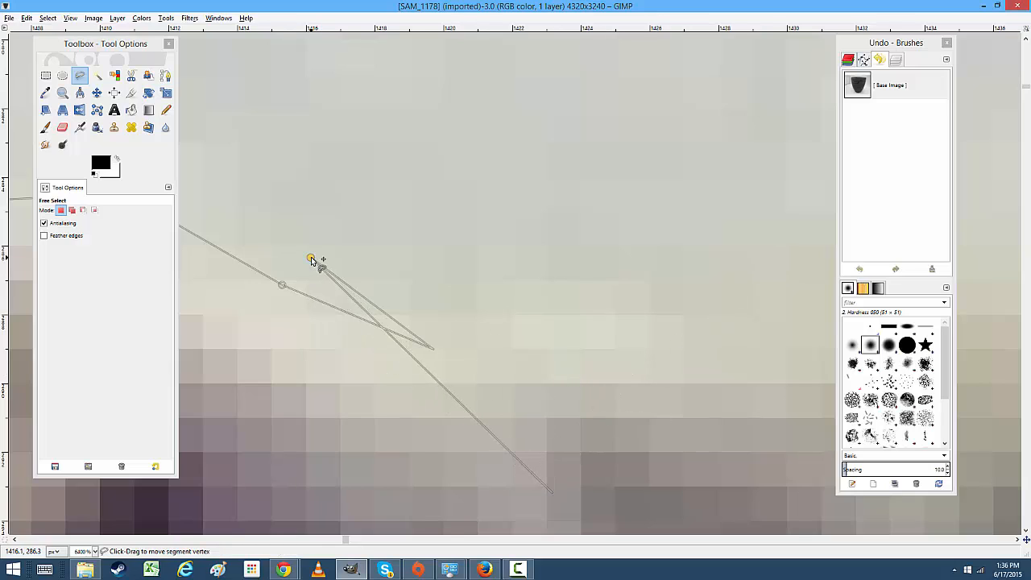
mouse_move(311, 259)
mouse_down()
mouse_move(452, 306)
mouse_move(502, 363)
mouse_up()
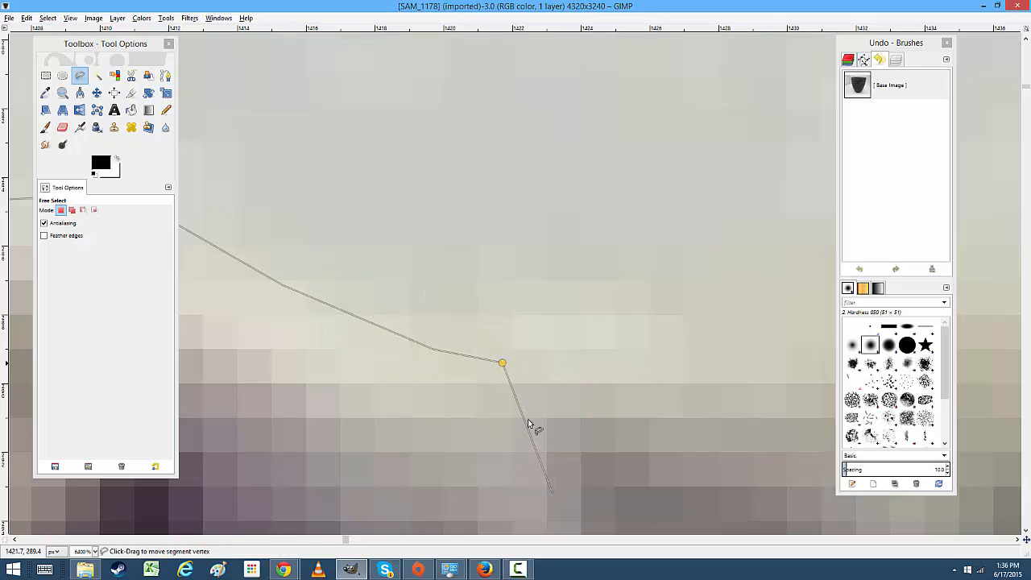
drag(553, 492, 668, 335)
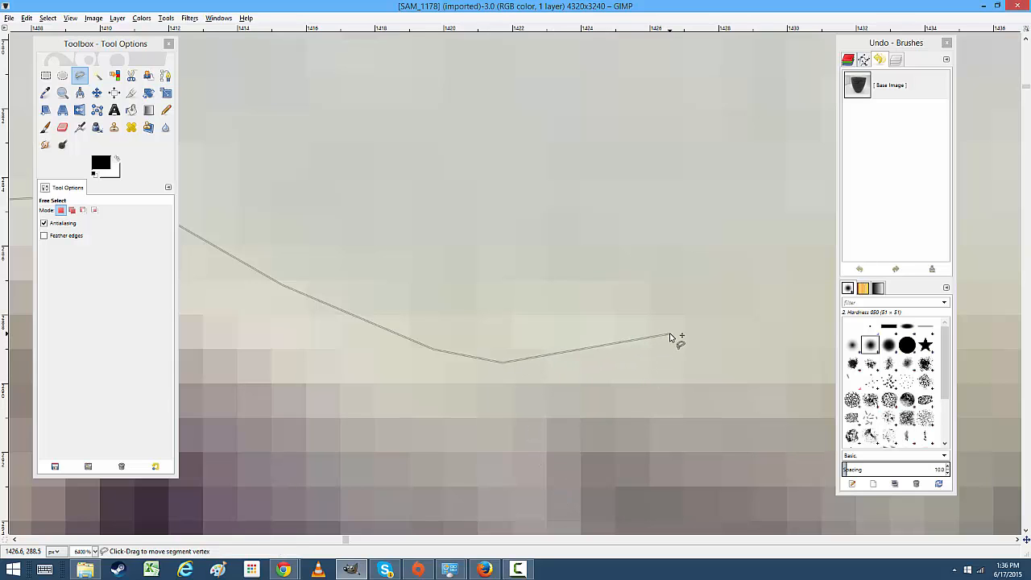
Extend the outline beyond the small bump with short segments along the gently rising light edge of the rim
ctrl+scroll(656, 379, down, 2)
ctrl+scroll(656, 379, down, 6)
ctrl+scroll(706, 372, up, 8)
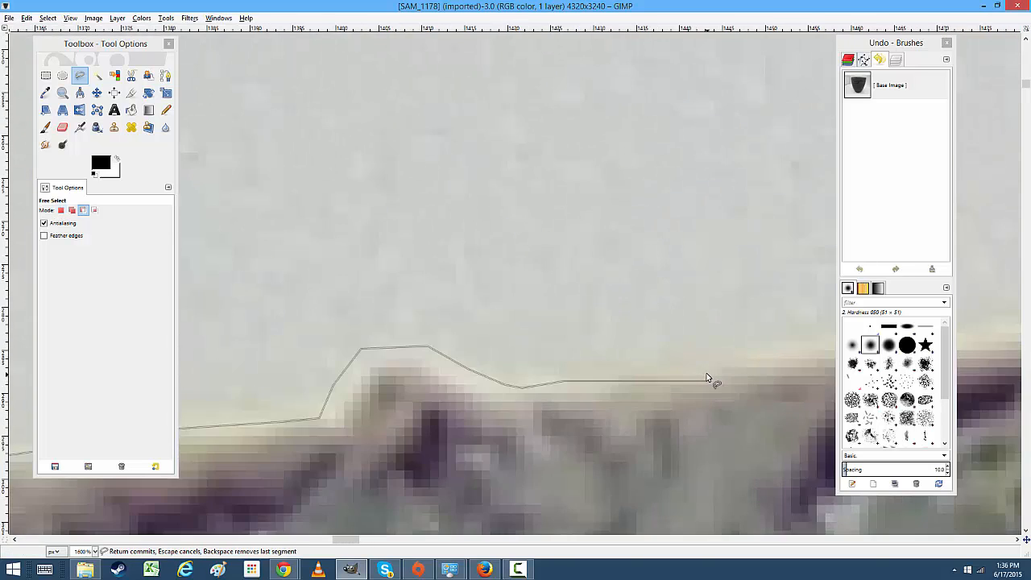
click(613, 341)
click(752, 329)
drag(780, 347, 419, 347)
ctrl+scroll(591, 335, down, 7)
ctrl+scroll(593, 335, up, 4)
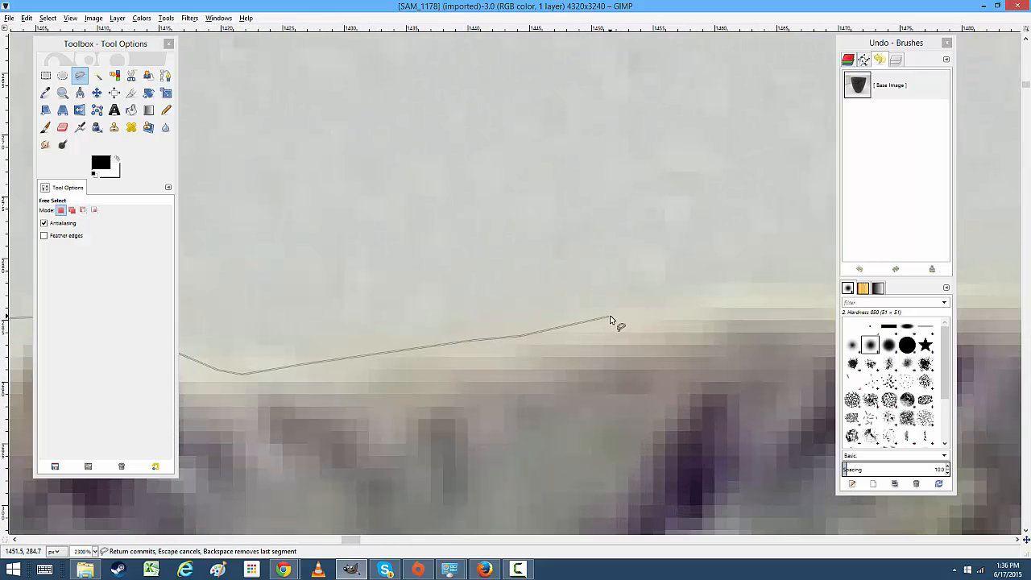
Continue the outline up the slight rise and across the level stretch of the rim above the dark purple streaks
click(610, 316)
click(765, 304)
scroll(580, 291, right, 6)
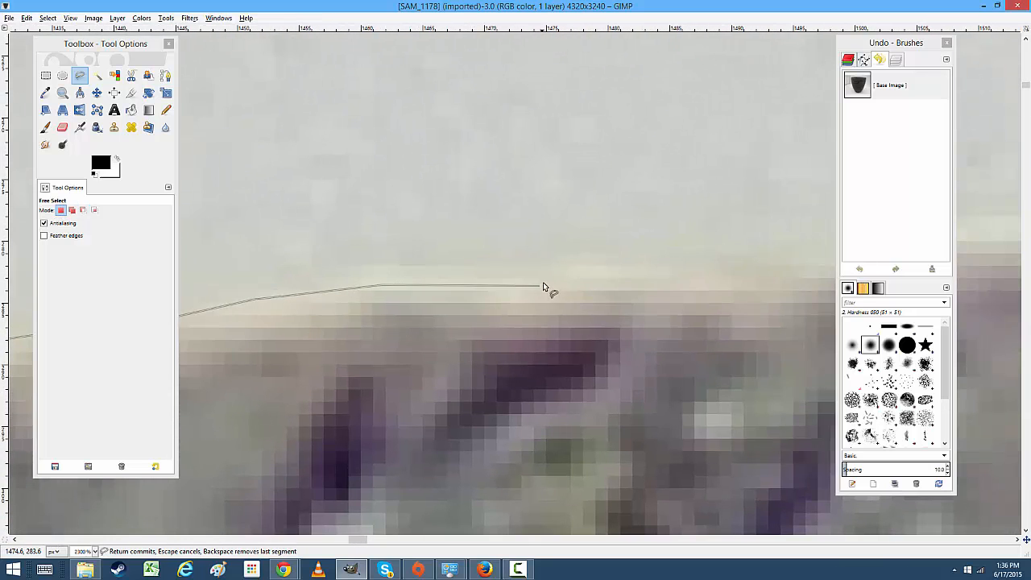
click(717, 269)
drag(748, 281, 409, 331)
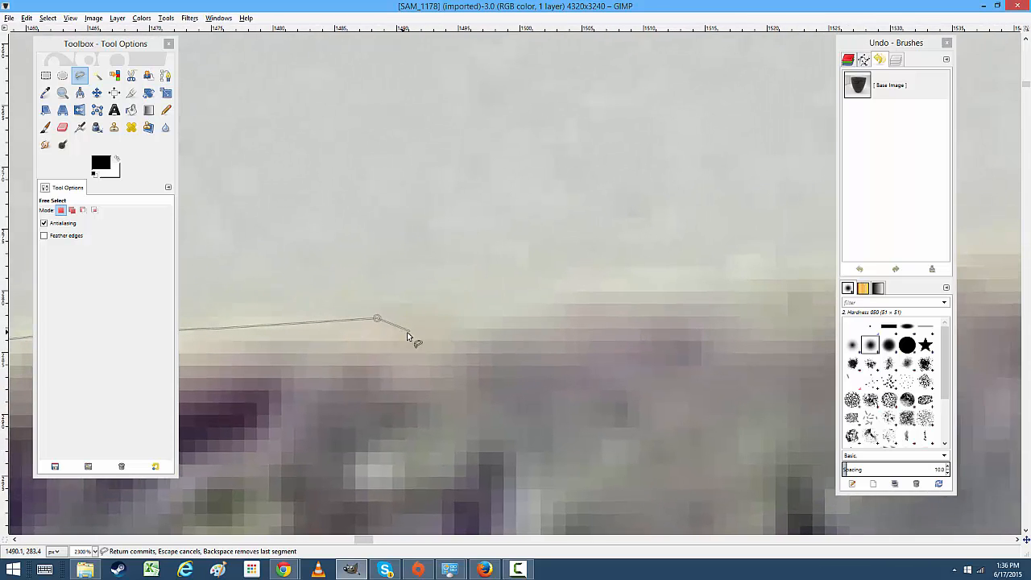
click(712, 307)
scroll(766, 326, right, 10)
scroll(767, 326, up, 1)
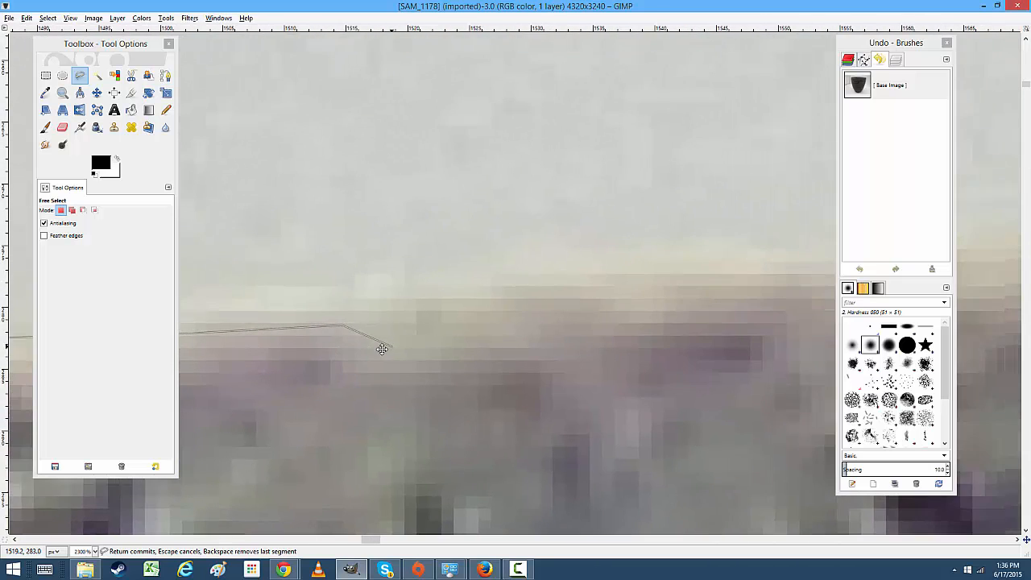
Add one more outline point ahead and raise the sagging vertex before it onto the rim's light edge
scroll(506, 302, down, 4)
scroll(456, 340, up, 2)
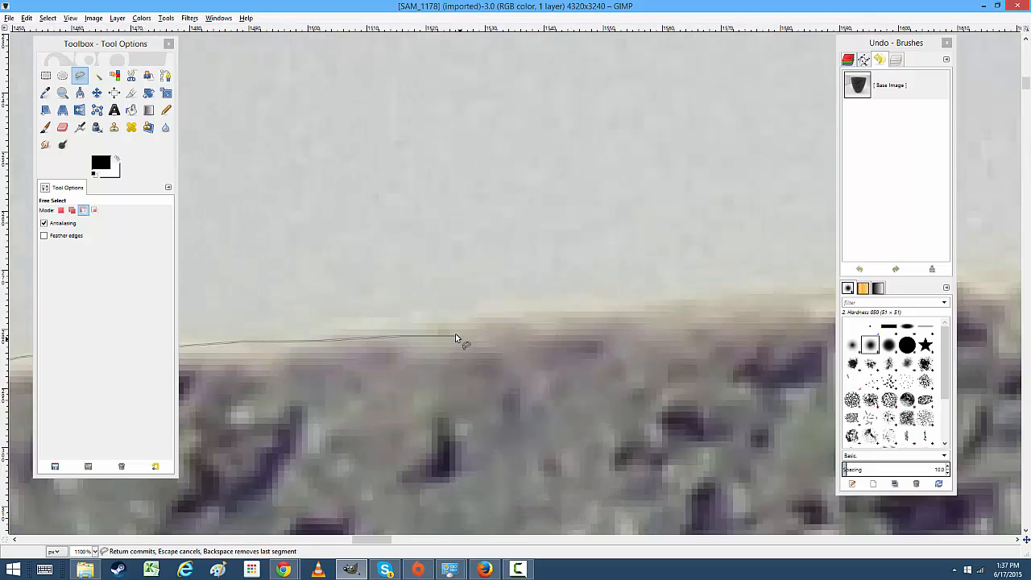
click(406, 318)
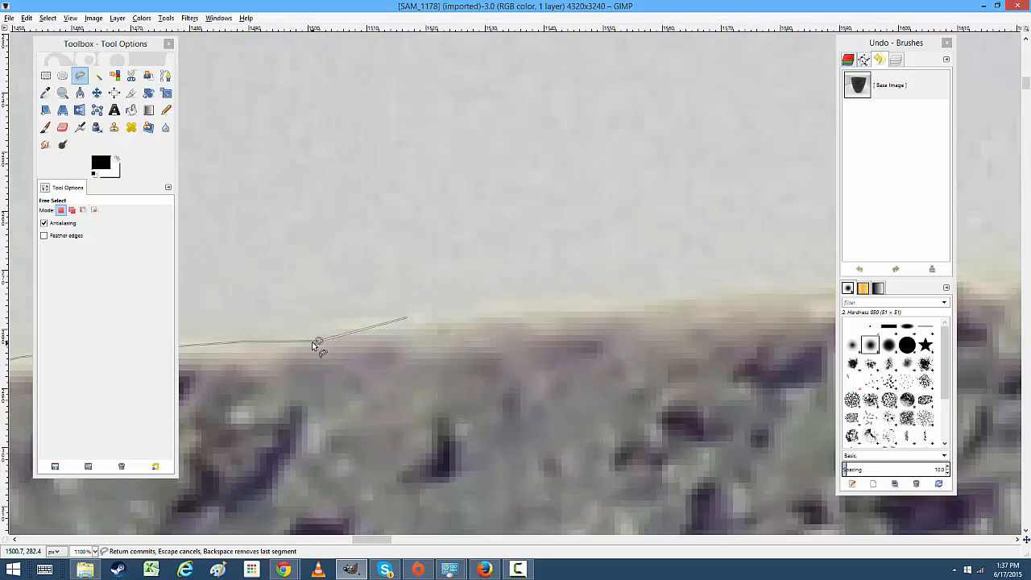
drag(320, 335, 320, 326)
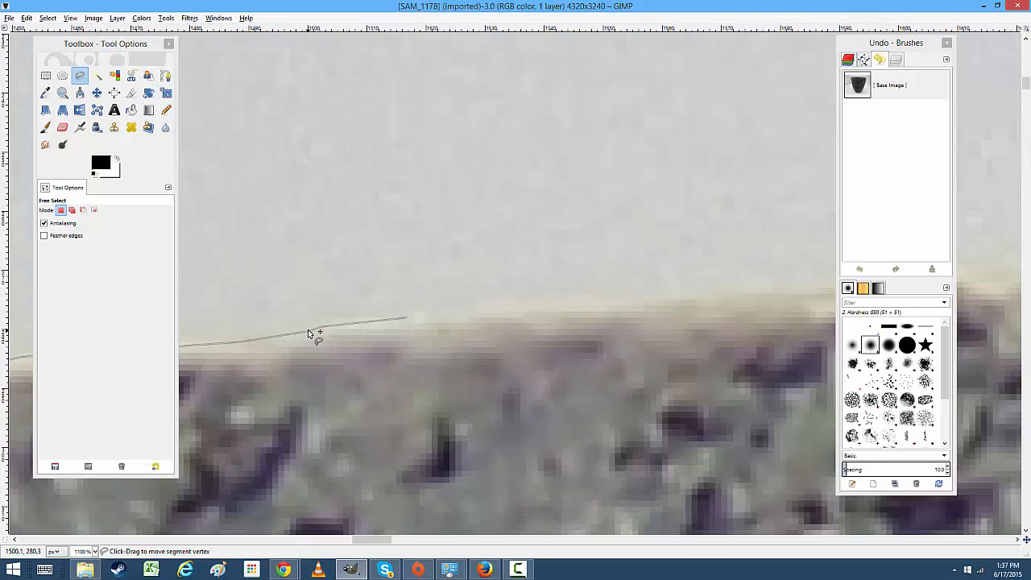
Place widely spaced outline points along the rising rim edge toward the second small bump
click(465, 316)
click(580, 305)
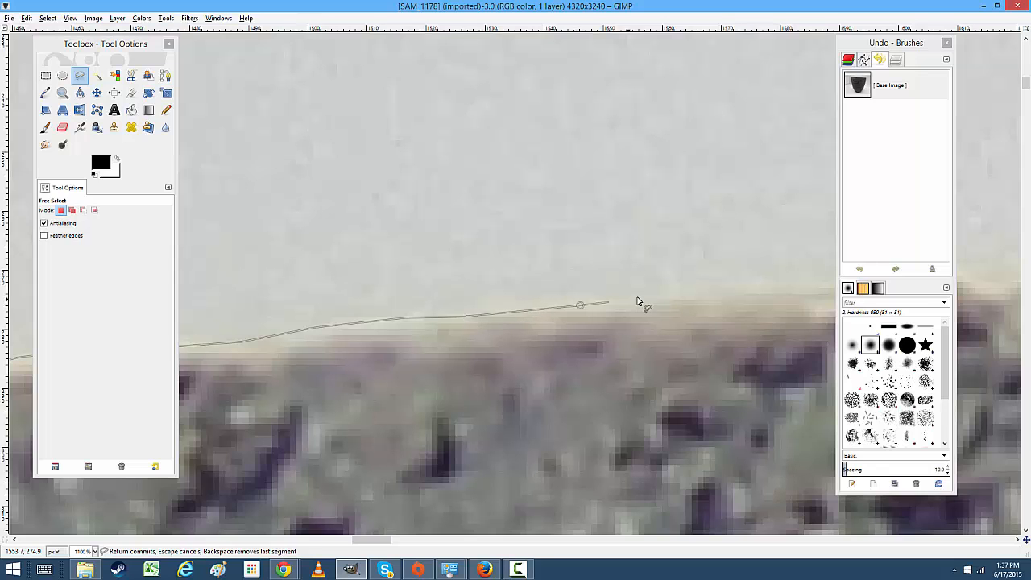
click(717, 297)
key(space)
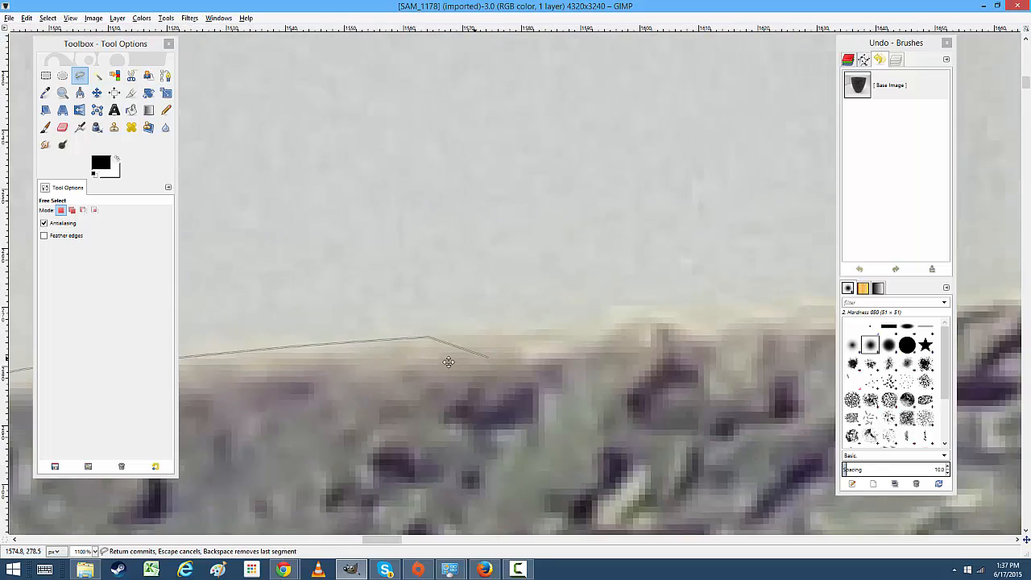
drag(448, 361, 399, 368)
click(453, 335)
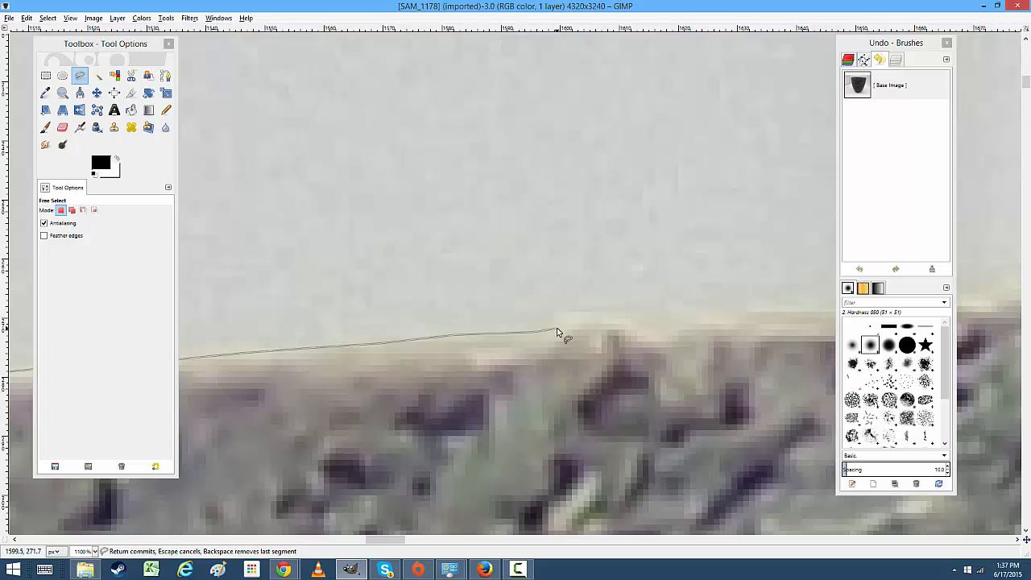
Trace the outline up, over and down the second small bump, and continue along the rim just past it
click(556, 329)
click(625, 311)
click(651, 327)
click(759, 313)
drag(806, 321, 543, 354)
Carry the outline along the rim's light edge past the faint vertical line in the backdrop
scroll(544, 353, down, 2)
scroll(543, 351, down, 4)
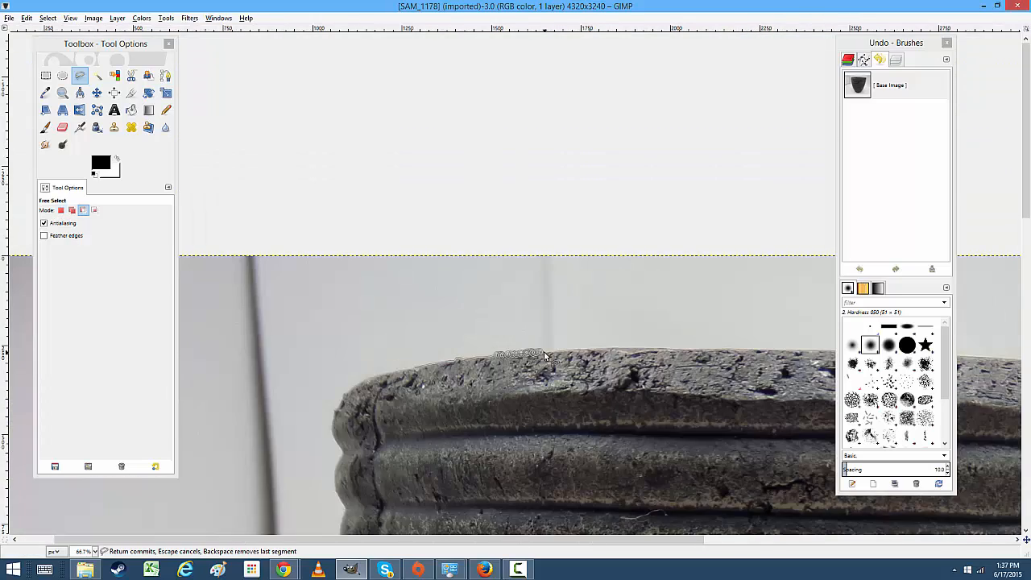
scroll(543, 351, up, 1)
scroll(568, 351, up, 7)
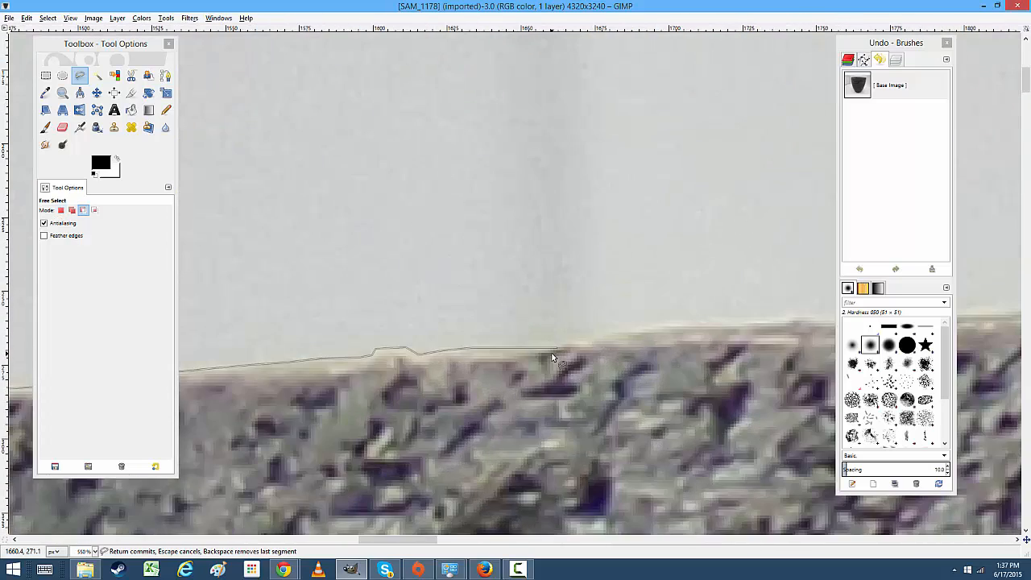
click(570, 323)
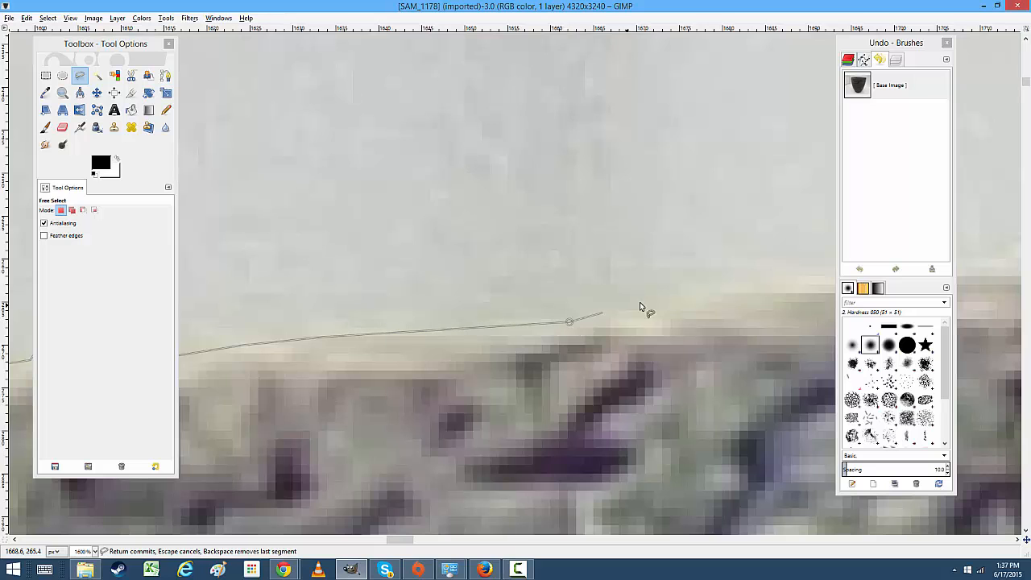
click(713, 292)
click(780, 293)
mouse_move(809, 321)
mouse_down()
mouse_move(674, 315)
mouse_move(266, 370)
mouse_up()
scroll(319, 363, down, 2)
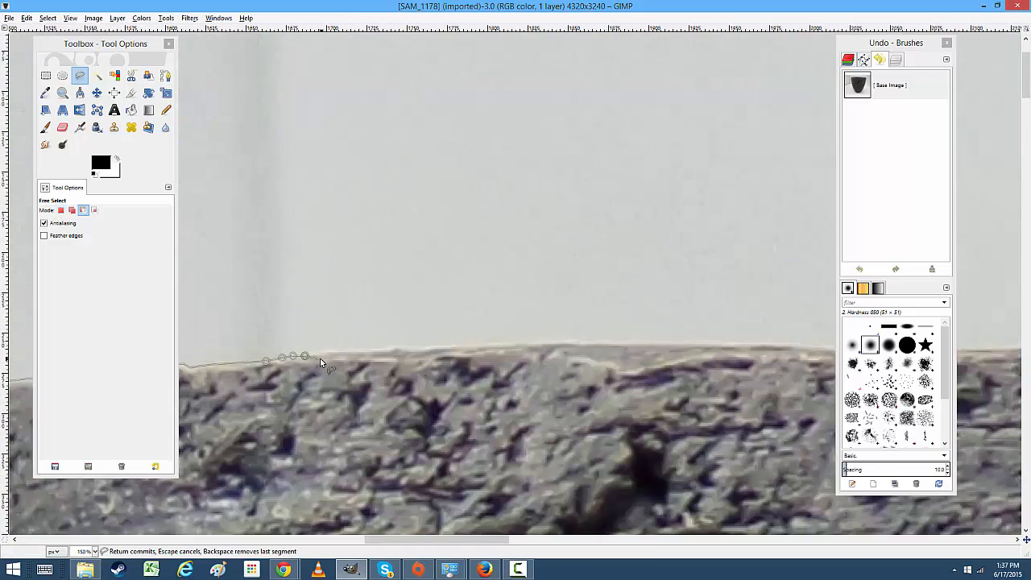
Extend the outline with long segments along the gently rising edge toward the crest of the rim
click(334, 339)
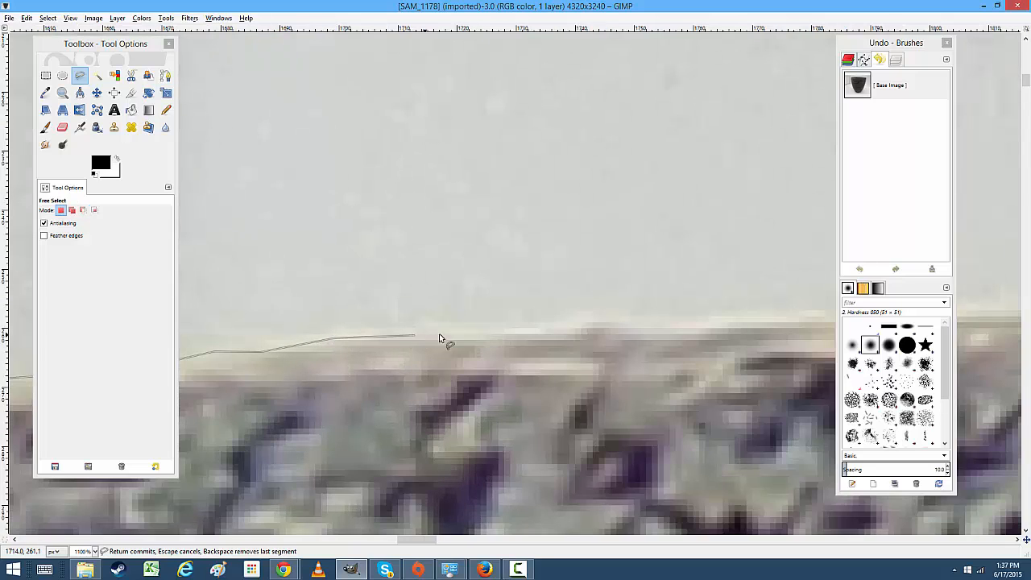
click(506, 330)
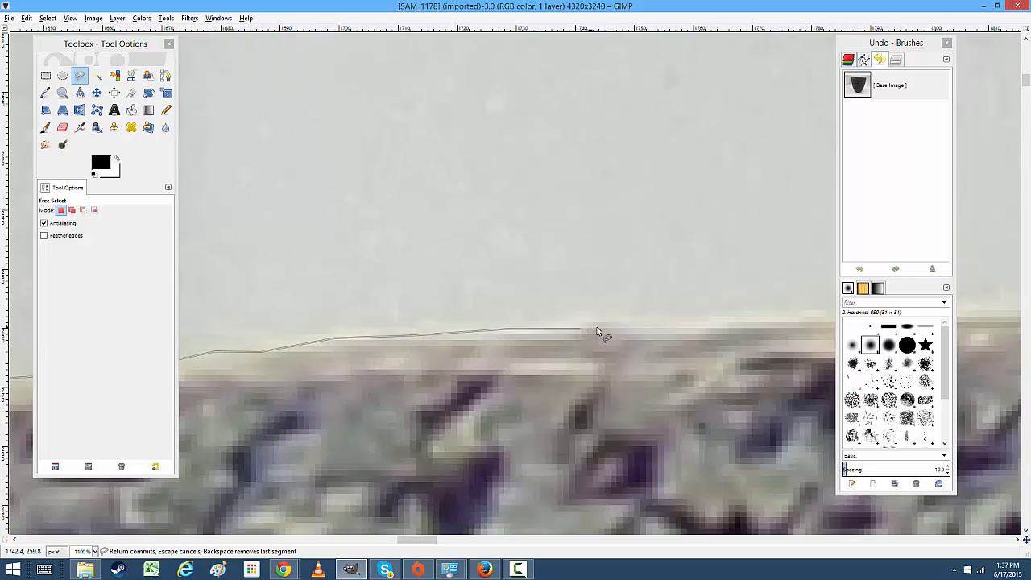
click(718, 326)
click(795, 315)
drag(796, 345, 273, 420)
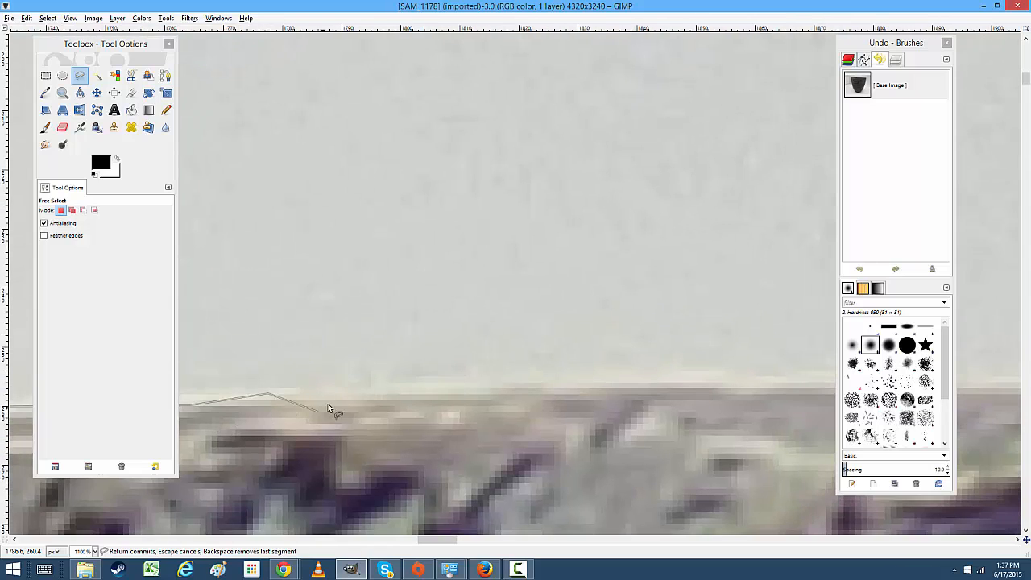
Follow the nearly level crest of the rim with the outline, keeping the points on its light upper border
drag(411, 395, 764, 384)
key(space)
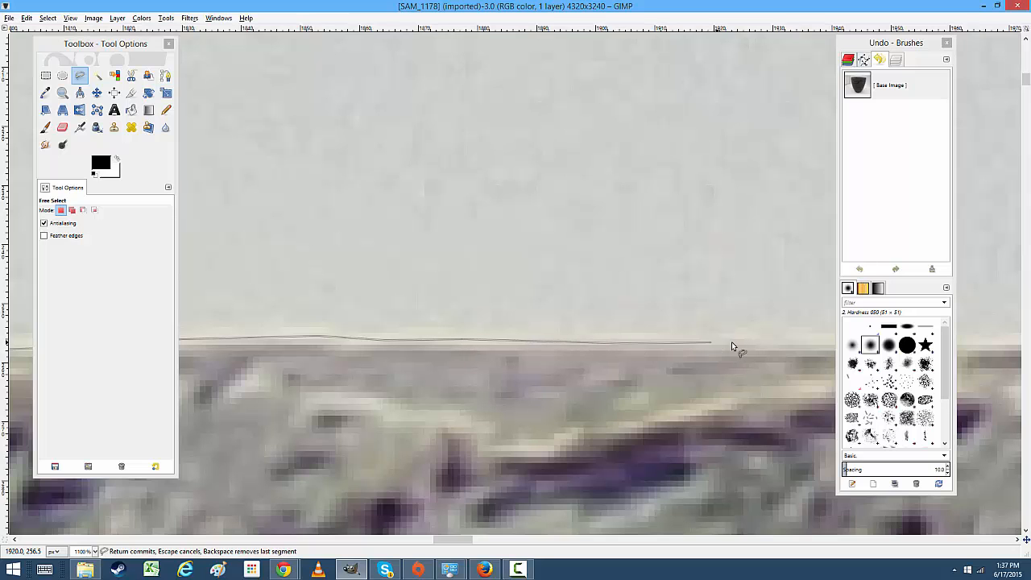
key(space)
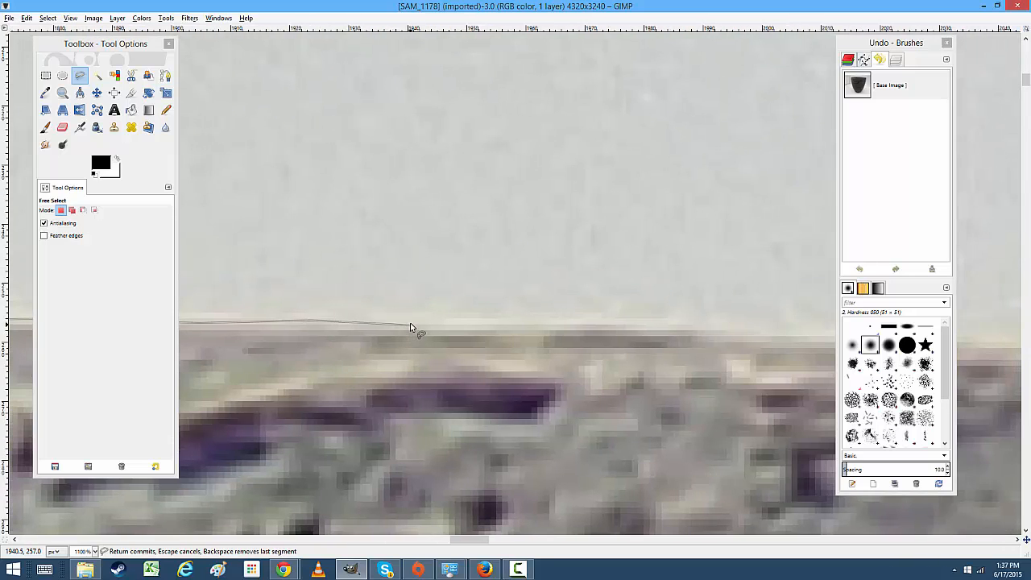
click(546, 326)
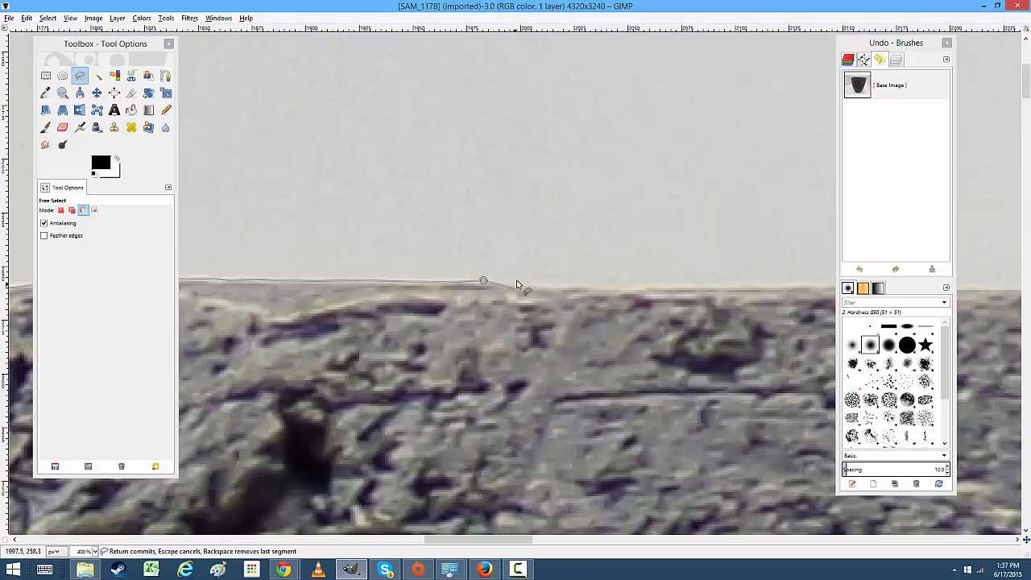
scroll(517, 284, up, 4)
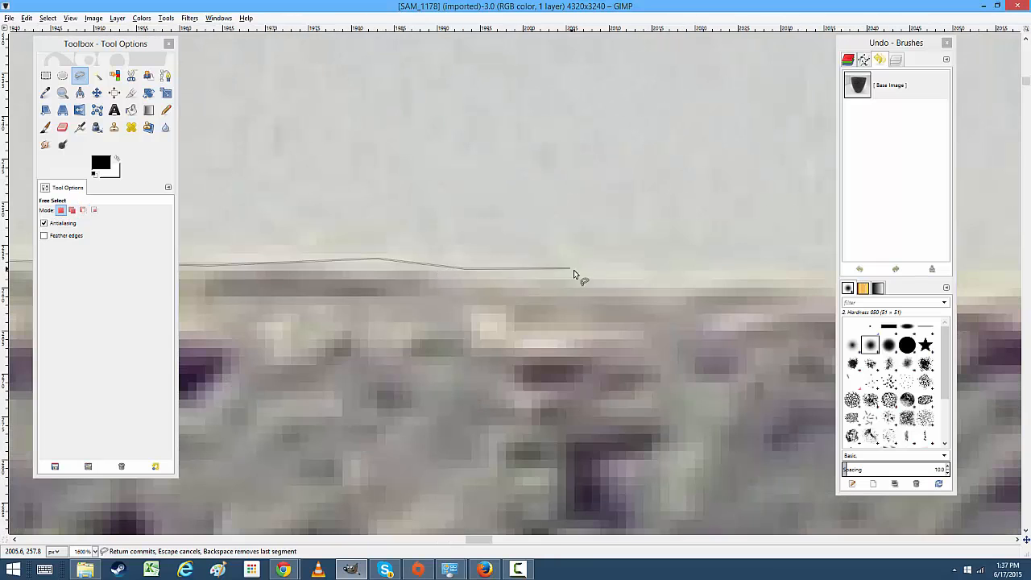
scroll(794, 281, down, 3)
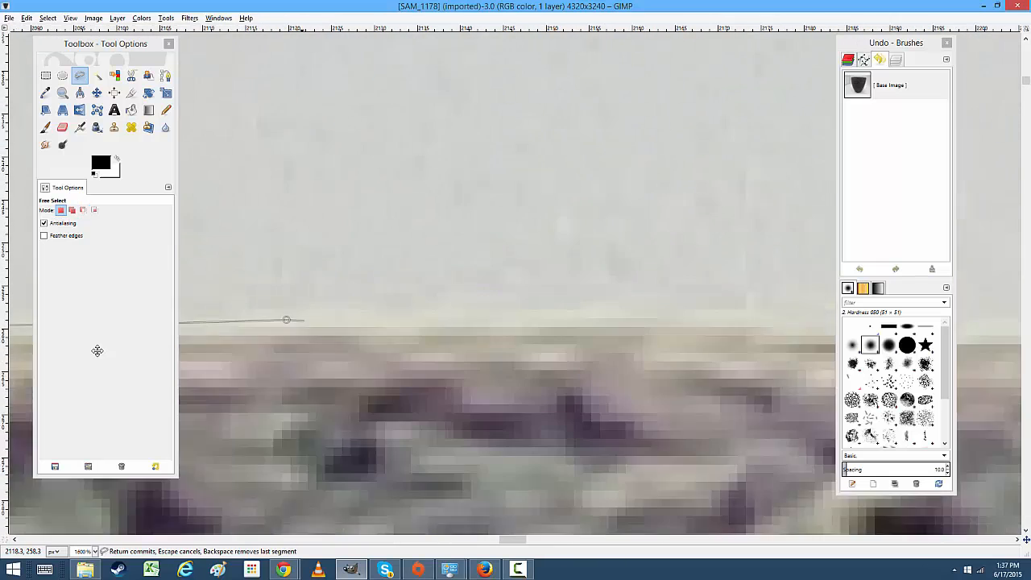
scroll(569, 351, down, 1)
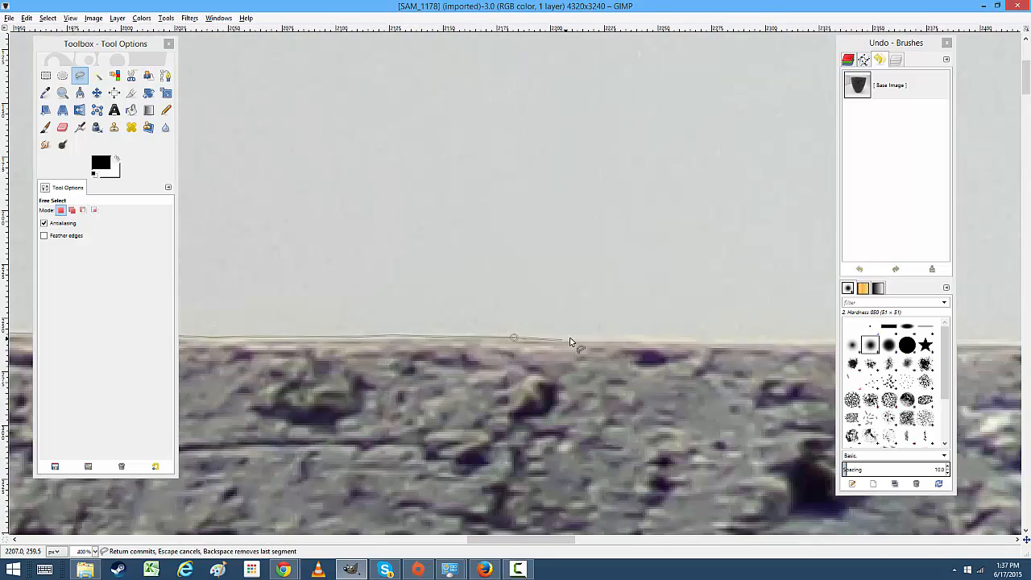
Run the outline in long segments from the level crest onto the stretch where the rim starts to descend
click(811, 339)
drag(811, 339, 374, 282)
drag(818, 282, 403, 255)
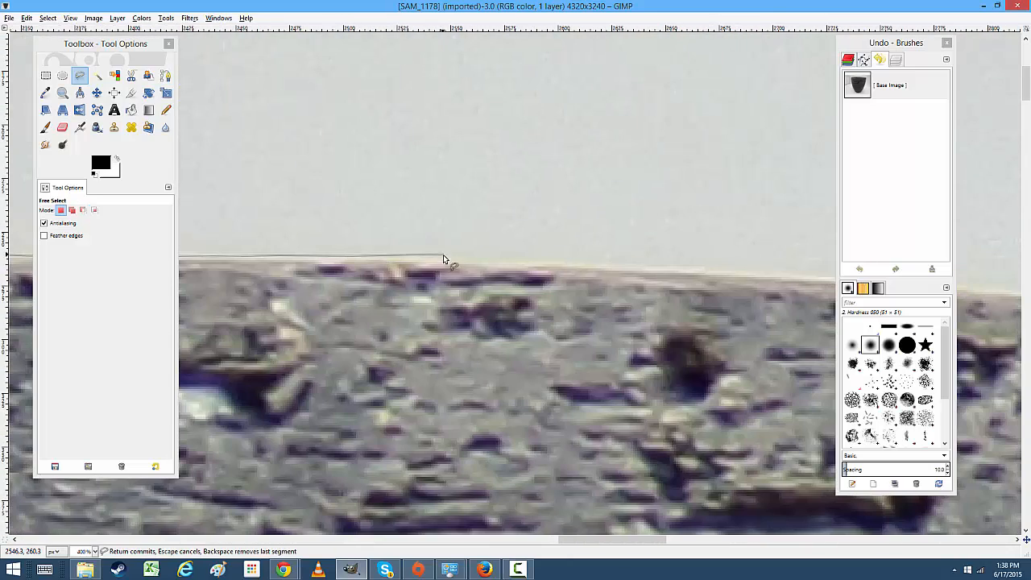
click(762, 270)
drag(762, 269, 249, 260)
click(376, 268)
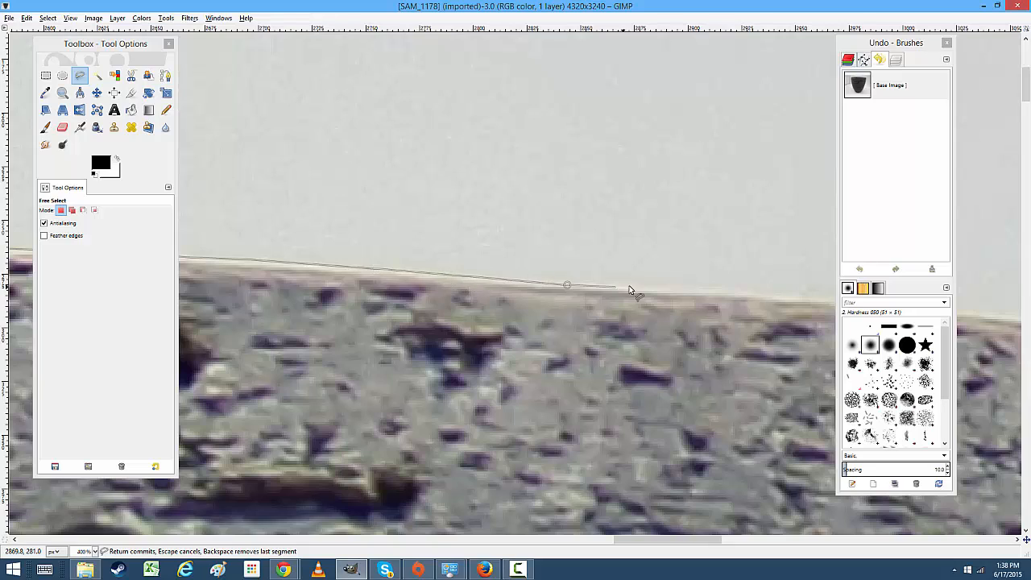
click(724, 293)
Continue the outline down the shallow descending edge of the rim with evenly spaced points
scroll(739, 309, up, 4)
drag(745, 309, 362, 309)
click(371, 243)
click(745, 276)
drag(746, 276, 282, 280)
click(398, 290)
click(720, 314)
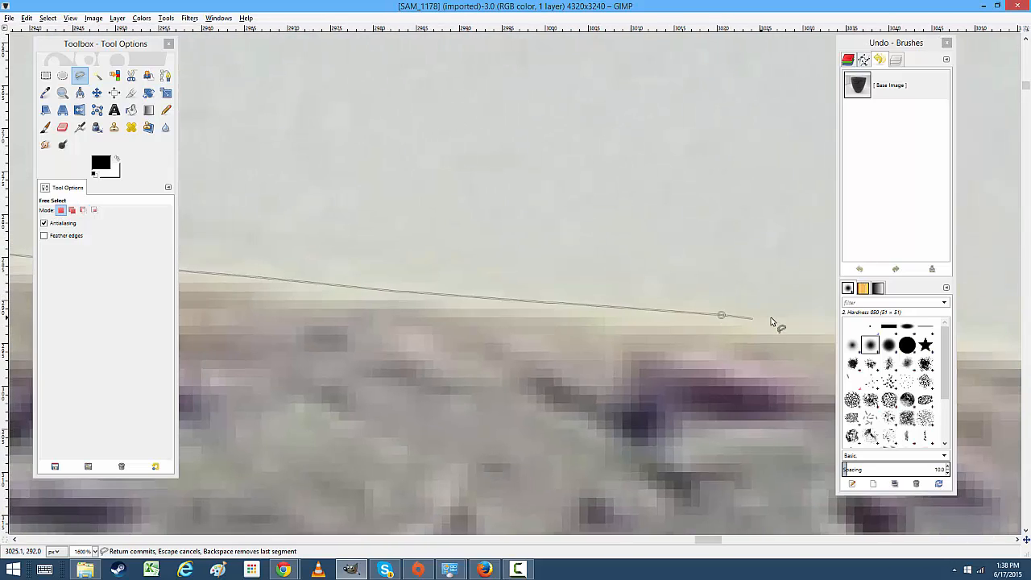
Follow the rim's increasingly curved downward edge with further outline points along its pale border
click(789, 323)
drag(789, 324, 384, 311)
click(666, 346)
scroll(737, 310, down, 4)
scroll(739, 306, up, 2)
drag(737, 306, 475, 334)
click(508, 343)
click(645, 364)
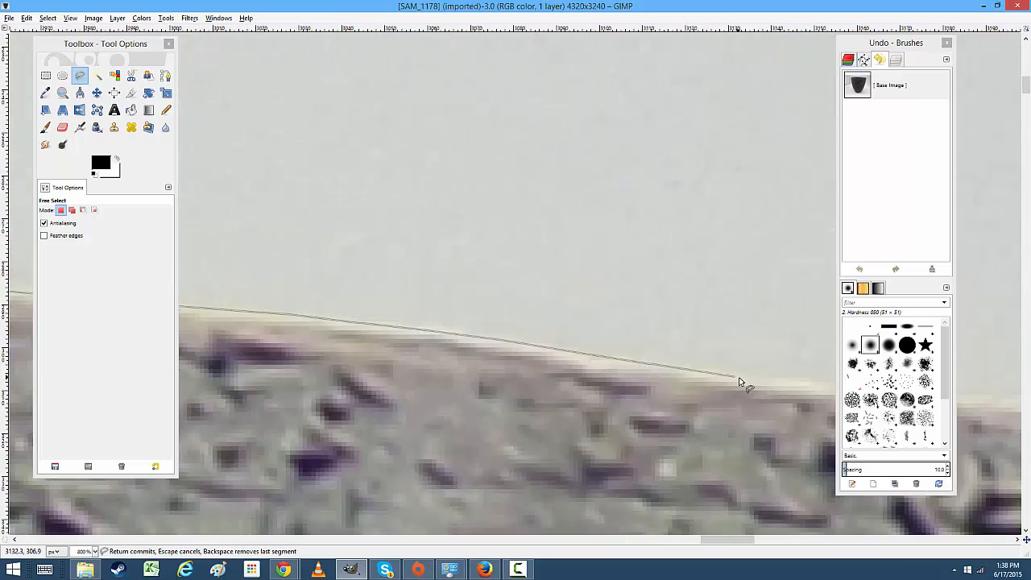
click(810, 388)
Extend the outline down the far part of the rim up to just before the small pale chip
drag(810, 389, 301, 261)
click(543, 276)
click(725, 304)
drag(726, 304, 247, 227)
click(439, 249)
click(535, 269)
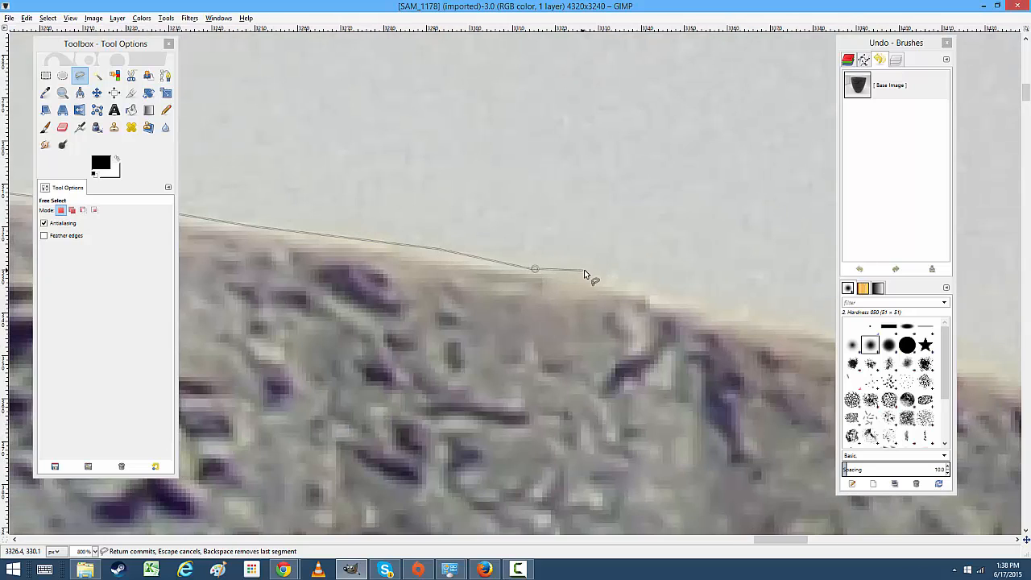
Trace the outline in short segments around the small pale chip, and continue down the smooth slope beyond it
click(630, 277)
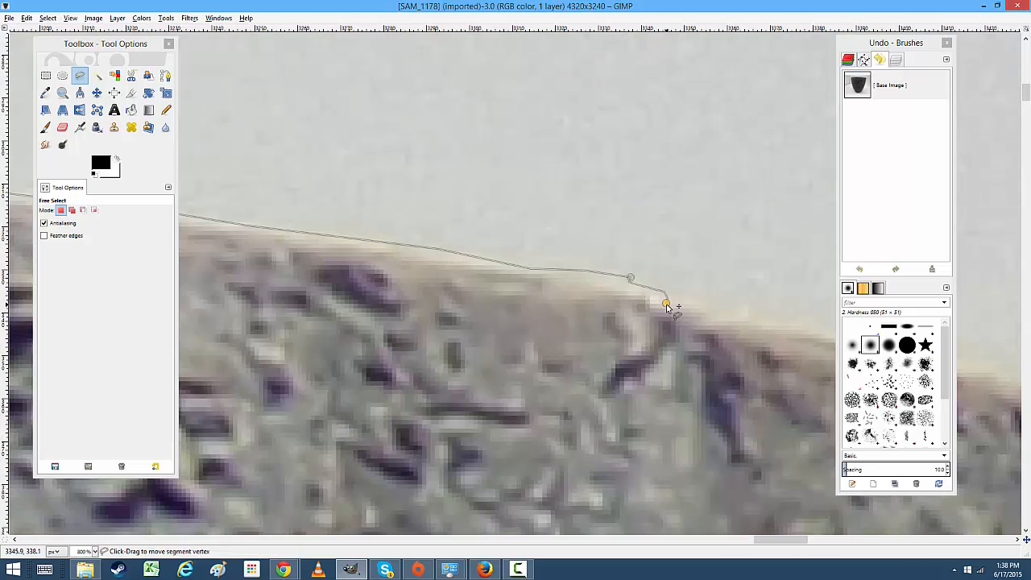
click(709, 301)
drag(805, 321, 434, 193)
click(563, 219)
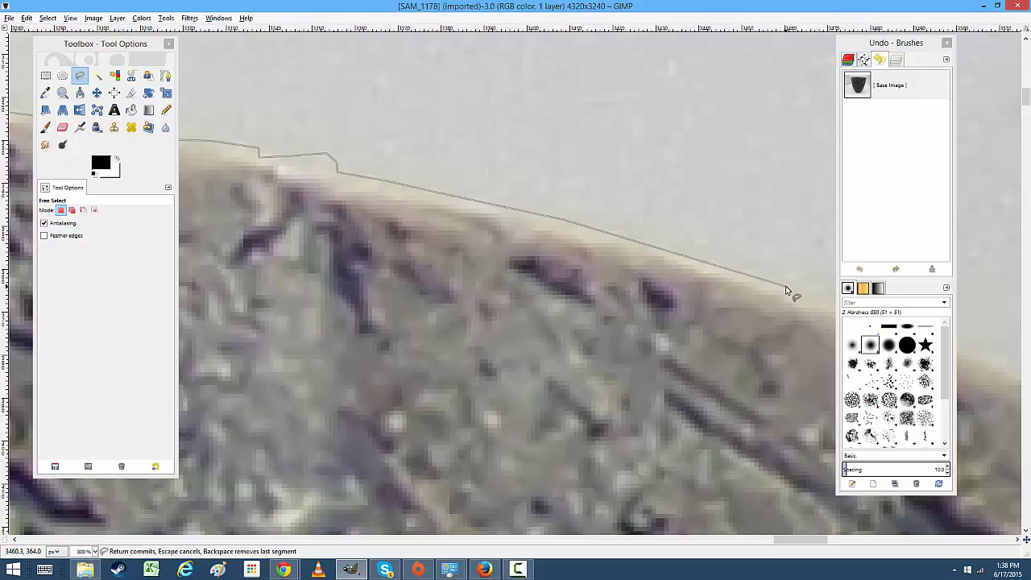
click(786, 286)
click(811, 302)
Extend the outline down the steepening end of the rim toward the pot's rounded upper corner
drag(811, 302, 458, 194)
click(540, 214)
click(651, 250)
click(835, 335)
drag(834, 335, 475, 181)
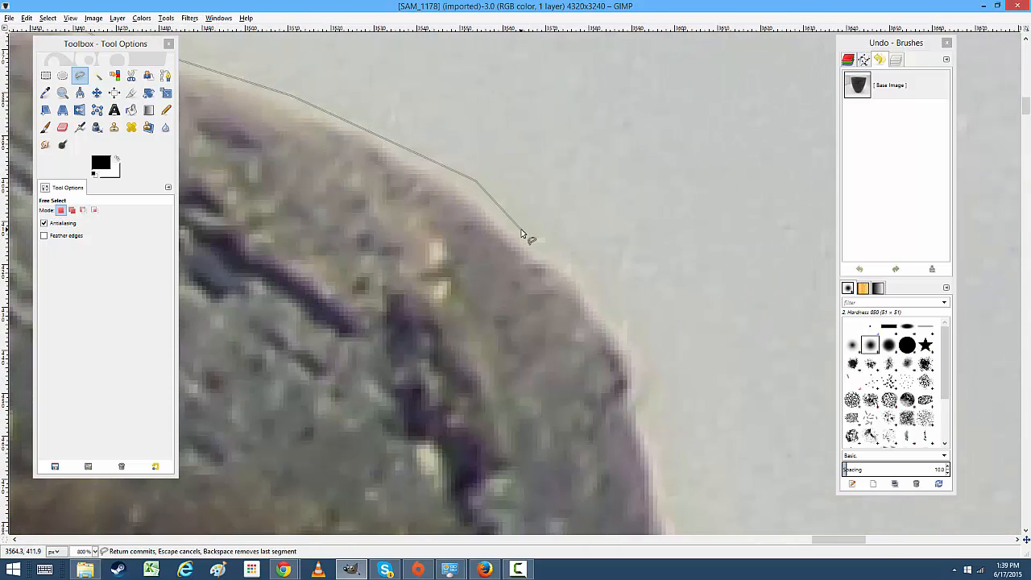
Trace the outline around the pot's rounded upper corner and down the outer side of the first rib
drag(691, 500, 601, 246)
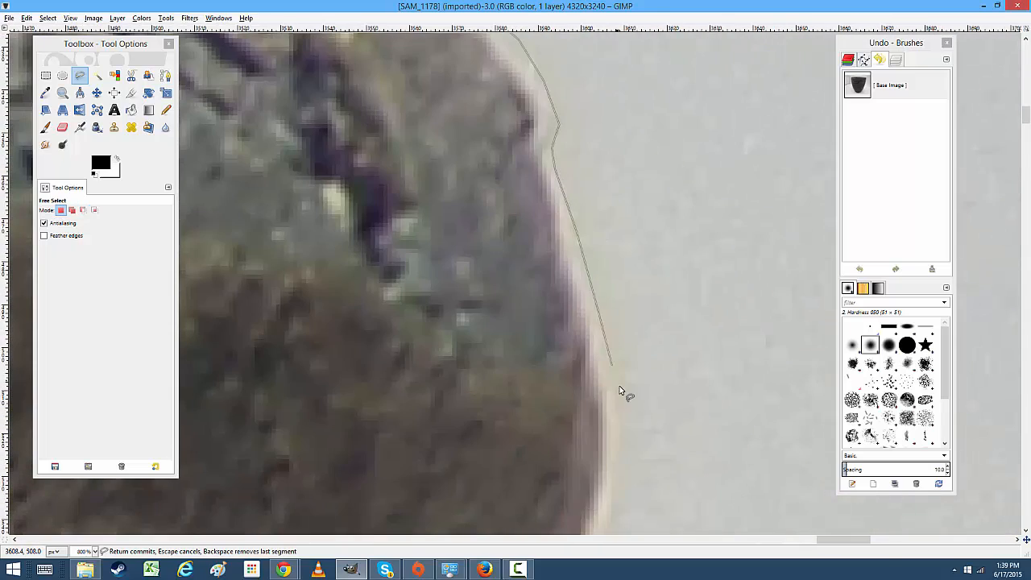
click(620, 386)
click(622, 450)
drag(622, 450, 606, 161)
Bring the outline inward around the first rib's underside, through the groove below, and out onto the second rib
click(588, 252)
click(552, 314)
click(442, 462)
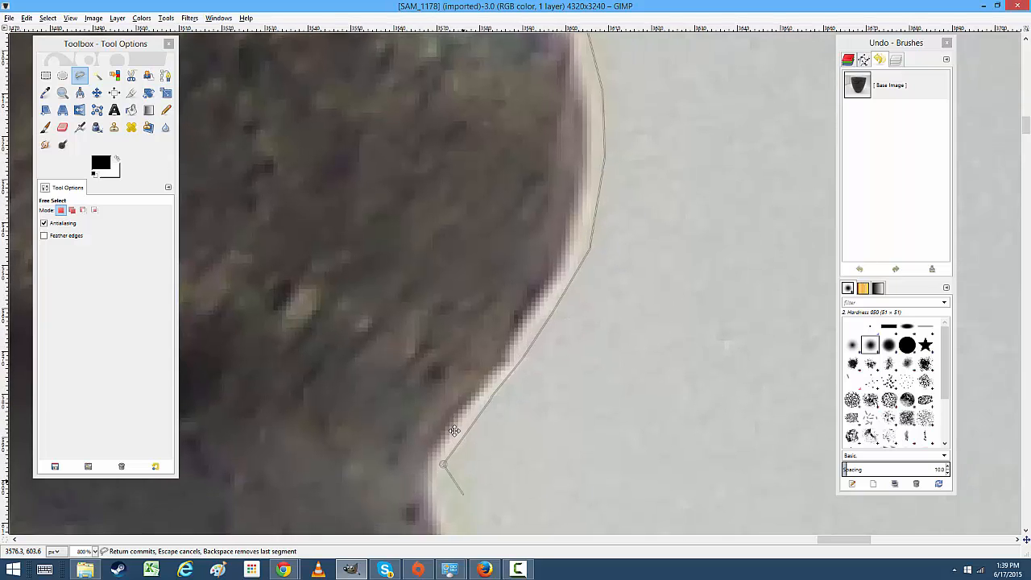
drag(460, 492, 423, 242)
click(414, 259)
click(461, 369)
Follow the widest part of the second rib downward with closely spaced outline points
drag(473, 503, 457, 119)
click(458, 202)
click(436, 279)
click(401, 365)
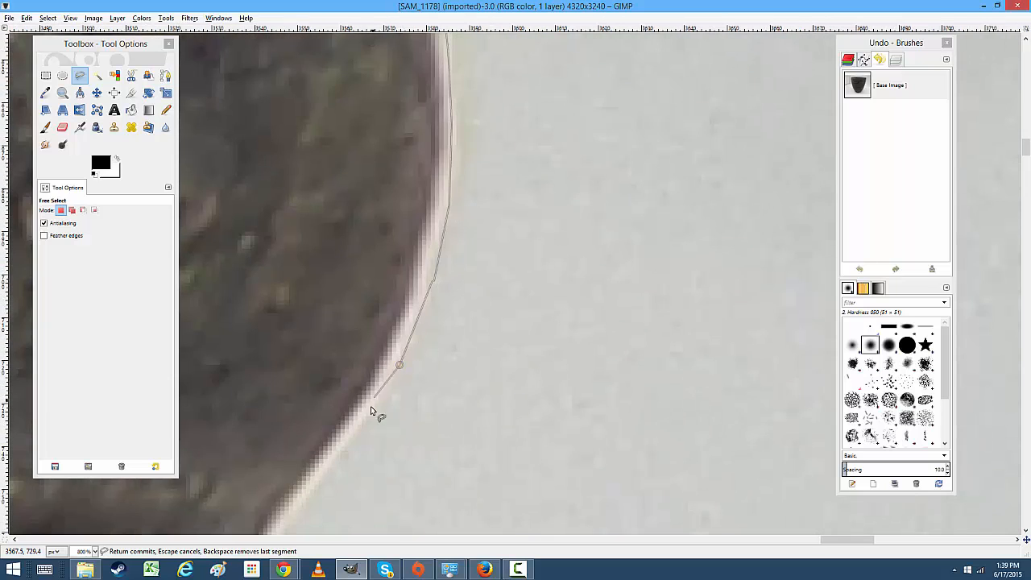
Bring the outline inward under the second rib, through the groove below, and out onto the third rib
drag(309, 495, 524, 183)
click(491, 294)
click(524, 405)
drag(520, 527, 541, 157)
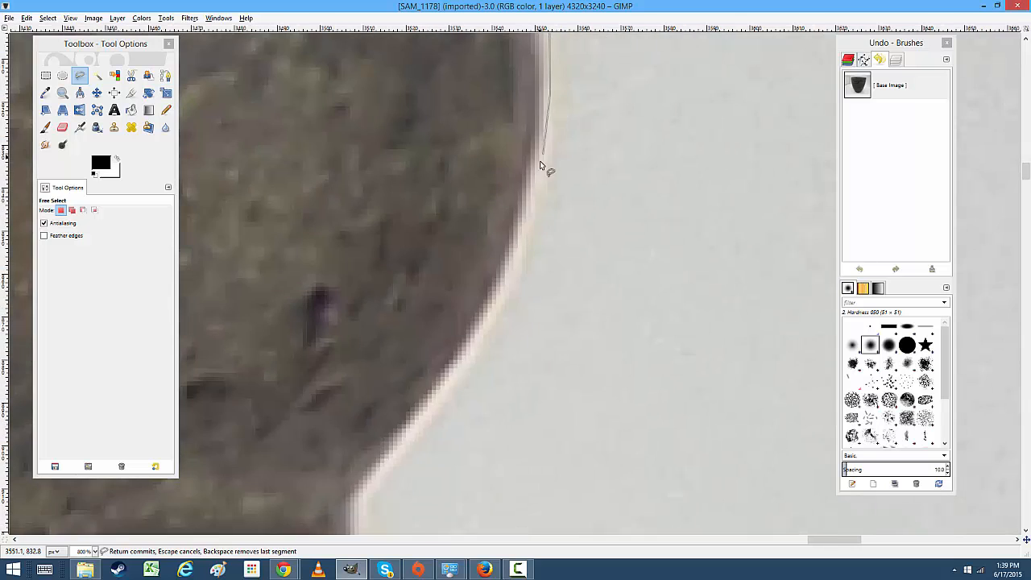
Trace the third rib's lower curve with closely spaced outline points into the groove beneath it
click(546, 169)
click(528, 257)
click(487, 336)
click(447, 395)
click(366, 491)
drag(377, 492, 530, 126)
click(508, 148)
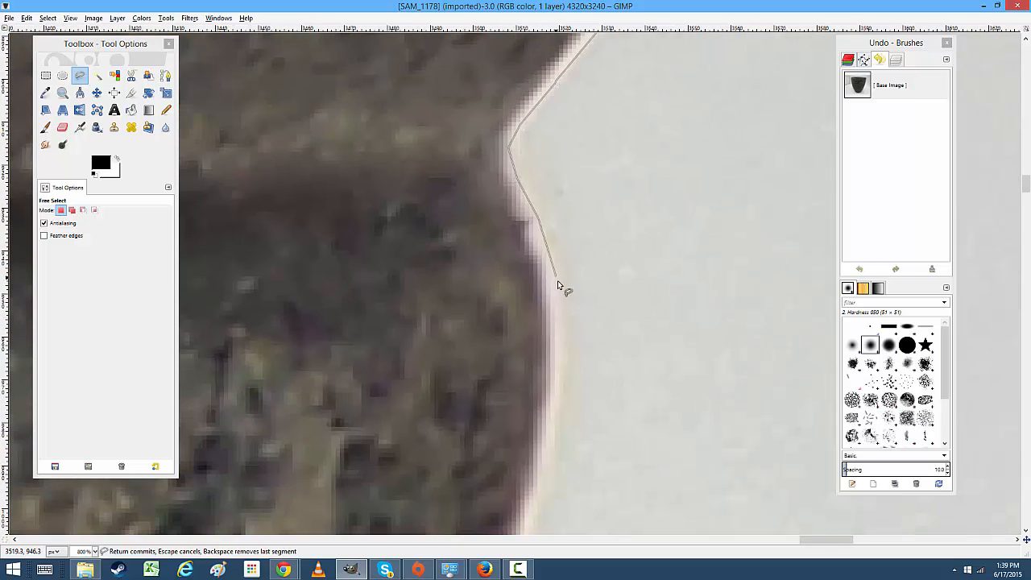
Carry the outline around the fourth rib's bulge and down its underside to the next groove
drag(567, 452, 671, 125)
click(667, 213)
click(630, 282)
click(564, 377)
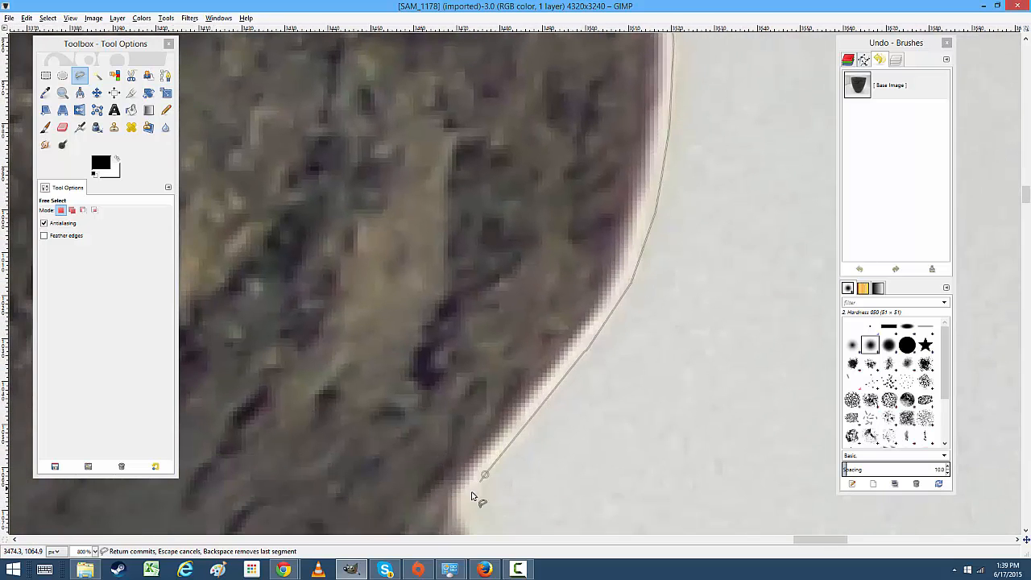
click(472, 483)
Follow the fifth rib's rounded outer edge and sloping underside down to the groove below it
drag(485, 492, 484, 72)
click(512, 156)
click(522, 232)
click(521, 323)
click(510, 401)
click(482, 469)
click(462, 518)
drag(483, 500, 655, 166)
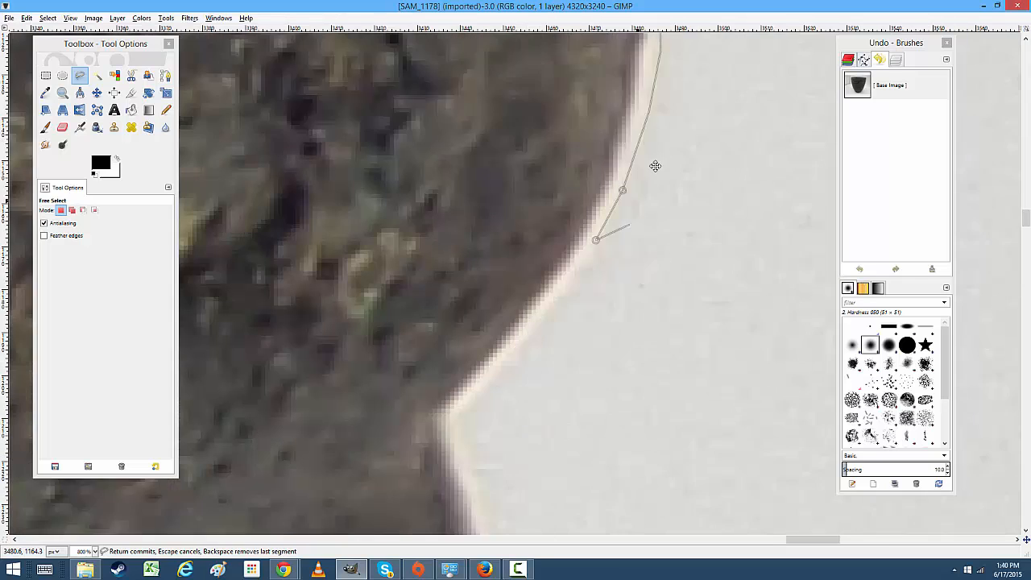
click(546, 280)
Trace out of the groove, around the sixth rib, and back inward to the notch beneath it
click(540, 408)
drag(556, 456, 546, 229)
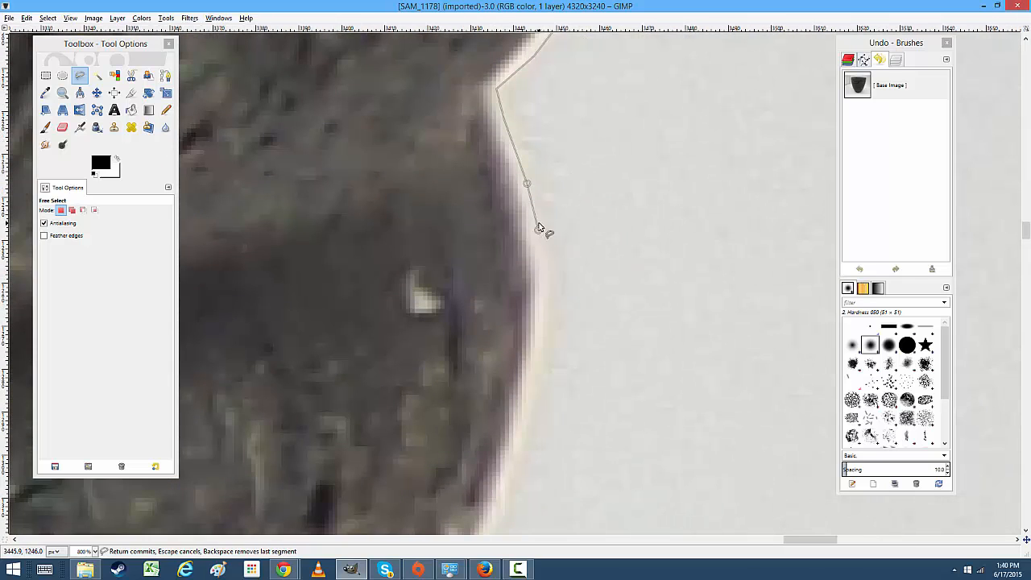
click(557, 253)
click(563, 306)
click(547, 384)
click(521, 497)
drag(566, 484, 663, 108)
click(577, 196)
click(531, 260)
click(485, 310)
click(457, 335)
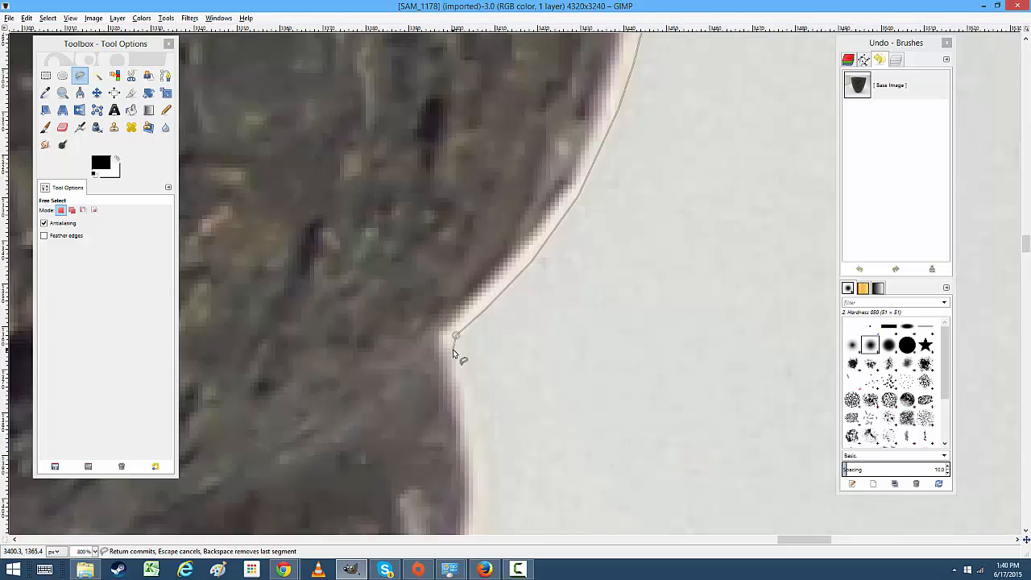
Outline the seventh rib from its upper groove, over its widest part, and in to its lower groove
click(453, 349)
click(476, 449)
click(478, 493)
drag(486, 517, 618, 154)
click(604, 225)
click(582, 303)
click(537, 430)
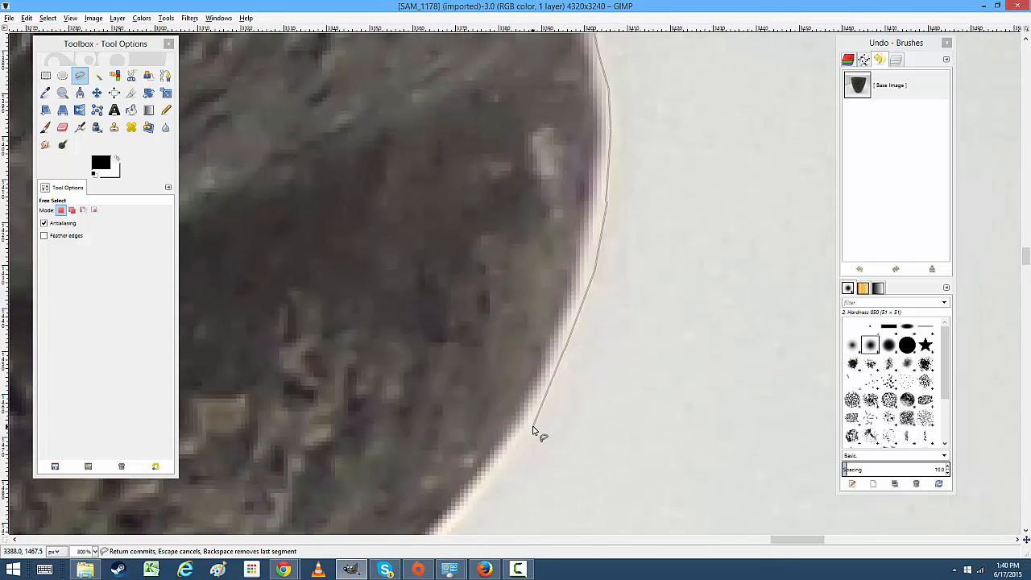
drag(534, 435, 725, 85)
click(688, 140)
click(630, 201)
click(603, 223)
Add outline points around the eighth rib and down its long slanting underside
click(625, 297)
drag(644, 415, 619, 129)
click(603, 230)
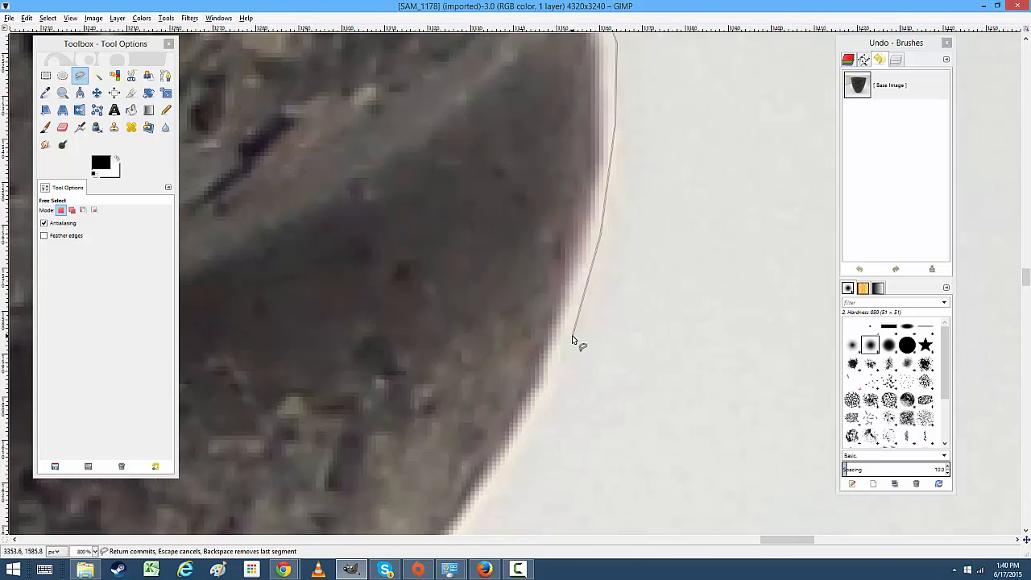
click(572, 338)
click(548, 399)
click(516, 458)
drag(515, 458, 657, 164)
Continue the outline down the ninth, flatter rib to the shallow groove below it
scroll(578, 393, down, 5)
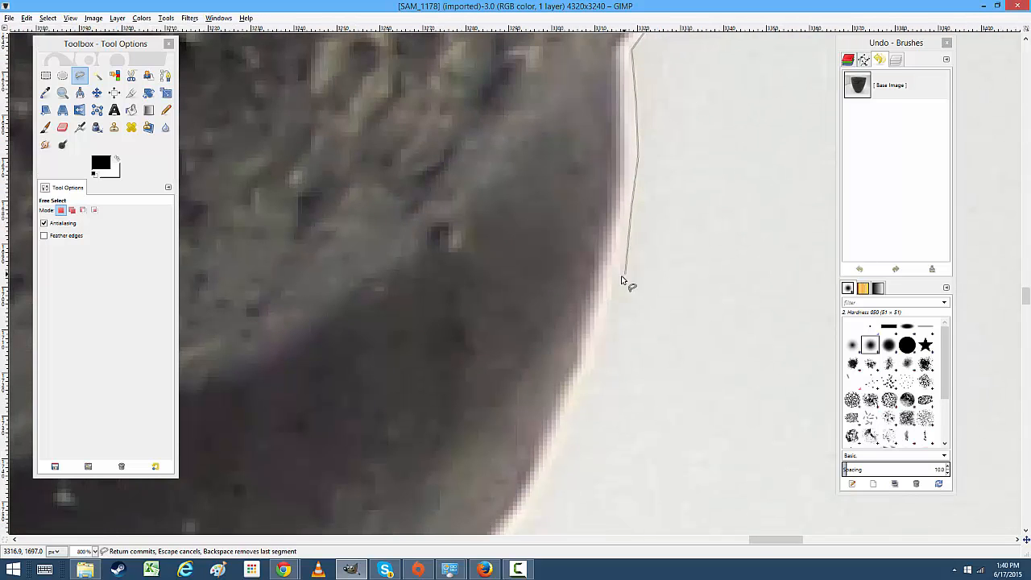
click(580, 393)
click(507, 525)
drag(508, 525, 695, 241)
click(550, 351)
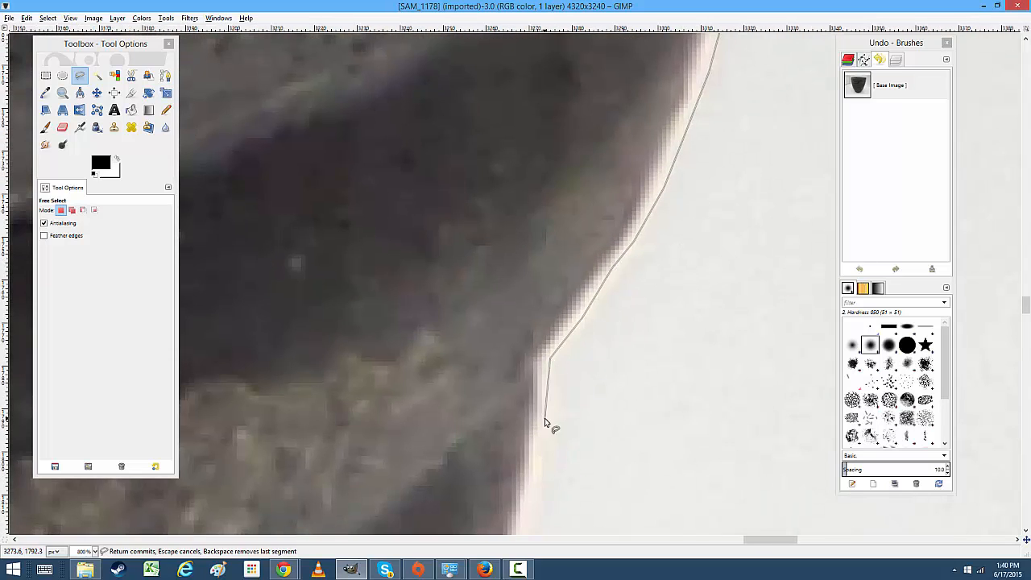
Trace the tenth rib's edge down the right side of the pot to the next shallow notch
click(533, 463)
drag(534, 469, 702, 141)
click(635, 264)
click(609, 345)
scroll(741, 150, down, 5)
scroll(741, 150, left, 3)
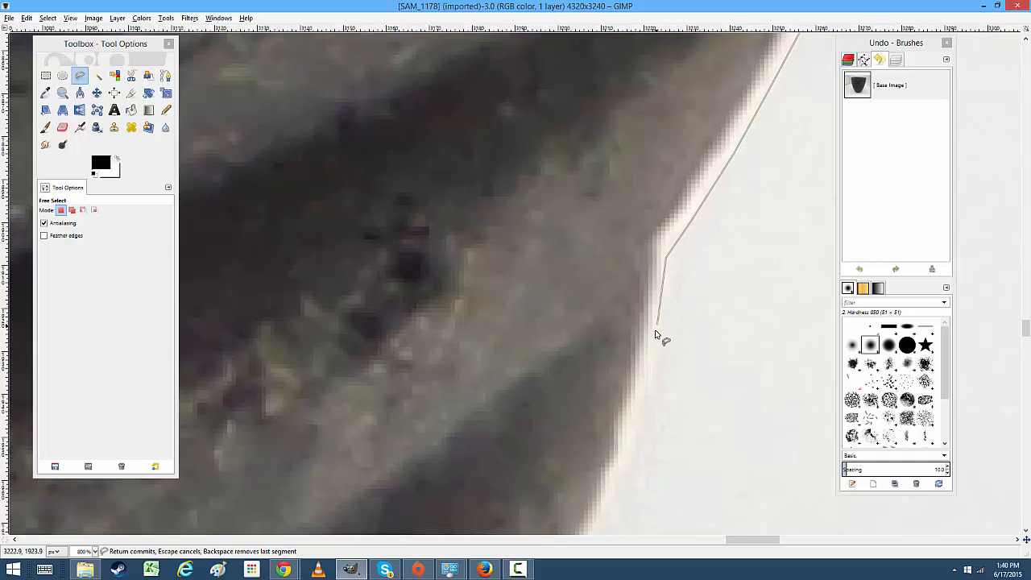
Extend the outline around the next narrow rib and into the notch under it
click(621, 481)
drag(609, 524, 749, 145)
click(664, 303)
click(615, 355)
Follow the pot's inward-tapering side past another notch and onto the rib below
click(582, 486)
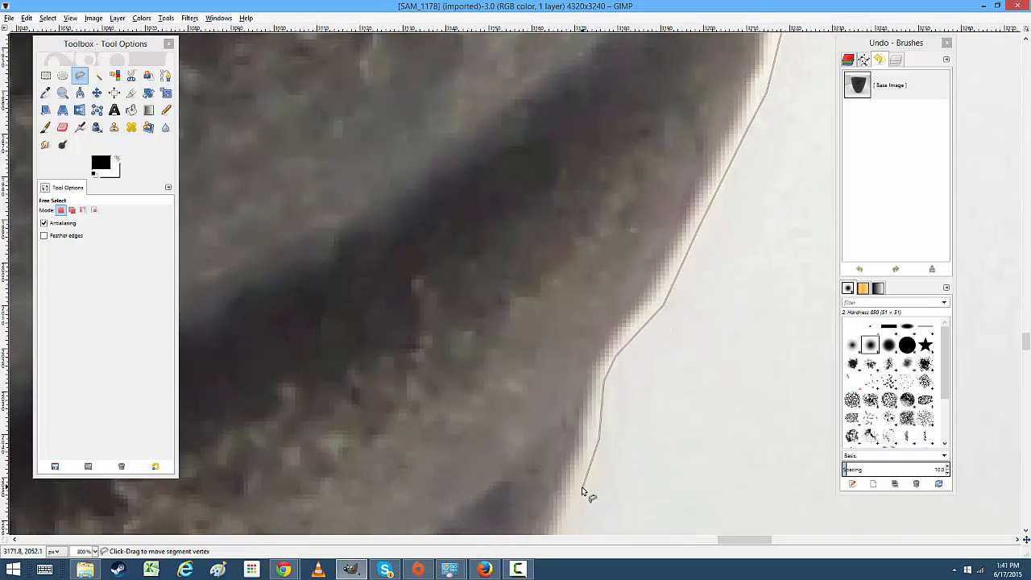
drag(581, 487, 733, 85)
click(707, 165)
scroll(529, 501, down, 5)
scroll(529, 501, left, 3)
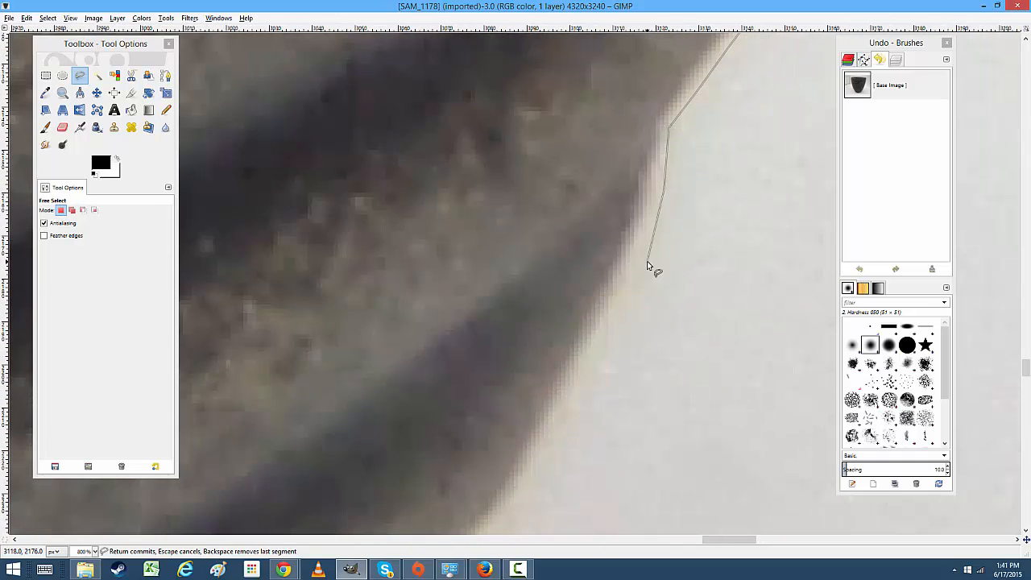
Trace the blurrier, diagonal rib edge on the lower right side of the pot down to its groove
drag(565, 461, 696, 170)
click(596, 269)
click(525, 393)
drag(525, 393, 641, 32)
click(573, 154)
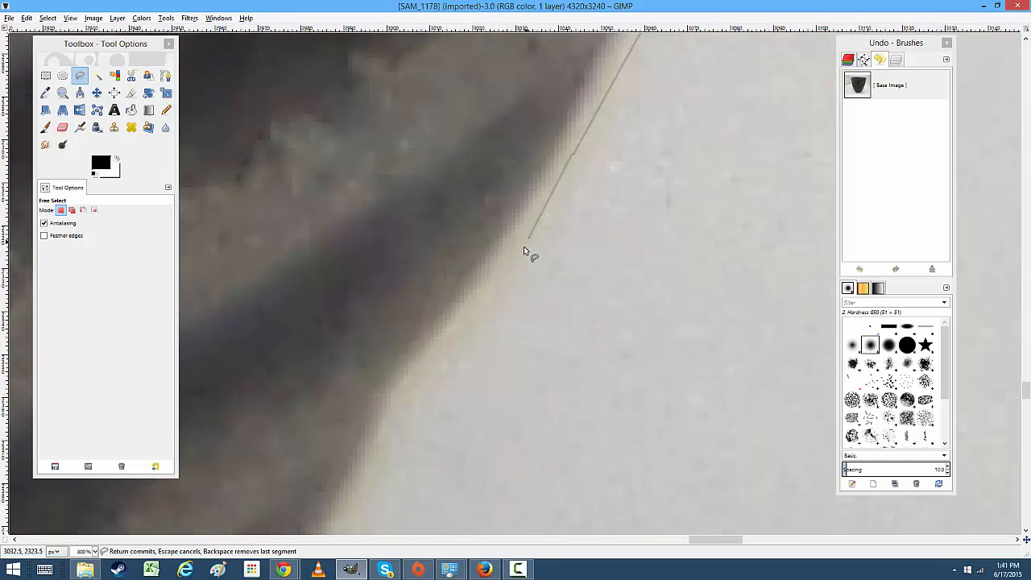
click(528, 241)
click(393, 407)
Place outline points along the next two soft-edged ribs toward the pot's base
drag(394, 409, 531, 66)
click(497, 175)
click(406, 316)
drag(406, 316, 595, 43)
click(487, 188)
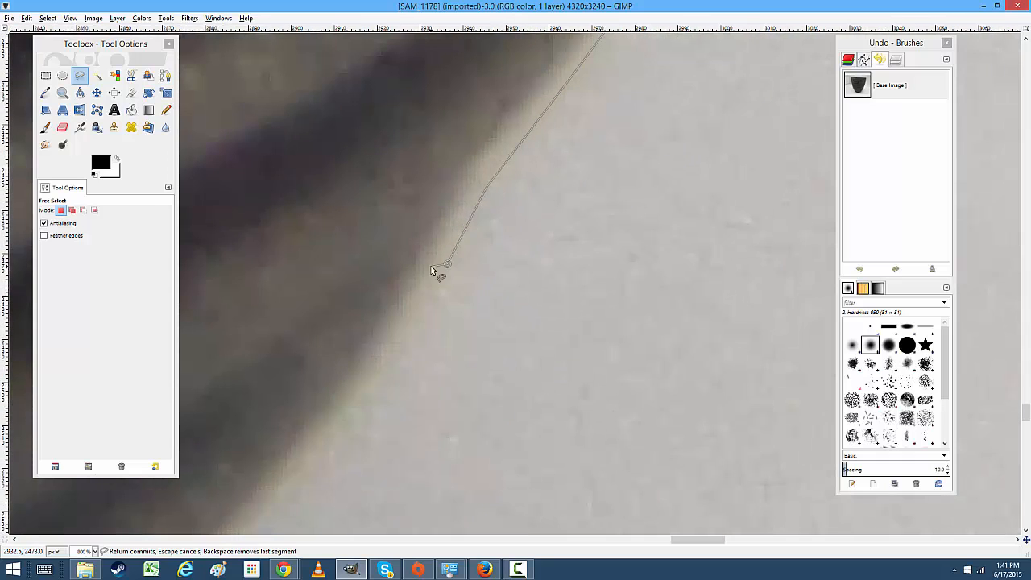
click(410, 333)
click(341, 420)
Curve the outline along the flattening lowest ribs where the pot's right side meets its base
drag(353, 425, 389, 391)
scroll(388, 391, down, 5)
scroll(539, 202, left, 3)
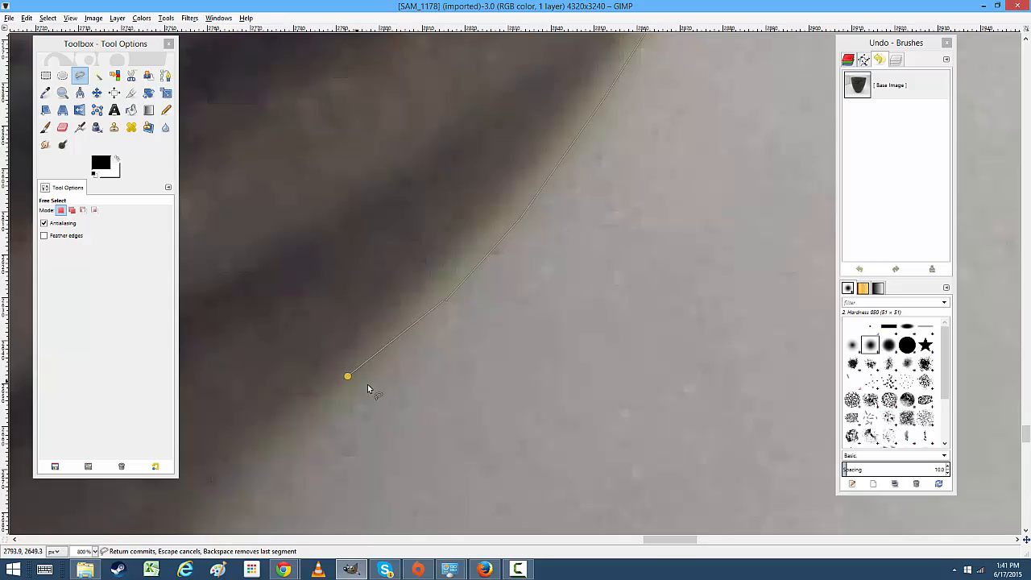
scroll(368, 388, down, 2)
drag(530, 430, 746, 239)
click(456, 328)
Carry the outline around the base's right curve and onto the shaded bottom edge
scroll(450, 352, down, 3)
scroll(375, 396, up, 4)
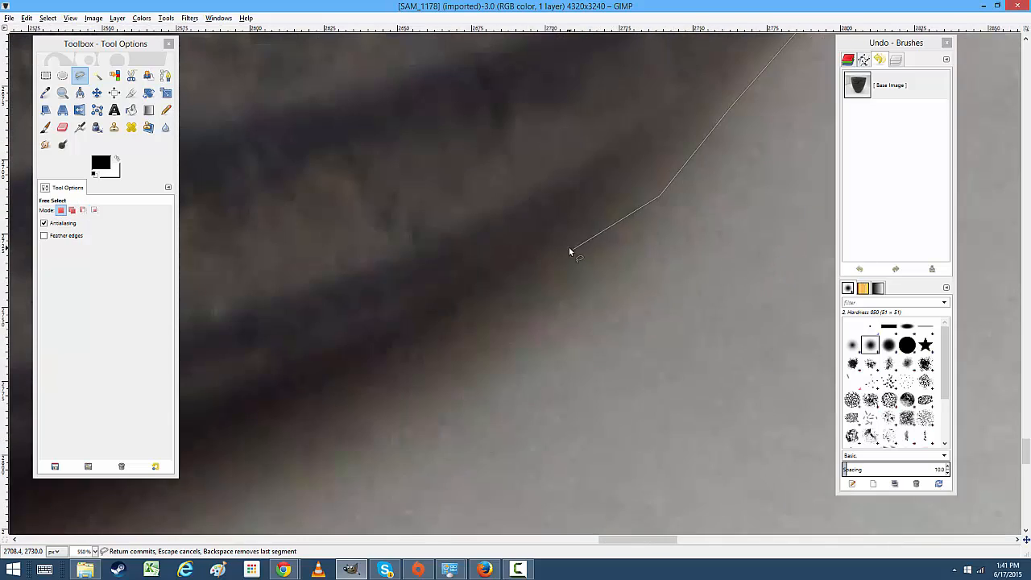
click(379, 373)
scroll(379, 373, down, 5)
drag(504, 403, 651, 369)
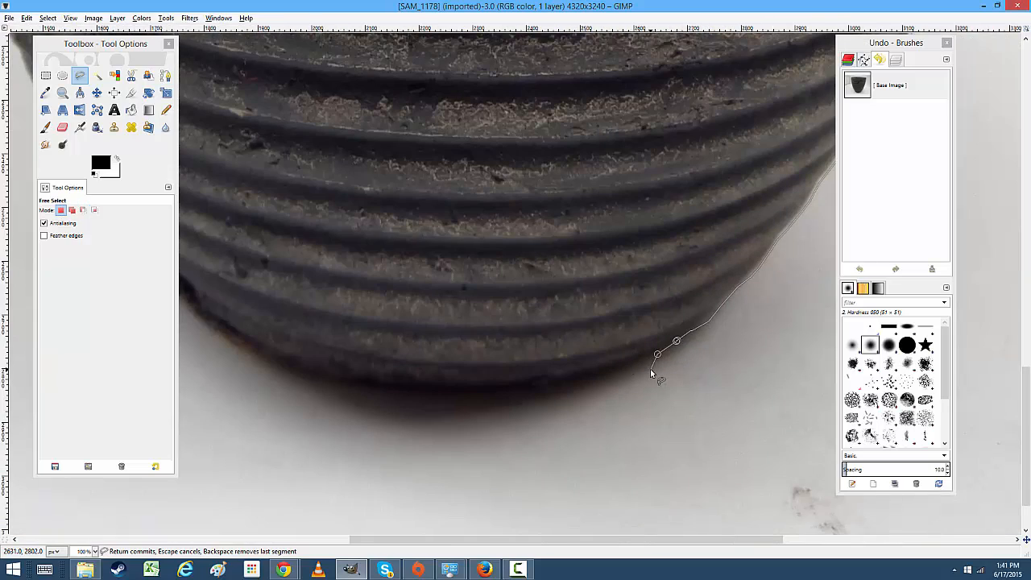
click(615, 389)
Trace beneath the pot's shadowed bottom edge to the middle of the base
key(2)
key(3)
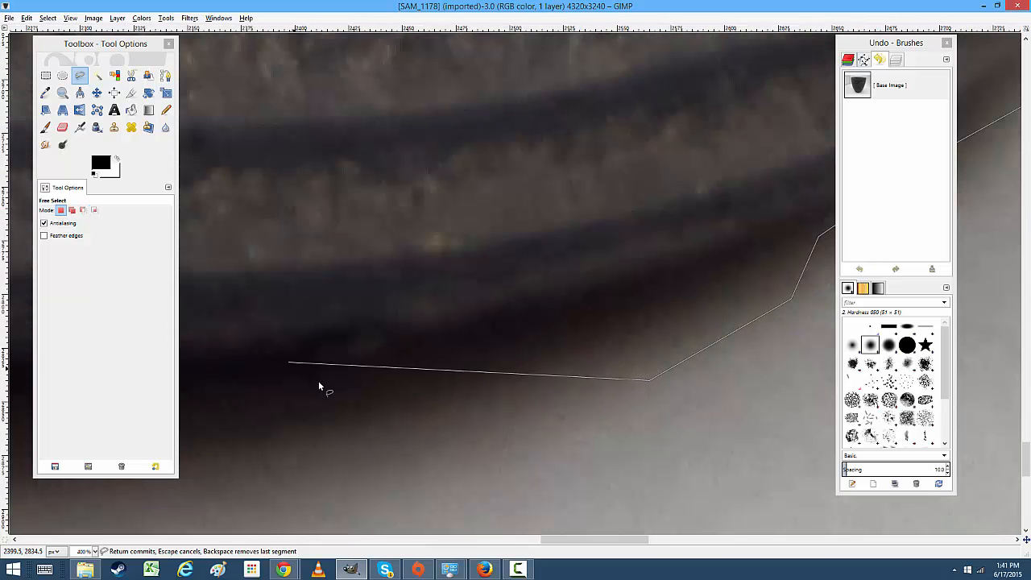
key(1)
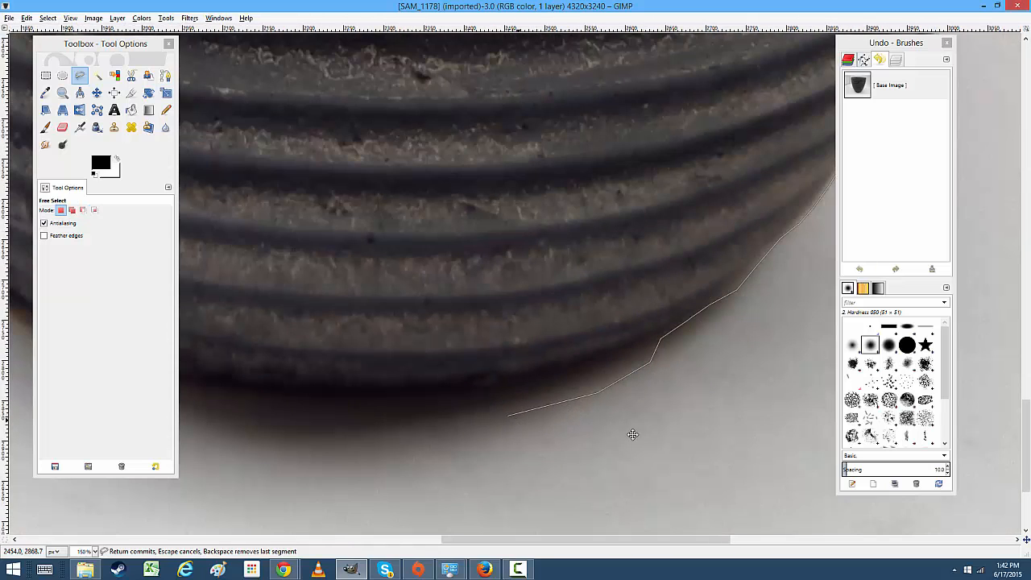
key(plus)
mouse_move(628, 464)
mouse_down()
mouse_move(720, 424)
mouse_move(733, 431)
mouse_move(588, 319)
mouse_move(557, 354)
mouse_move(964, 318)
mouse_up()
key(plus)
key(plus)
key(plus)
click(481, 358)
click(314, 390)
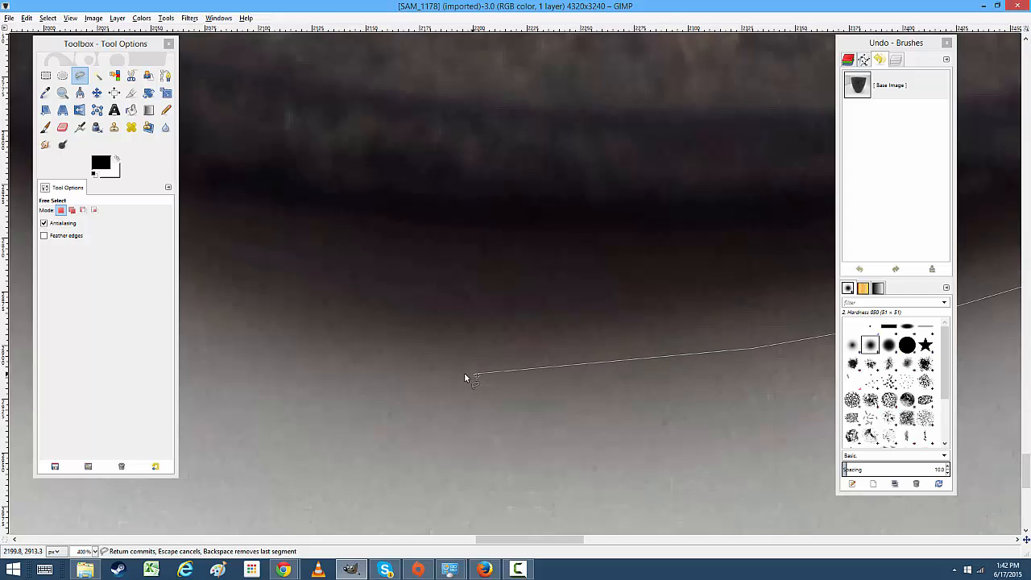
Bring the outline up around the base's left curve, keeping just outside the dark edge
drag(280, 332, 702, 430)
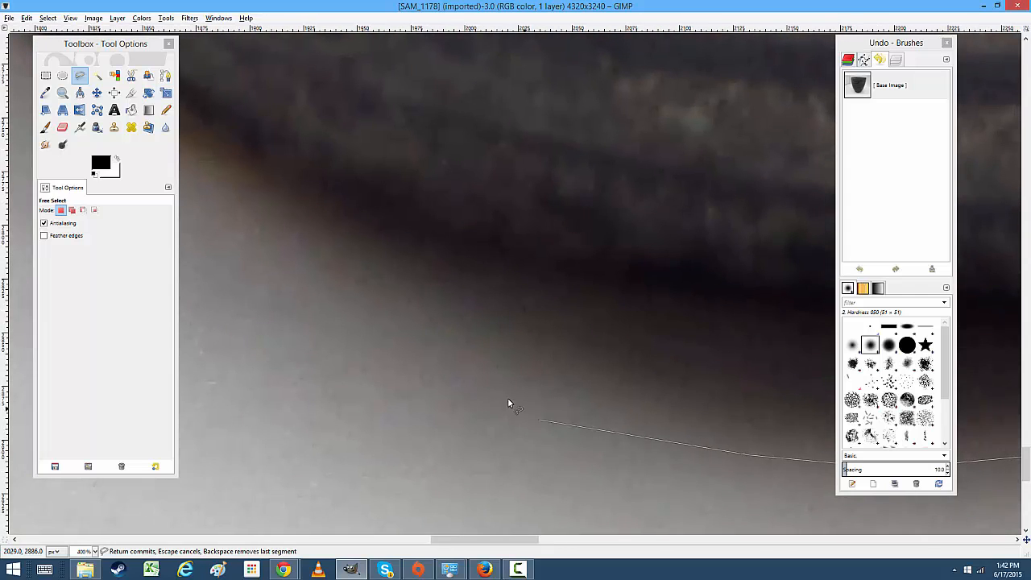
click(274, 220)
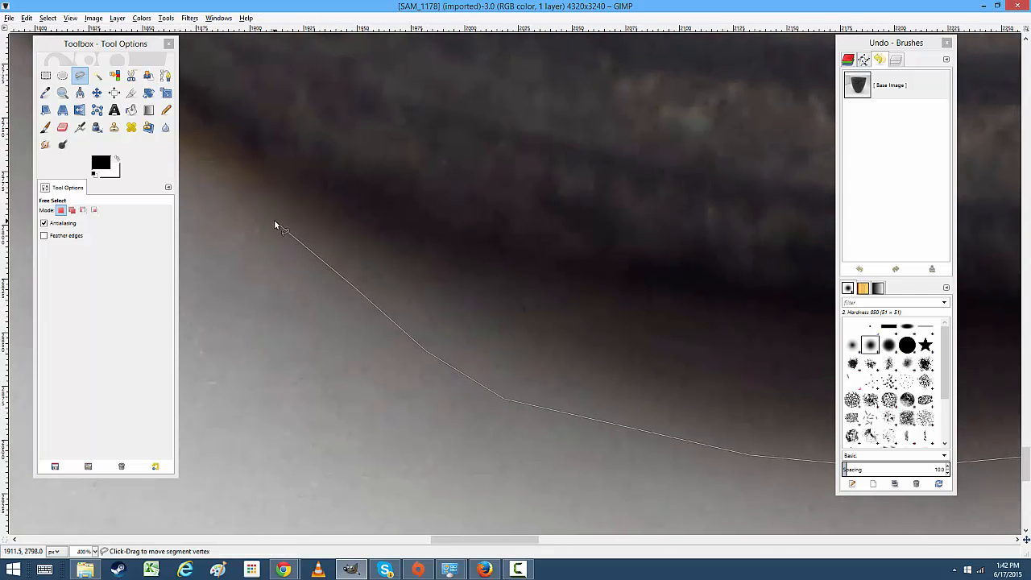
drag(277, 223, 488, 378)
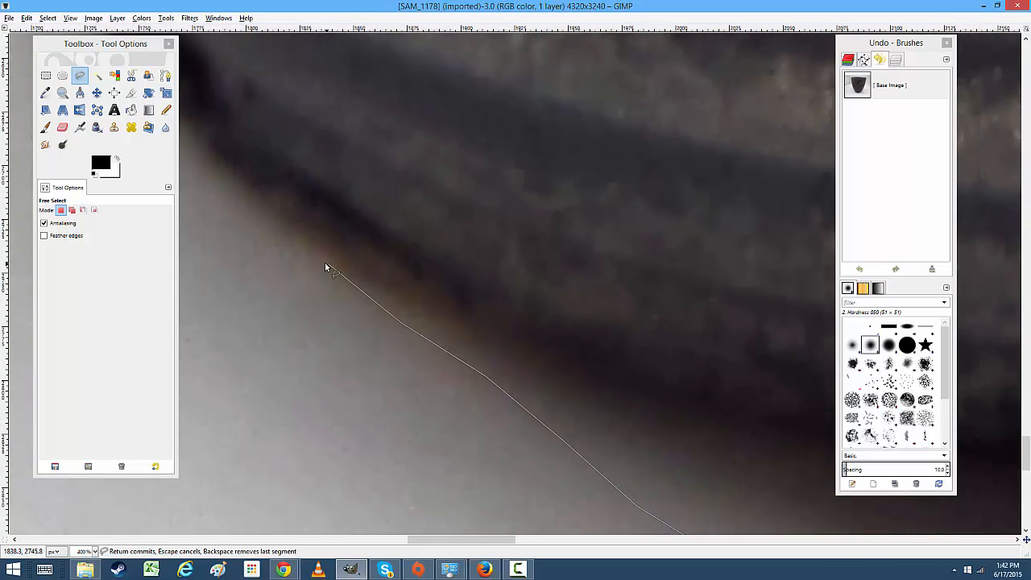
drag(276, 265, 524, 418)
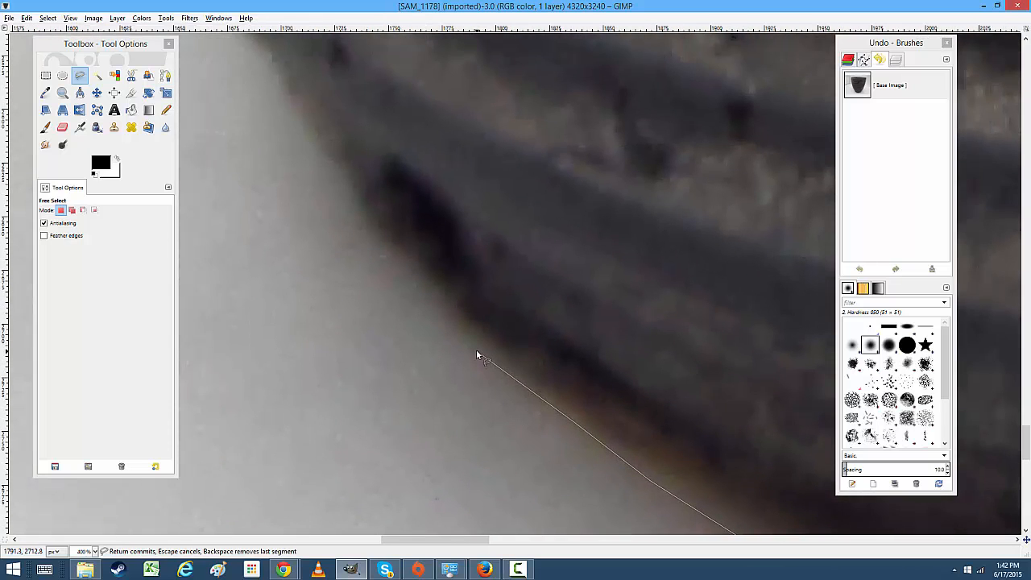
click(477, 352)
click(444, 310)
Continue the outline at closer zoom up the blurred lowest ribs on the pot's left side
scroll(435, 350, up, 3)
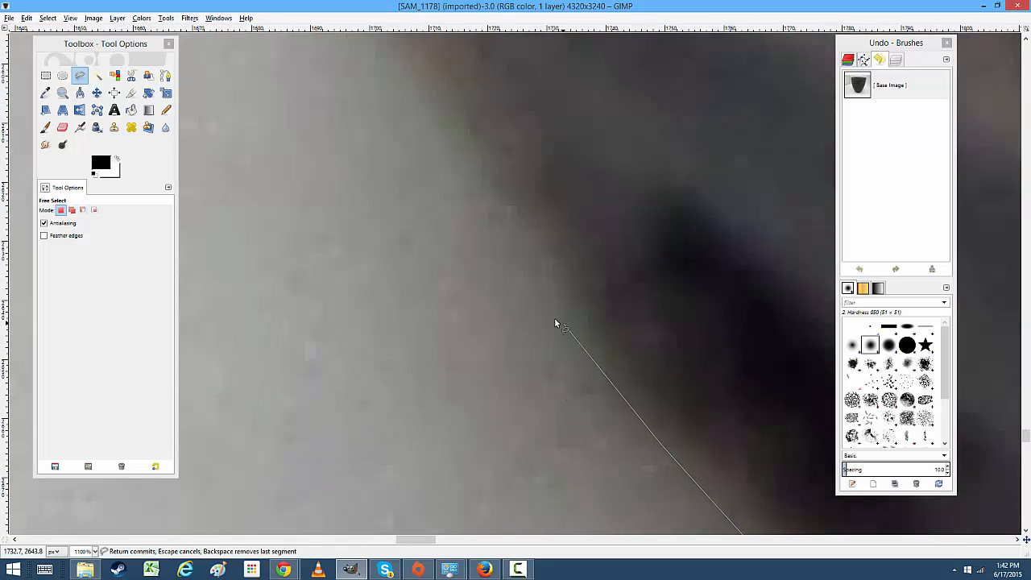
click(489, 186)
drag(428, 151, 543, 336)
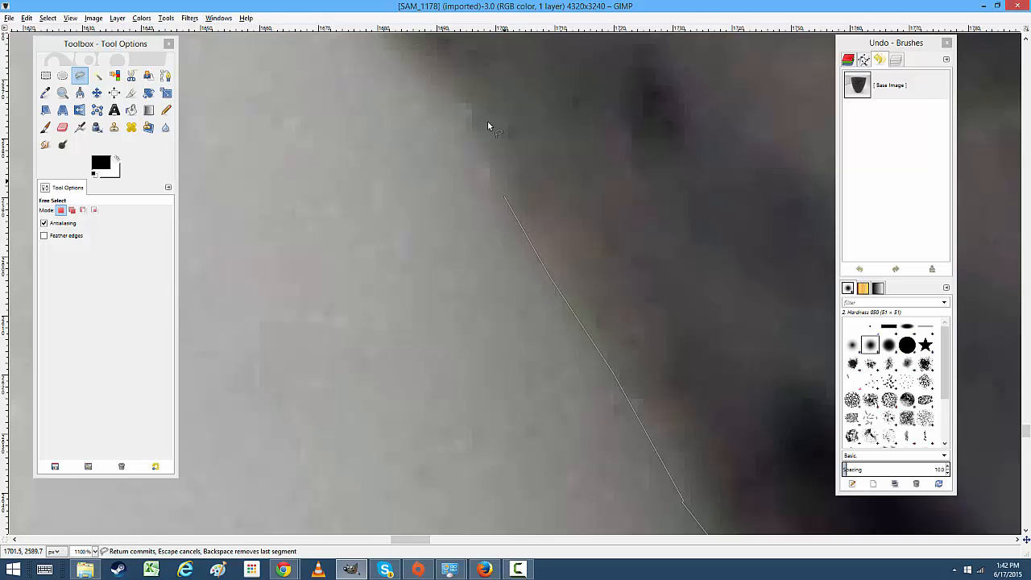
click(454, 109)
drag(433, 59, 589, 447)
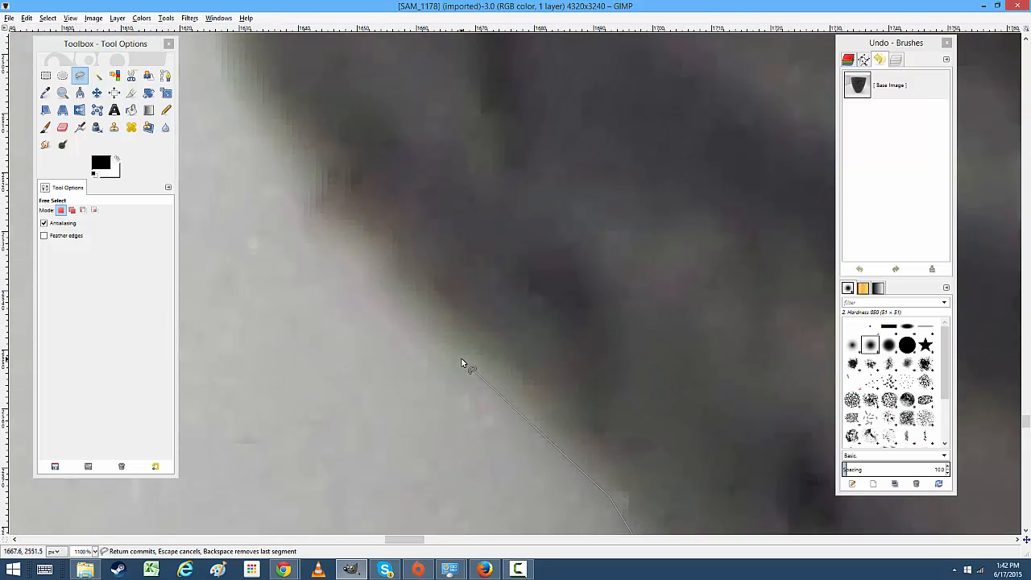
Trace past the small brownish bump and up the steeper rib edge above it
click(318, 216)
drag(408, 286, 652, 461)
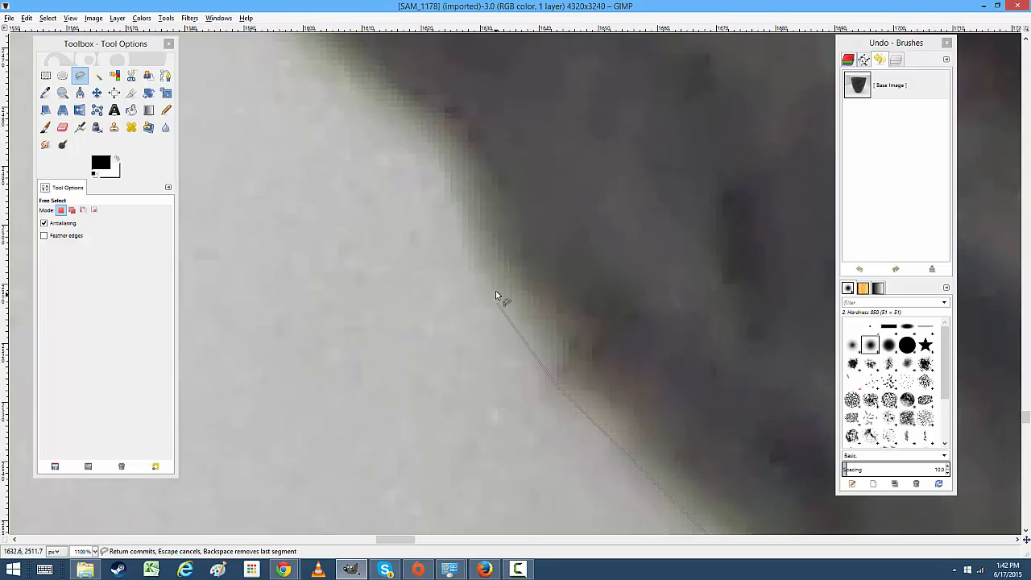
click(496, 291)
click(431, 160)
drag(407, 121, 577, 286)
Follow the next rib up the pot's left side and bend the outline outward over its upper notch
click(487, 236)
click(399, 156)
drag(365, 135, 565, 334)
drag(478, 123, 567, 324)
click(536, 195)
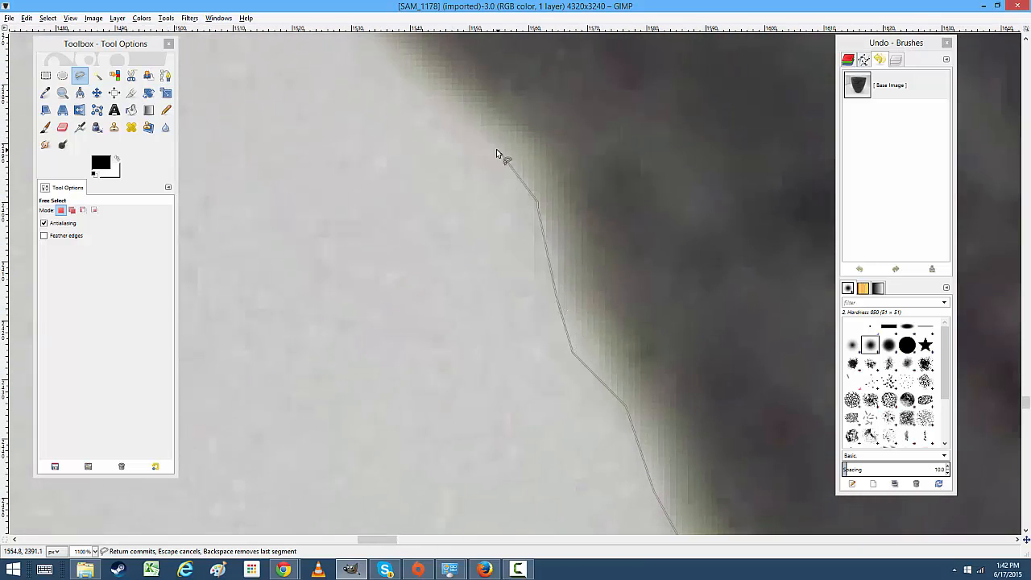
click(493, 140)
click(444, 110)
Outline the following rib's steep outer edge upward to the underside of the rib above
drag(435, 105, 582, 379)
click(497, 278)
click(500, 219)
click(431, 88)
drag(430, 88, 523, 475)
click(479, 335)
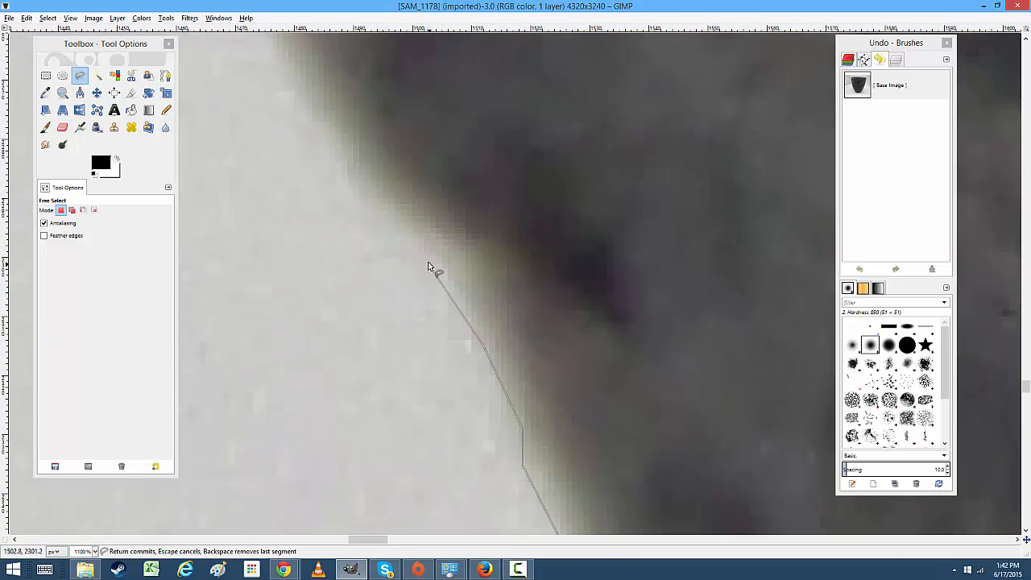
click(431, 267)
Extend the outline around the next rib on the left side and through the notch above it
drag(338, 194, 592, 516)
click(571, 453)
click(445, 210)
click(415, 104)
drag(397, 159, 488, 430)
click(481, 341)
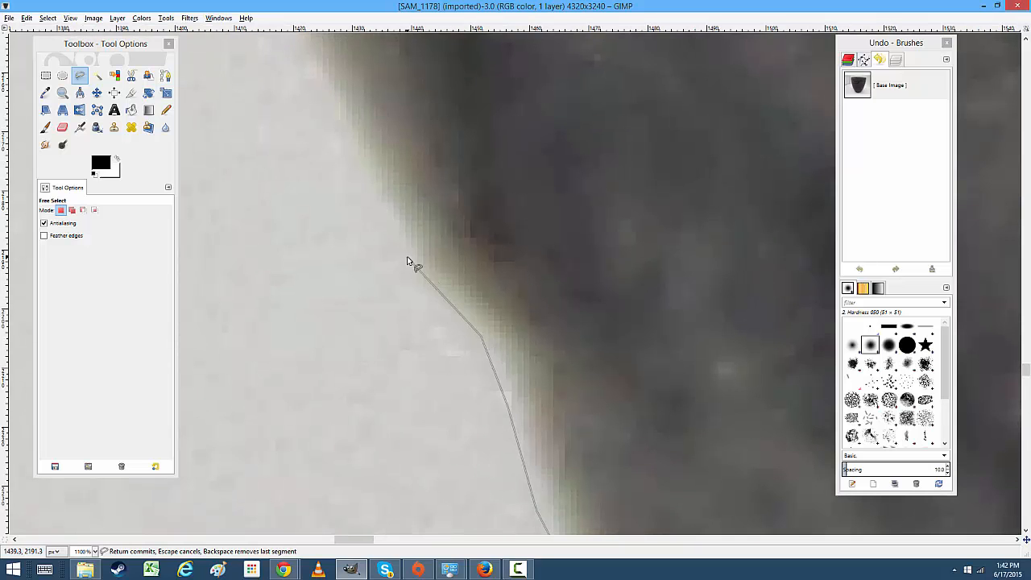
click(414, 267)
Trace the near-vertical edge of the following rib with closely spaced points up to its top
drag(320, 129, 546, 428)
click(444, 152)
drag(414, 99, 567, 425)
click(561, 417)
click(529, 323)
click(513, 239)
click(488, 157)
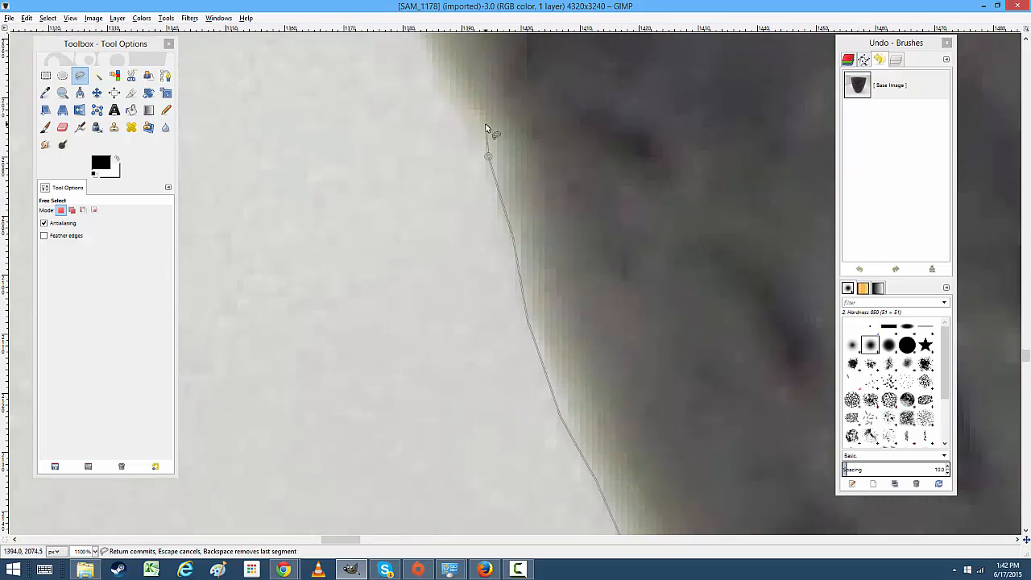
Continue the Free Select outline up the pot's lower left side along the outer edges of the next shallow ribs
drag(437, 177, 564, 452)
click(504, 232)
click(449, 110)
drag(411, 186, 522, 479)
click(521, 259)
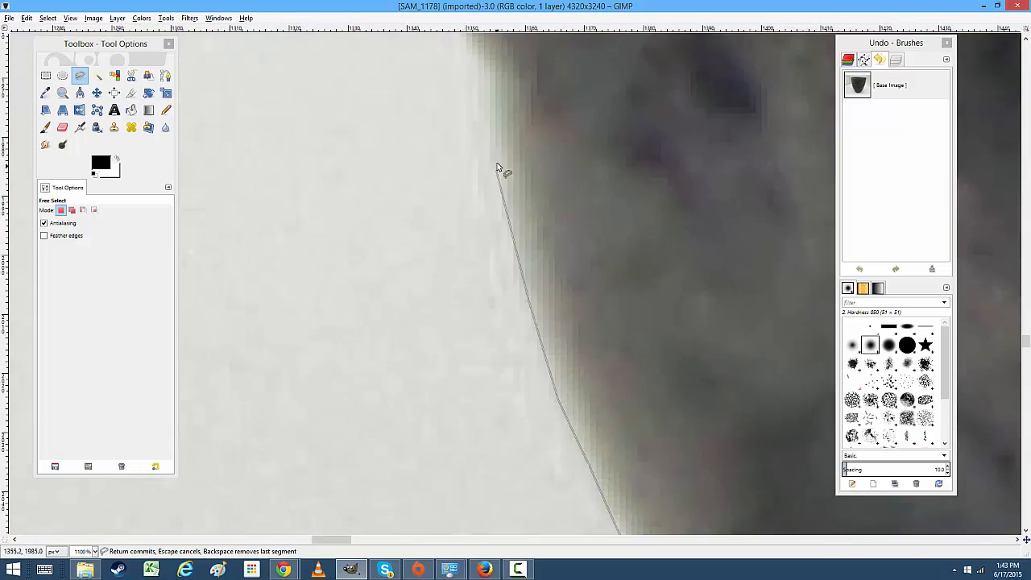
click(497, 166)
click(483, 76)
Trace the near-vertical edge of the next rib upward and carry the outline outward beneath the rib above it
drag(459, 133, 531, 504)
click(364, 81)
scroll(350, 154, up, 5)
scroll(350, 154, left, 1)
click(397, 90)
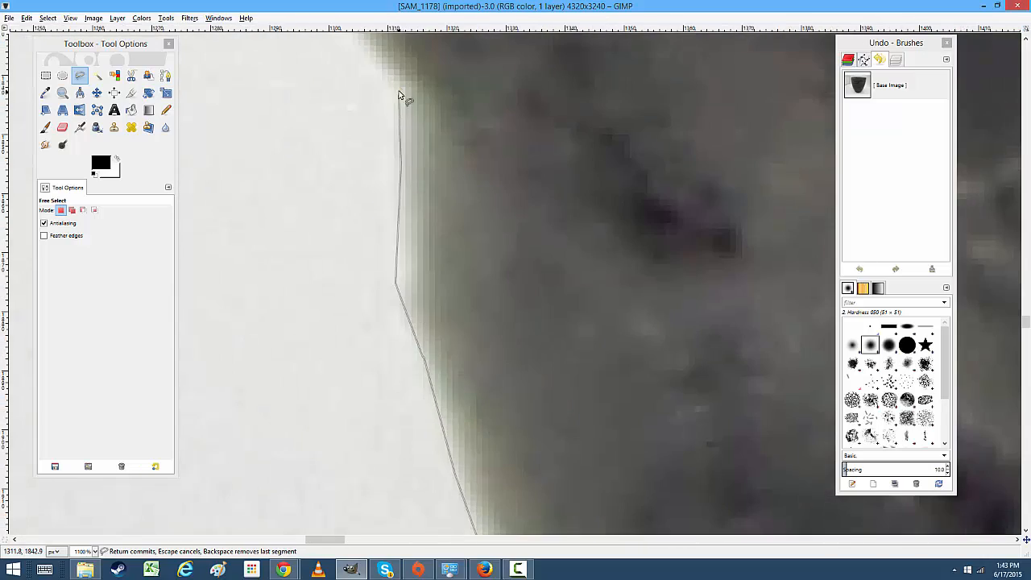
scroll(403, 97, up, 4)
scroll(403, 97, left, 2)
click(426, 156)
Outline the following rib's sloping edge and bend the outline outward through the notch at its upper end
drag(440, 222, 543, 510)
click(506, 359)
click(476, 231)
click(454, 130)
scroll(448, 213, down, 11)
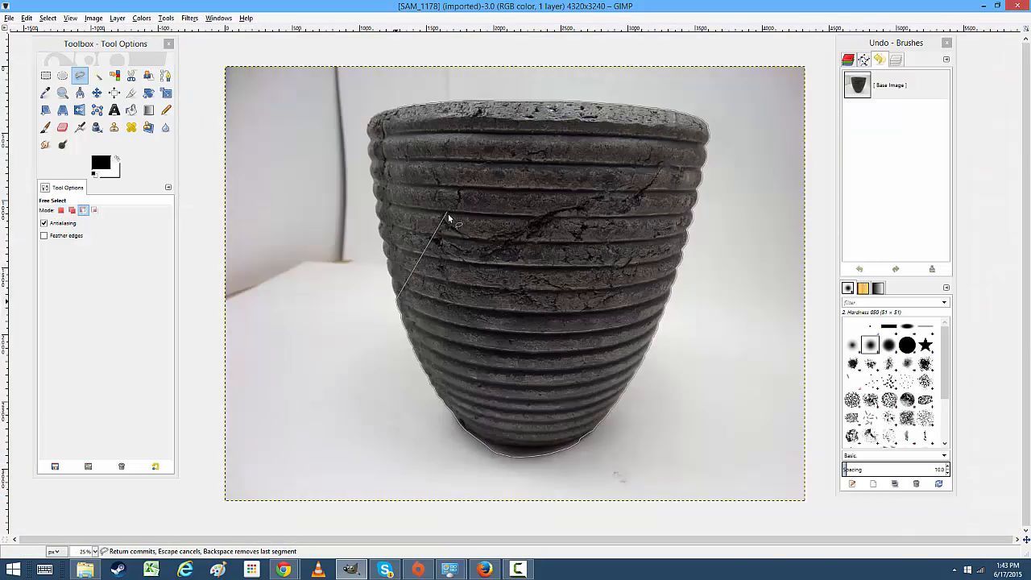
scroll(448, 214, up, 3)
drag(322, 403, 467, 194)
scroll(470, 193, up, 7)
drag(499, 244, 383, 319)
click(529, 175)
click(461, 67)
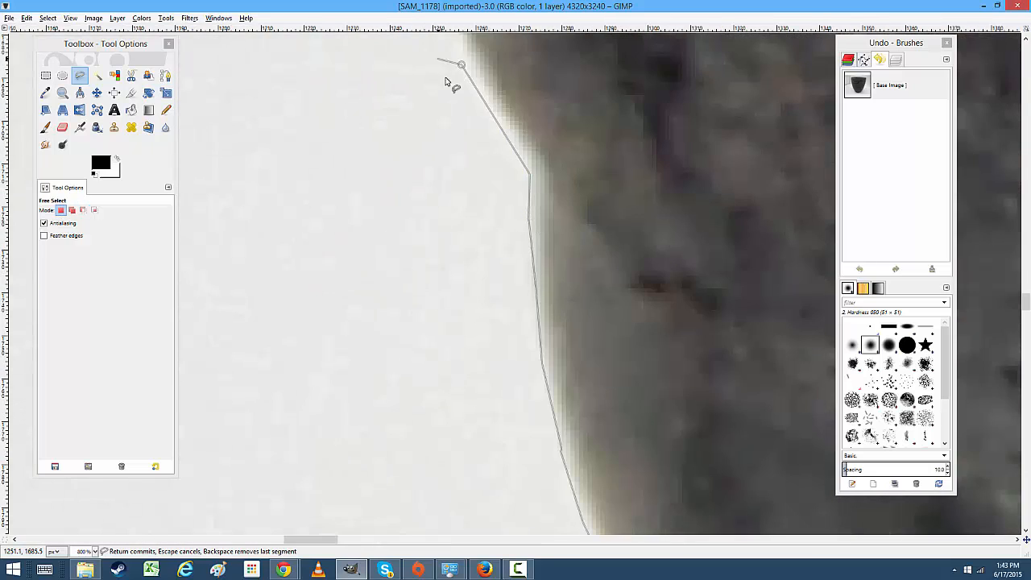
Follow the next rib's steep left edge upward and step the outline outward over its upper notch
drag(444, 75, 583, 379)
click(552, 242)
click(531, 165)
click(525, 97)
drag(469, 136, 505, 434)
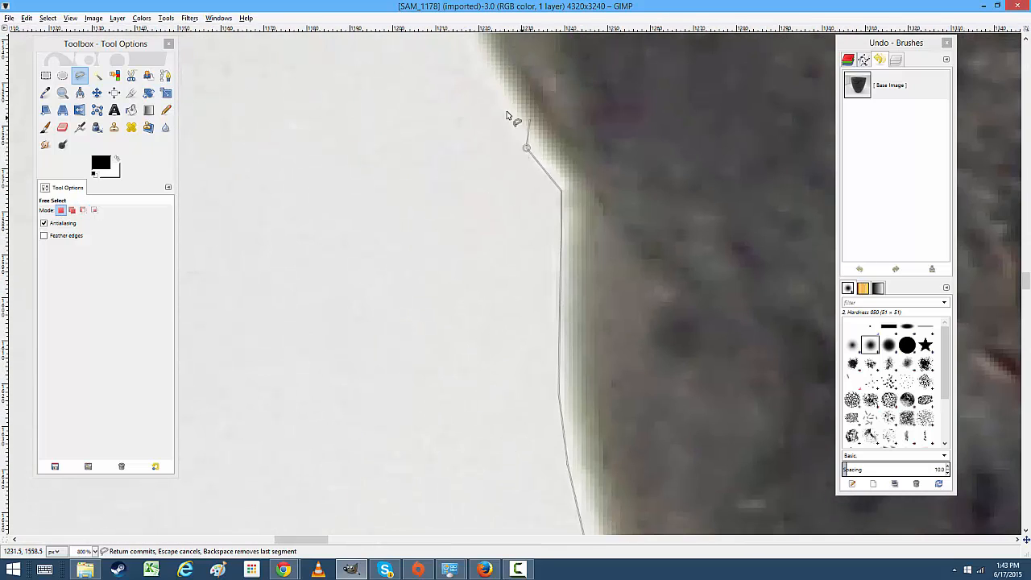
scroll(552, 272, up, 5)
scroll(553, 272, left, 1)
Extend the outline around the next left-side rib, through the notch above it and along the underside of the following rib
drag(487, 77, 504, 268)
click(528, 224)
drag(529, 207, 540, 280)
click(525, 241)
click(534, 199)
drag(509, 115, 648, 328)
click(655, 285)
click(594, 134)
drag(541, 85, 520, 239)
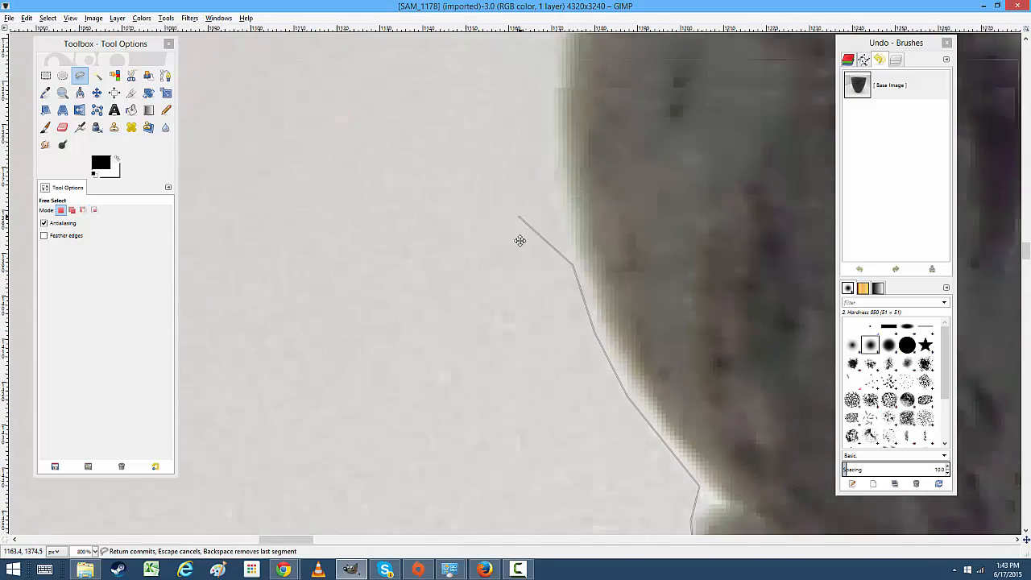
Trace the bulging edge of this rib to its top and run the outline through the notch onto the next rib
click(541, 222)
click(534, 129)
click(539, 61)
drag(537, 58, 414, 261)
click(437, 169)
click(356, 80)
click(338, 54)
drag(335, 50, 473, 354)
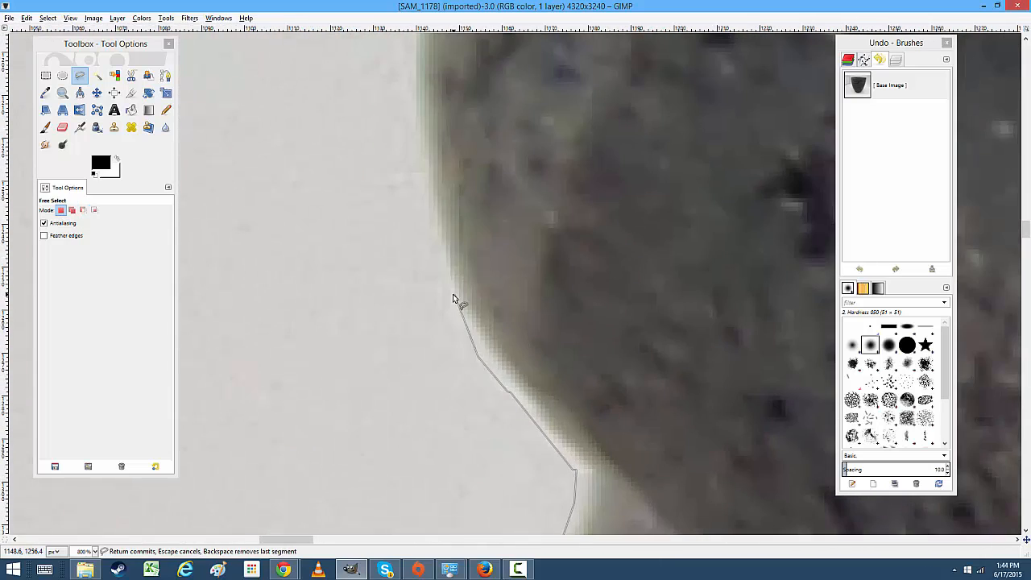
Outline the rounded rib on the pot's upper left side, dip into the notch above it and continue outward
click(426, 212)
click(411, 142)
click(410, 86)
drag(410, 79, 410, 441)
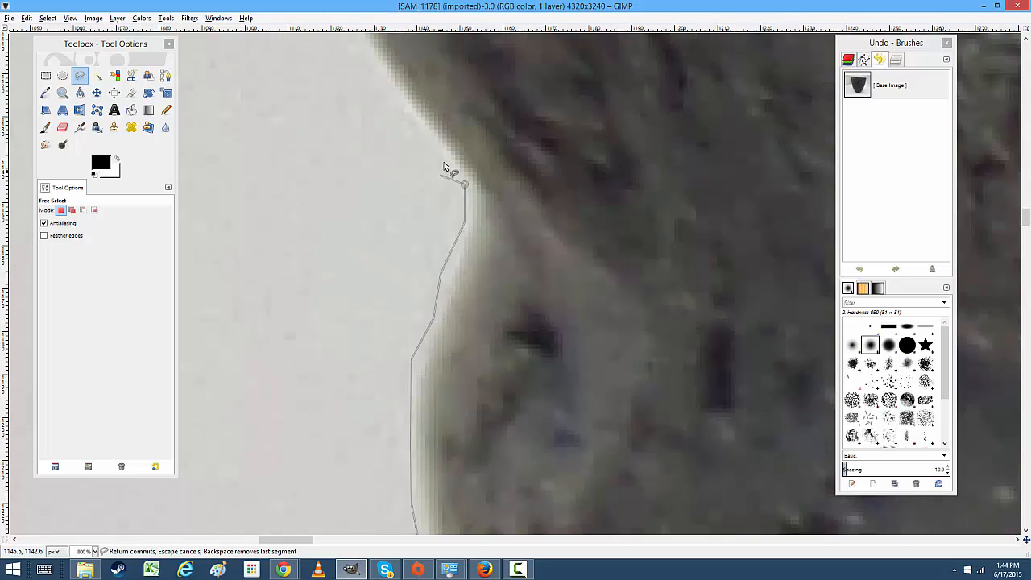
click(389, 87)
drag(385, 81, 546, 372)
Carry the outline around the next rounded rib, into its upper notch and up the underside of the rib above
click(478, 119)
drag(478, 119, 465, 291)
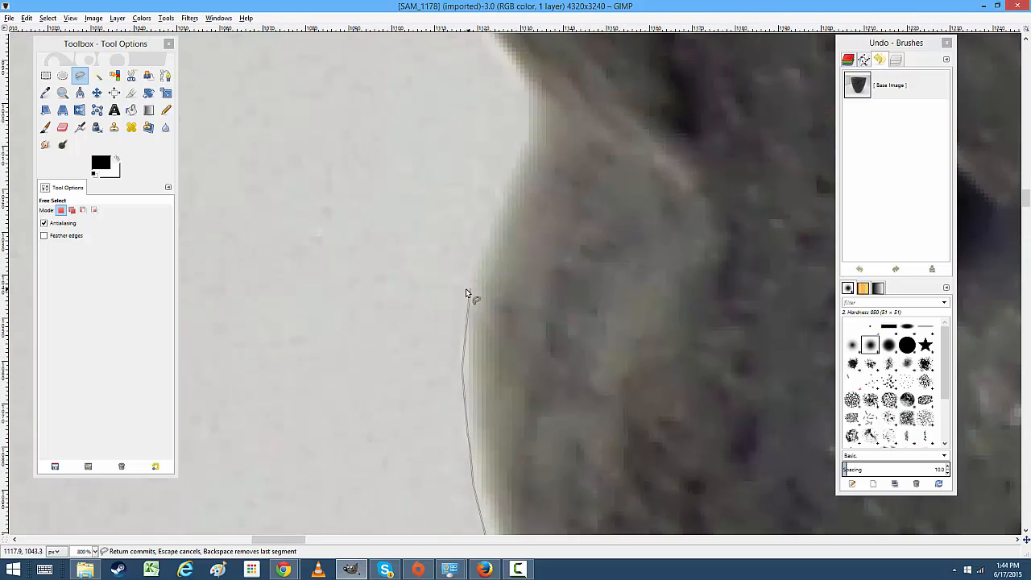
click(523, 98)
drag(524, 99, 486, 301)
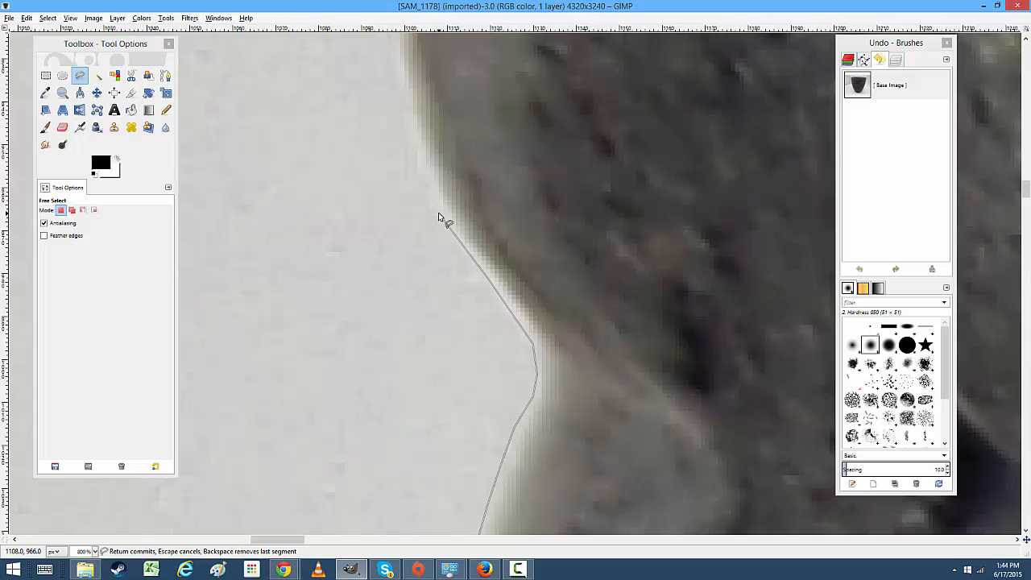
click(401, 98)
drag(401, 98, 478, 282)
Follow the next rib's bulge on the upper left side and place points into and out of the notch above it
click(496, 114)
drag(480, 70, 462, 260)
click(489, 268)
click(434, 88)
drag(395, 67, 463, 315)
drag(462, 260, 461, 338)
drag(471, 333, 488, 143)
click(488, 134)
drag(524, 54, 438, 191)
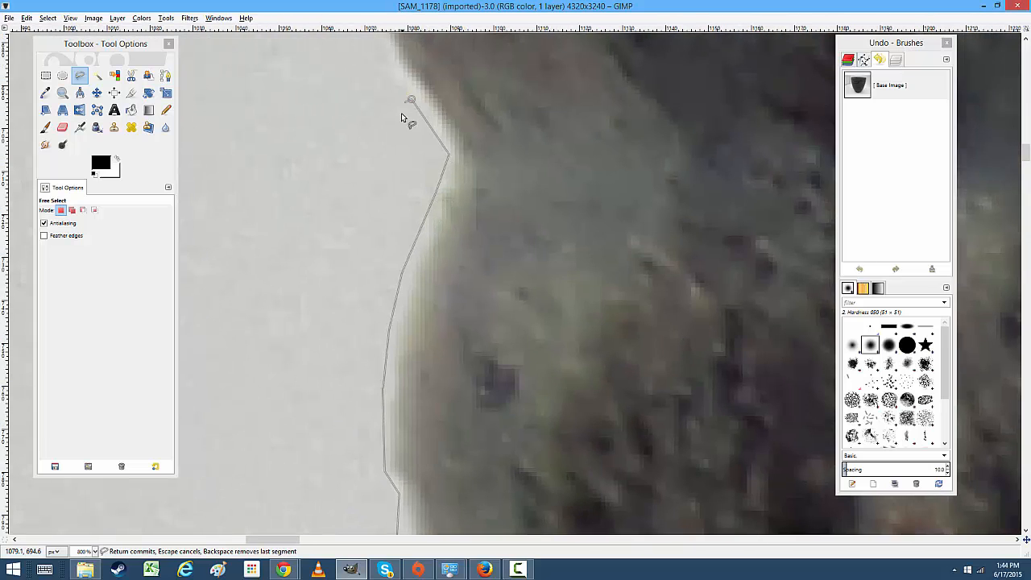
Outline the lower slope and vertical edge of the second rib below the rim, minimizing the screen recorder window
click(517, 571)
drag(368, 76, 435, 272)
click(435, 216)
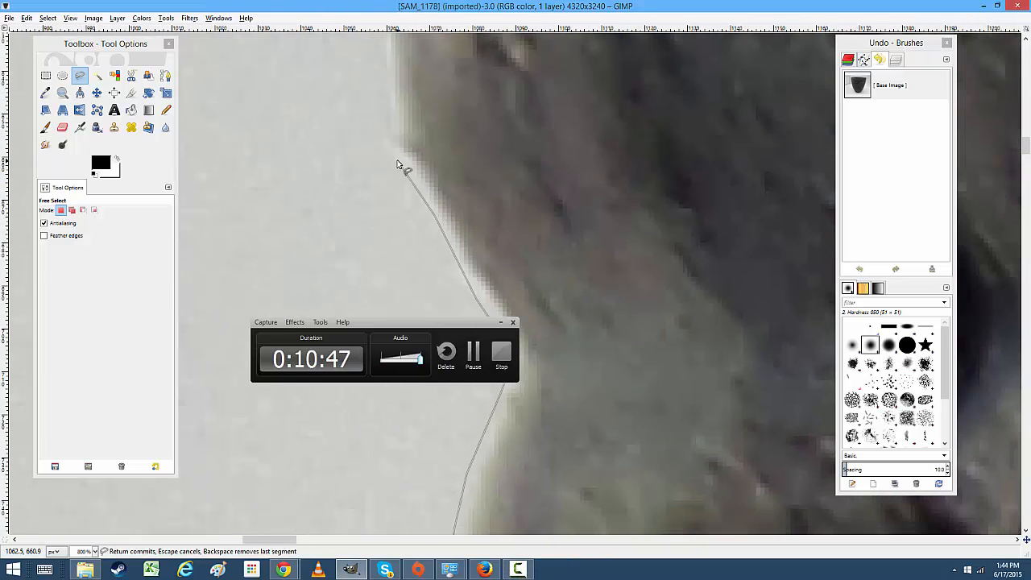
click(385, 94)
drag(385, 95, 390, 216)
click(500, 322)
click(389, 93)
drag(389, 64, 389, 350)
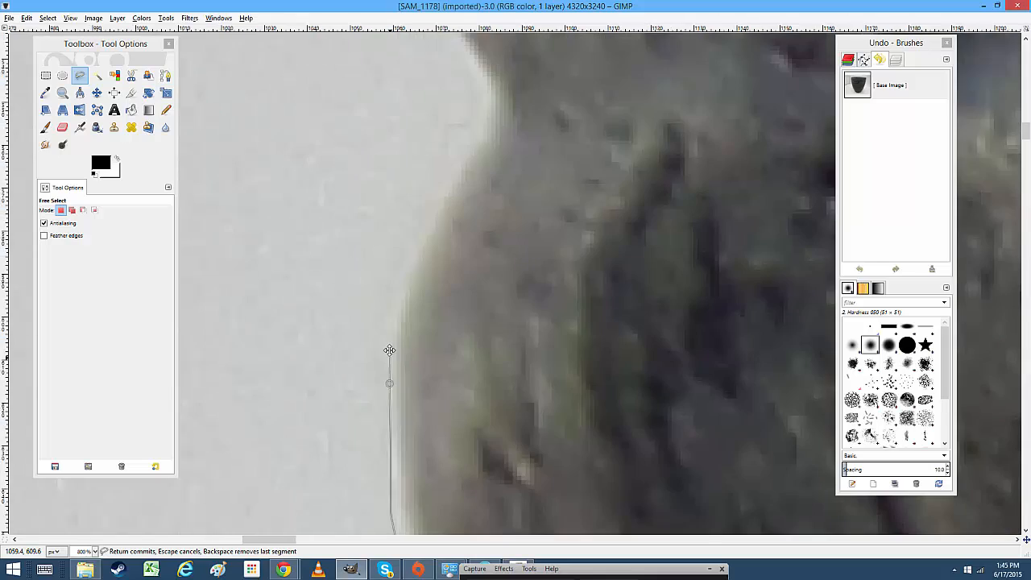
Round off the top of the second rib and lead the outline through the notch onto the topmost rib's lower slope
click(396, 294)
click(404, 245)
click(484, 98)
scroll(335, 294, down, 5)
scroll(347, 266, up, 2)
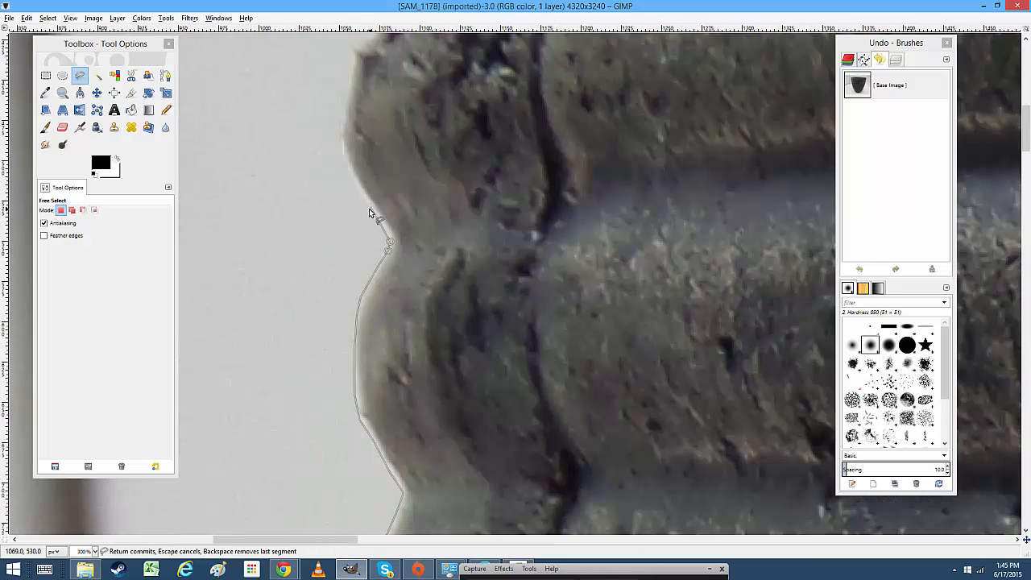
click(367, 205)
scroll(350, 169, down, 4)
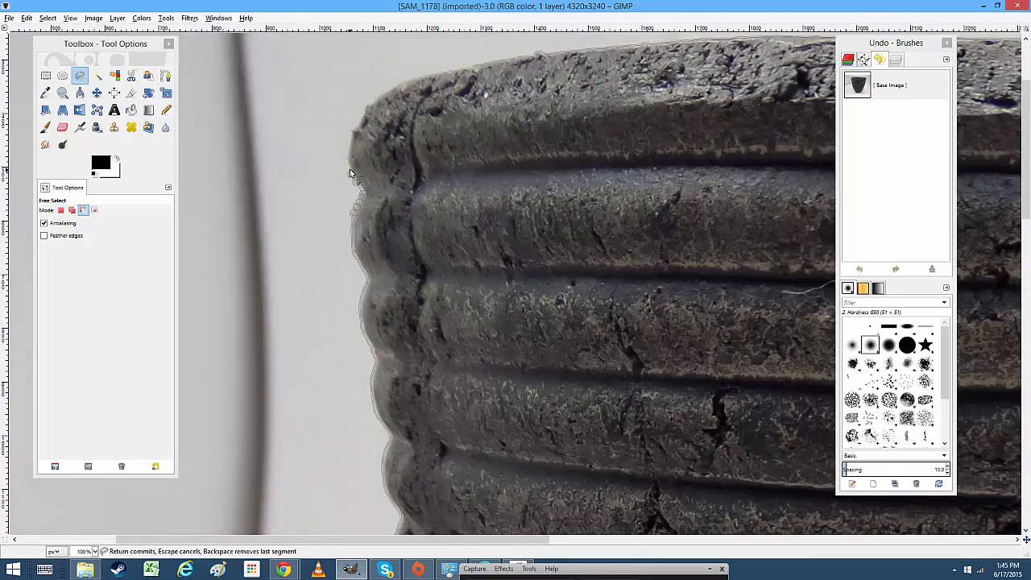
scroll(350, 170, up, 4)
scroll(349, 173, up, 2)
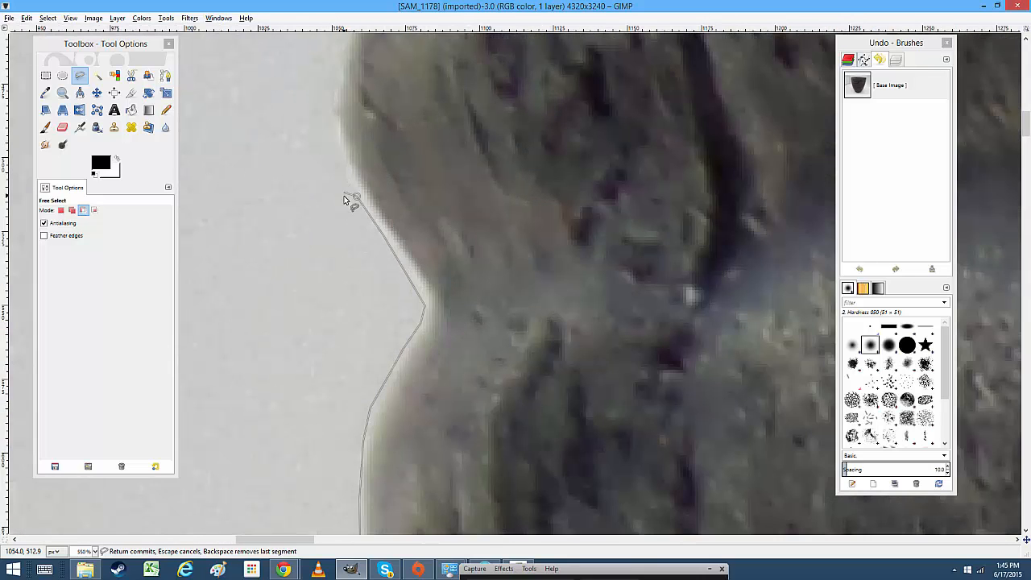
click(345, 169)
click(336, 148)
Trace the topmost rib's left edge with closely spaced points up to the small corner below the rim
scroll(350, 292, up, 3)
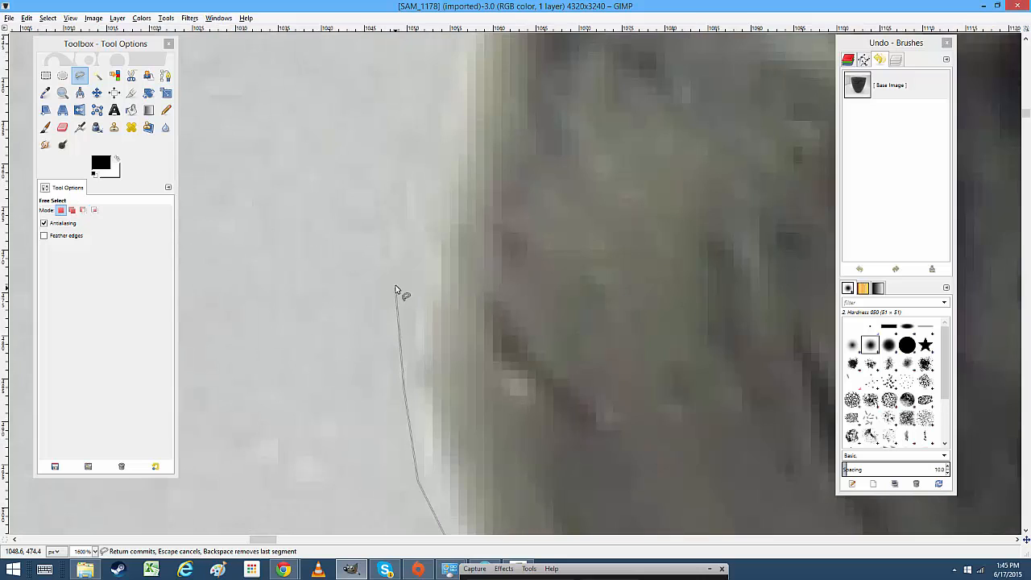
click(417, 269)
scroll(471, 285, up, 2)
scroll(471, 286, down, 4)
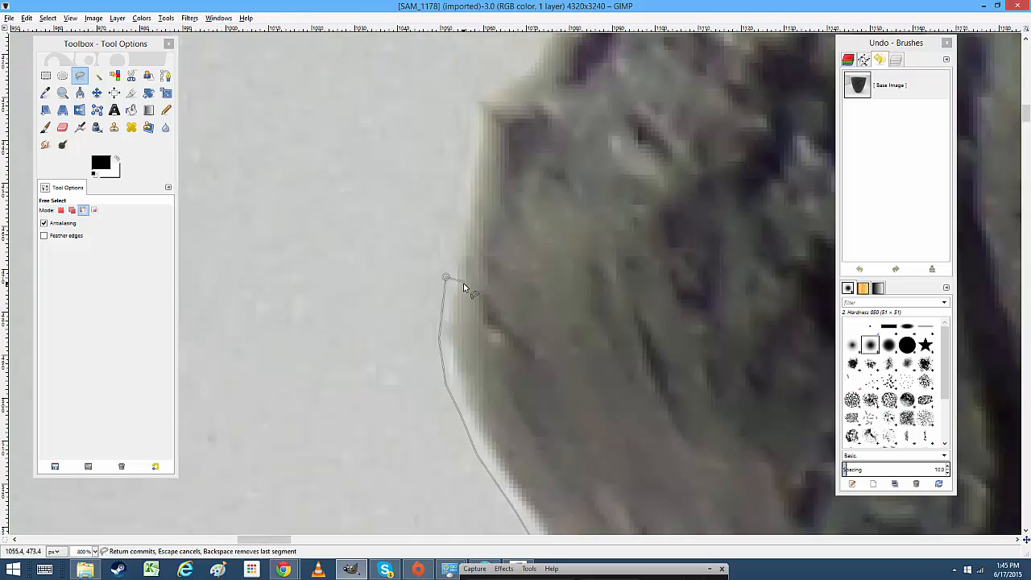
scroll(463, 282, up, 3)
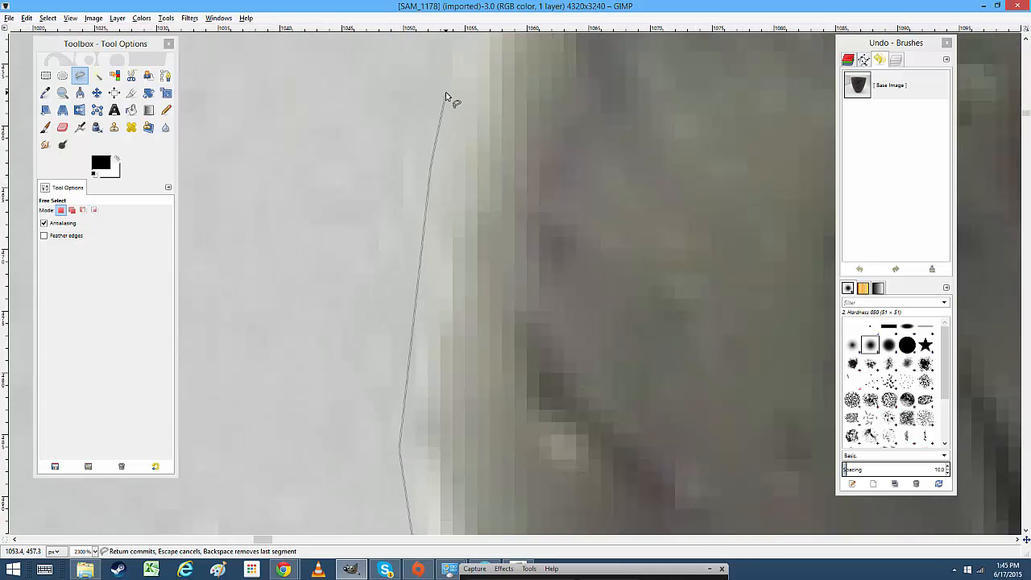
drag(446, 96, 389, 434)
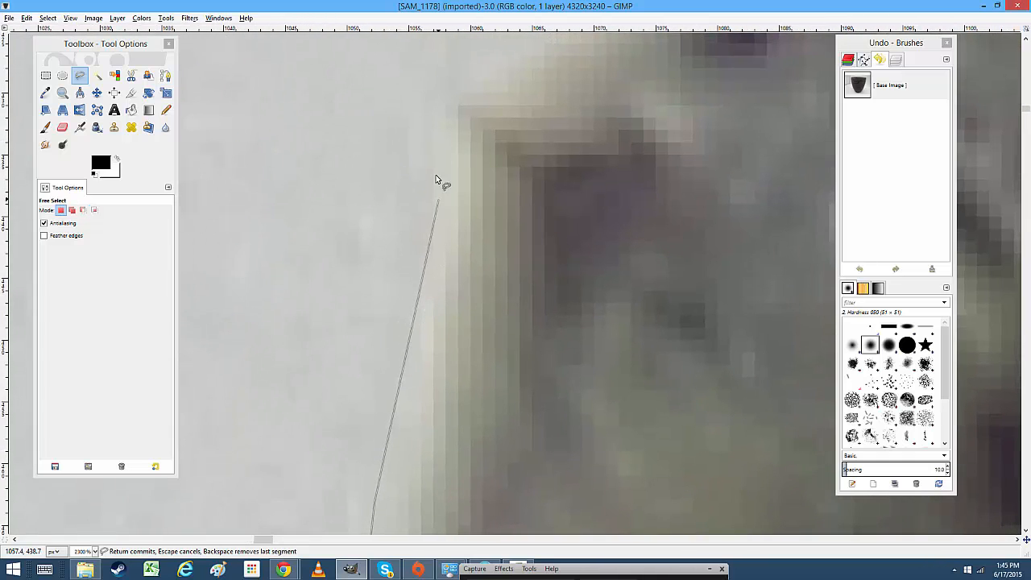
scroll(482, 144, down, 3)
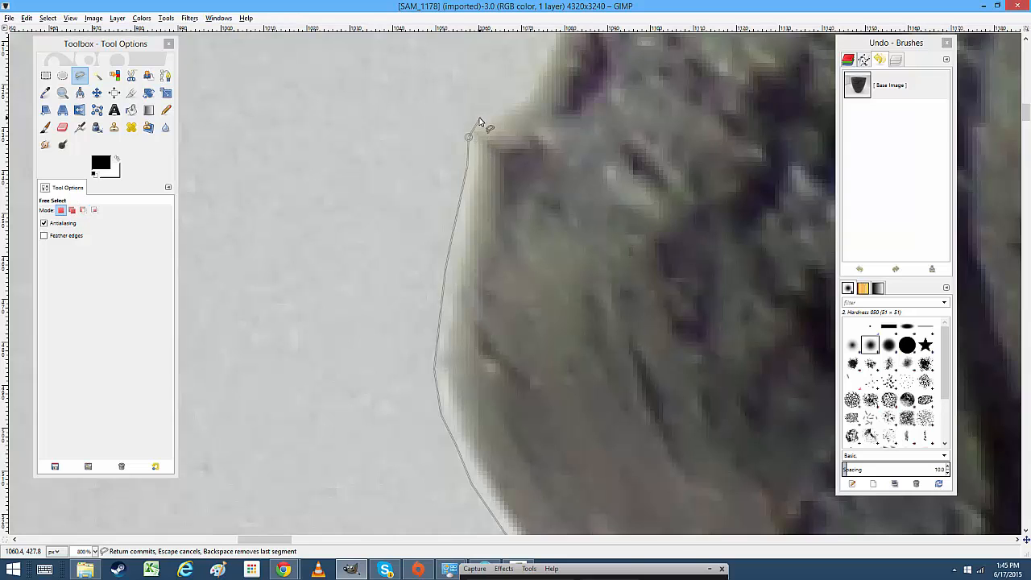
Outline the jagged upper left corner of the pot up onto the curve of the rim
click(492, 108)
drag(546, 83, 476, 353)
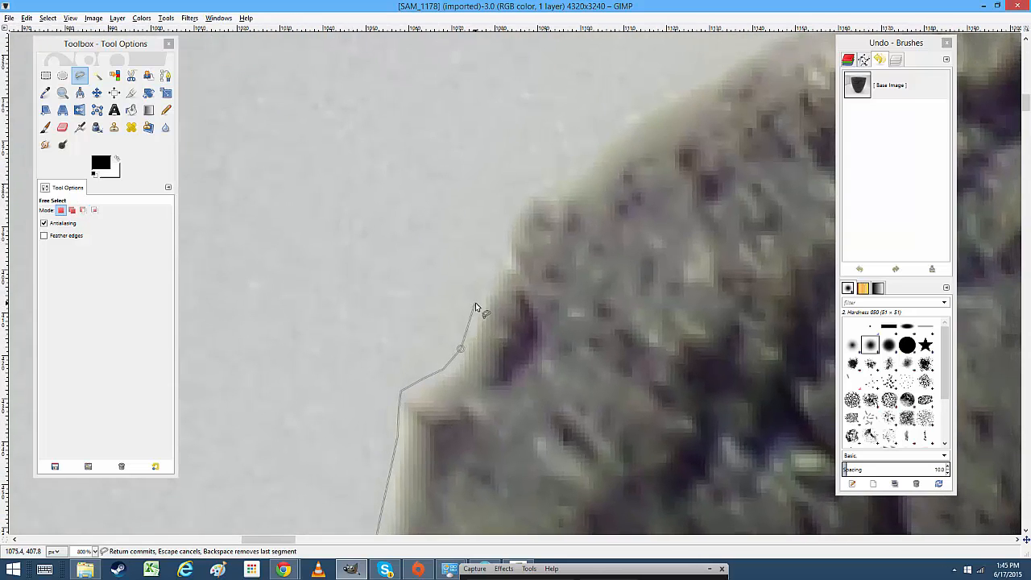
click(494, 273)
click(650, 106)
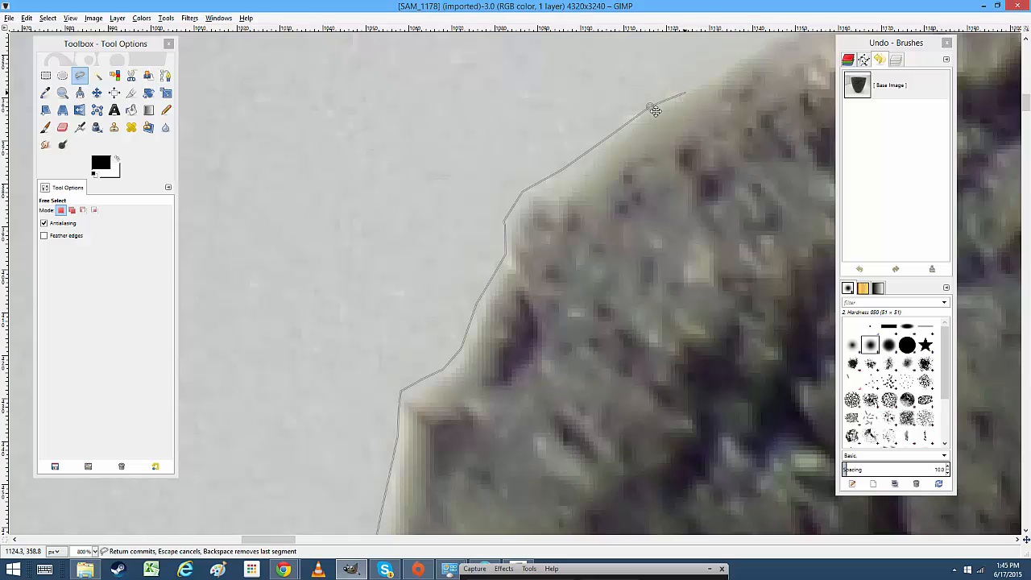
Follow the rim's upper edge to the outline's starting point and close the outline into a selection
scroll(655, 111, up, 4)
scroll(654, 110, right, 5)
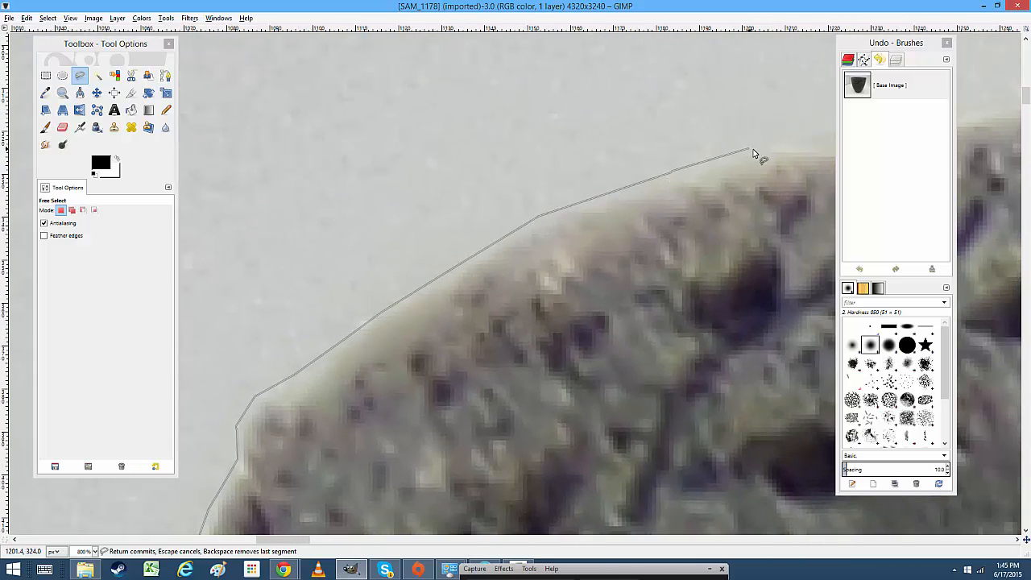
drag(791, 129, 419, 186)
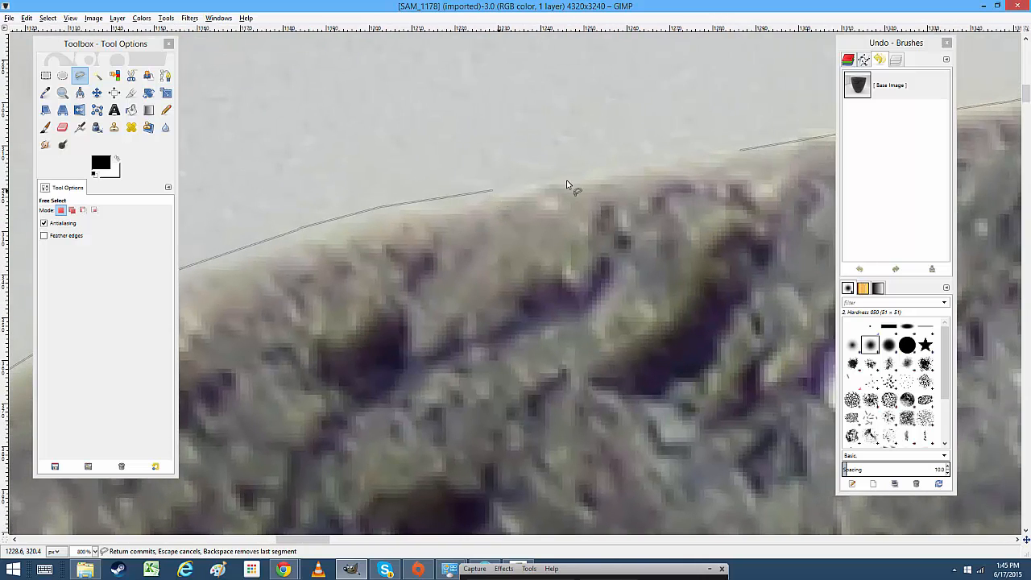
click(704, 151)
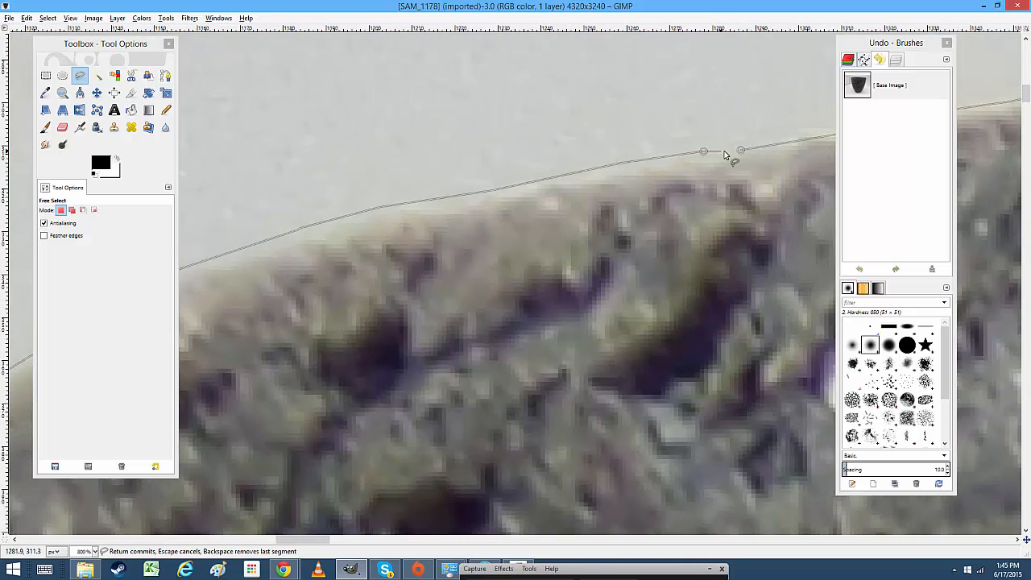
click(741, 153)
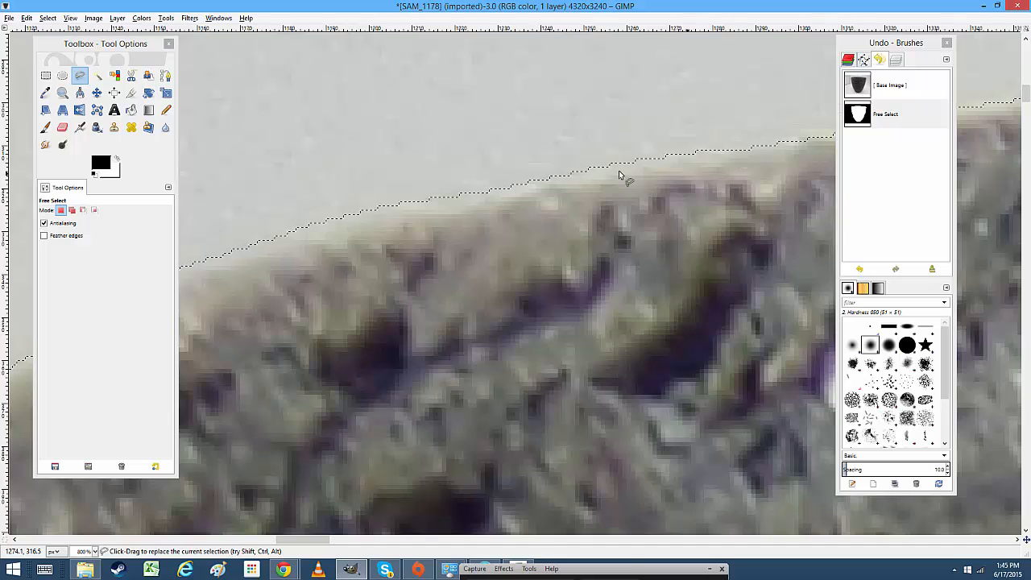
Examine the finished selection around the whole pot, from the rim down to the base
key(ctrl)
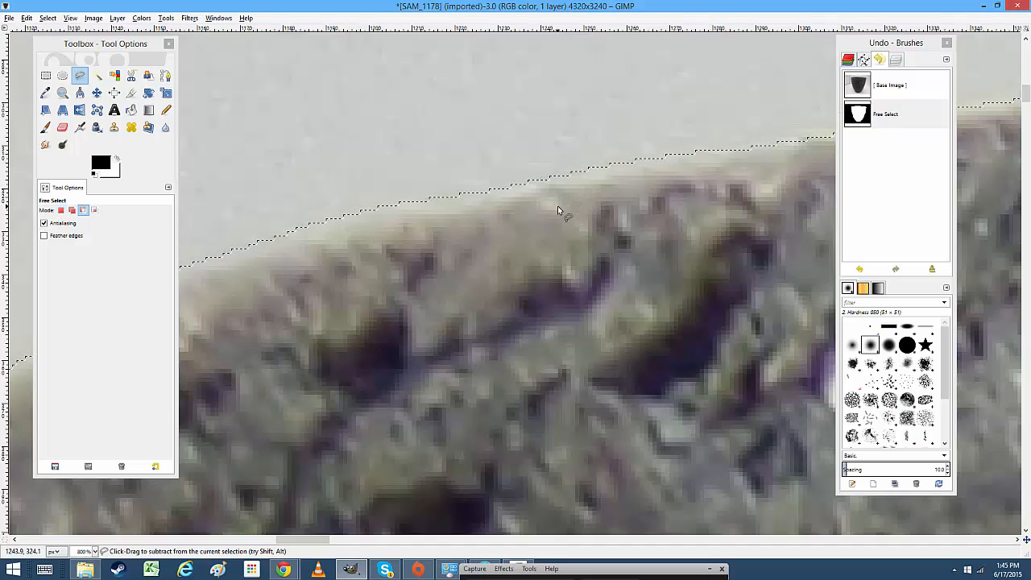
scroll(557, 205, down, 15)
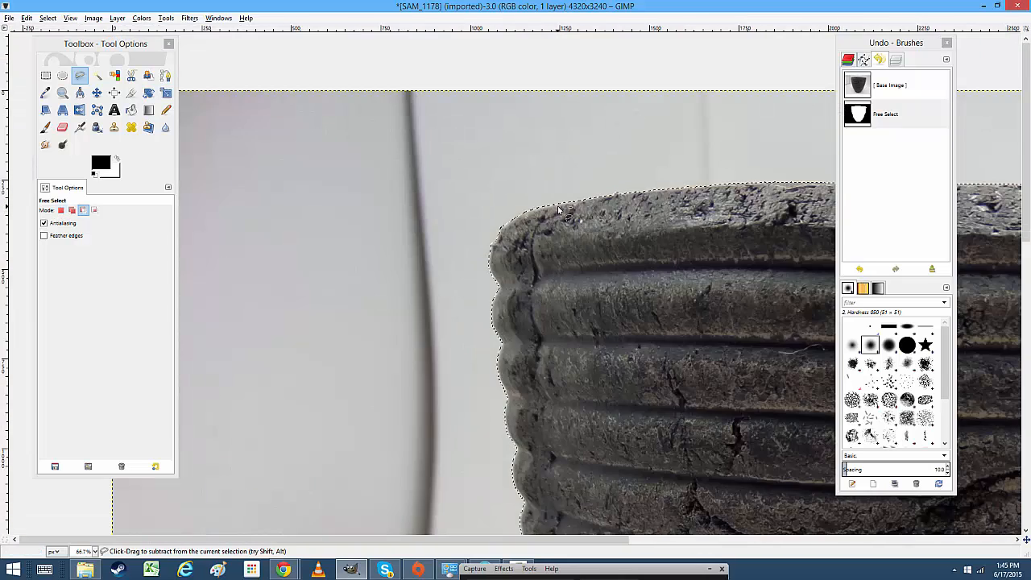
scroll(557, 207, down, 2)
scroll(557, 208, up, 3)
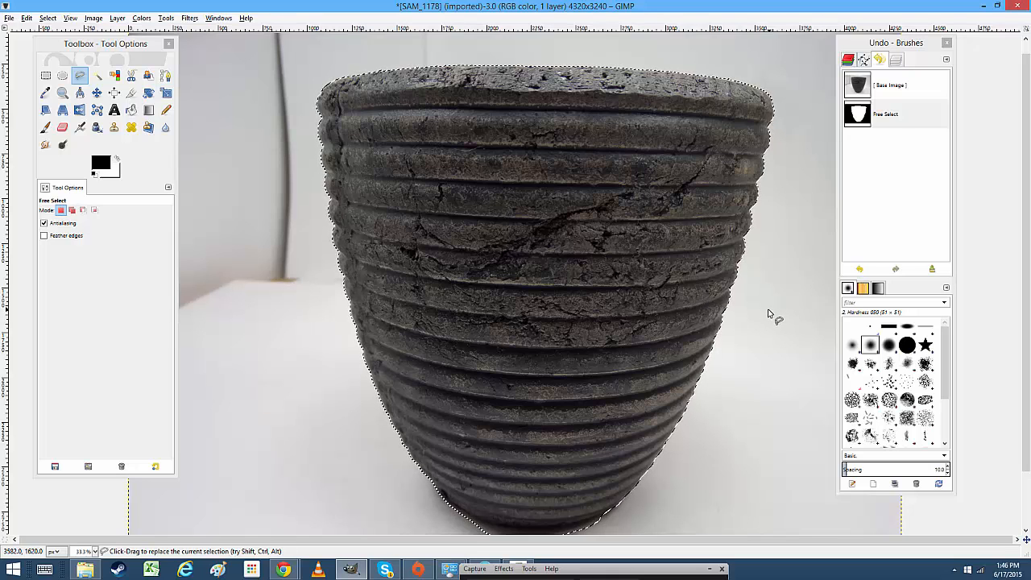
scroll(576, 289, down, 2)
scroll(577, 289, up, 2)
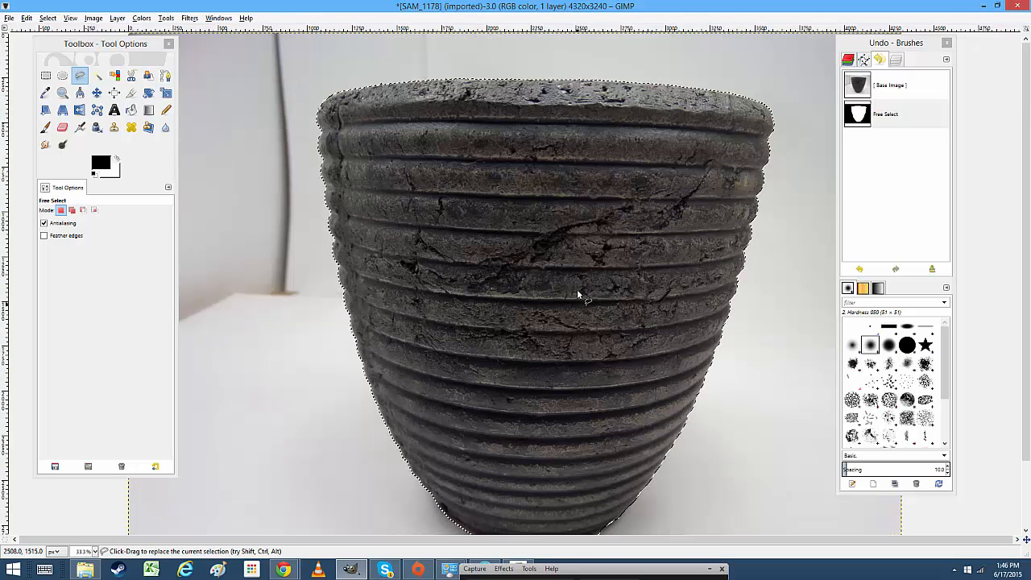
scroll(577, 289, down, 2)
key(ctrl)
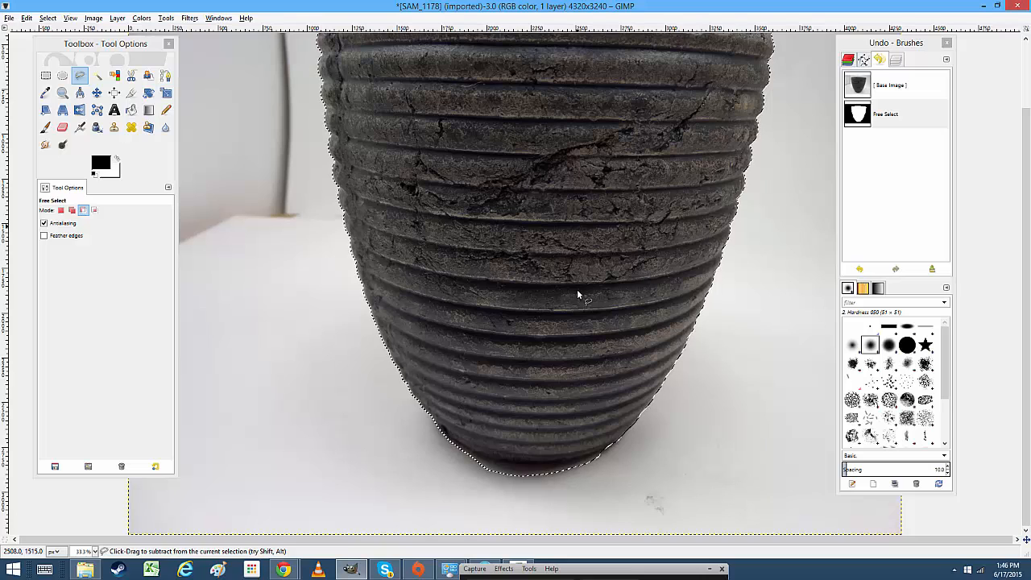
Copy the selected pot and create a new blank image of 4320 × 3240 pixels
key(ctrl+c)
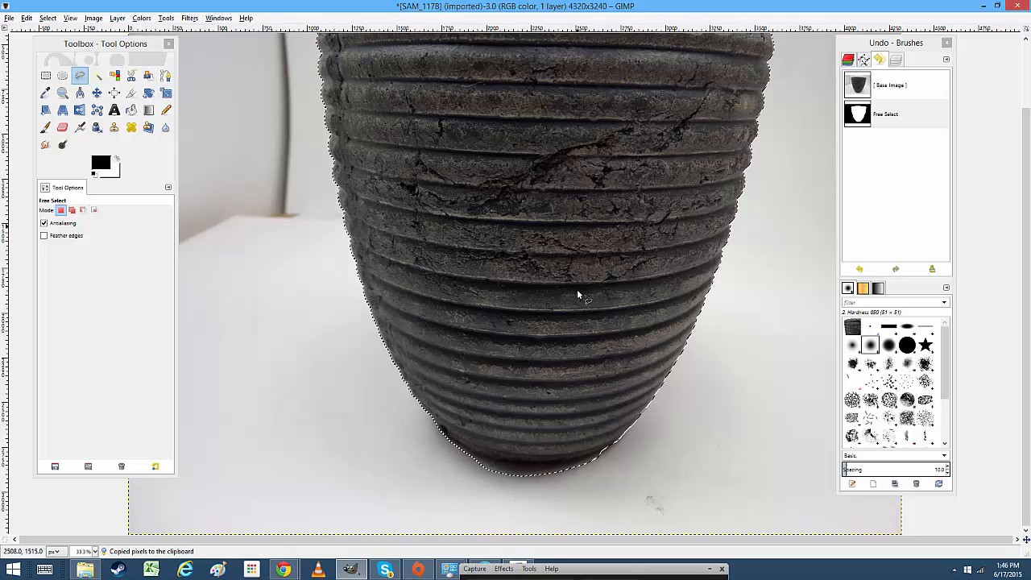
key(ctrl+n)
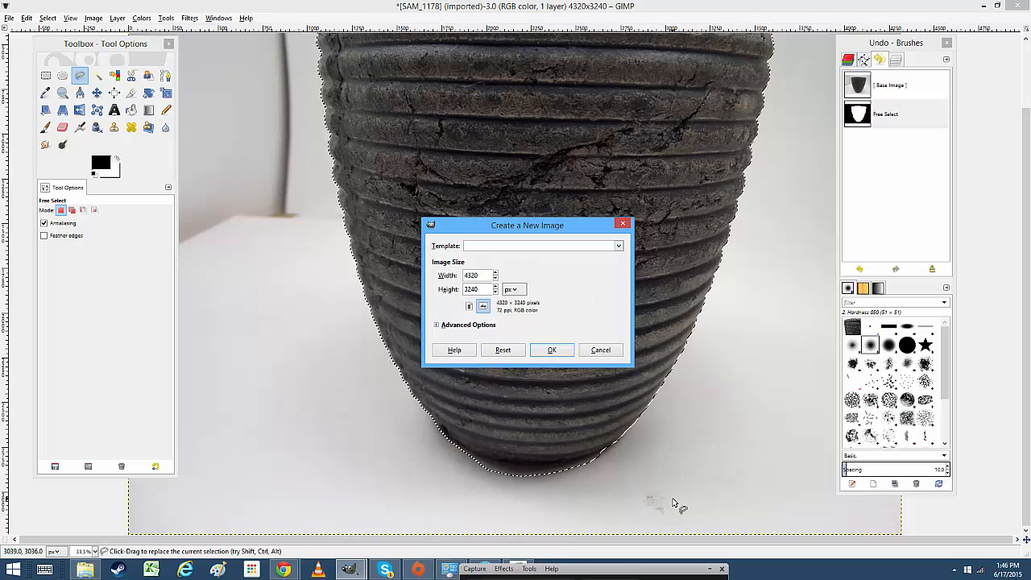
click(564, 352)
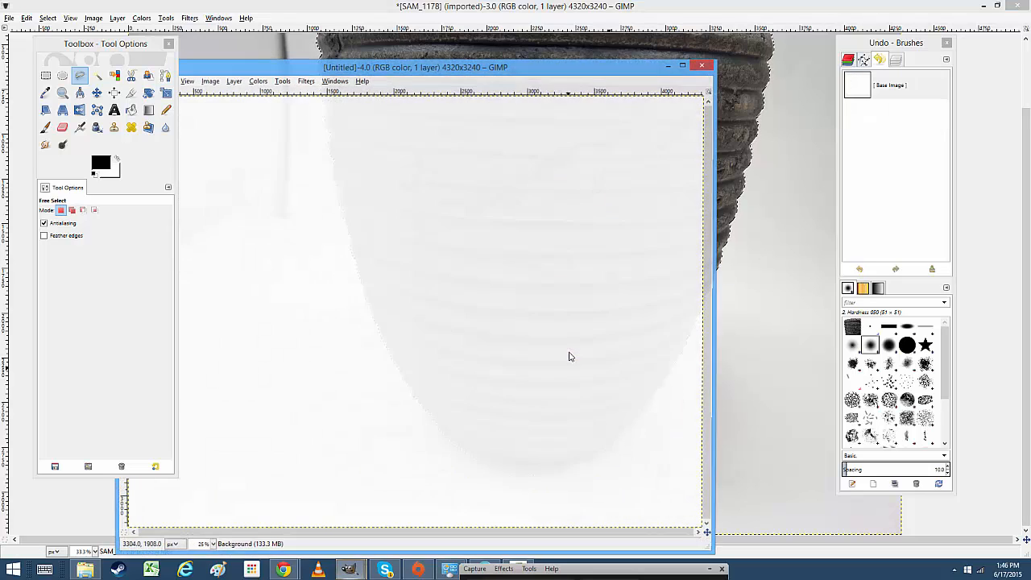
Maximize the new blank image's window and paste the copied pot into it
drag(560, 67, 647, 23)
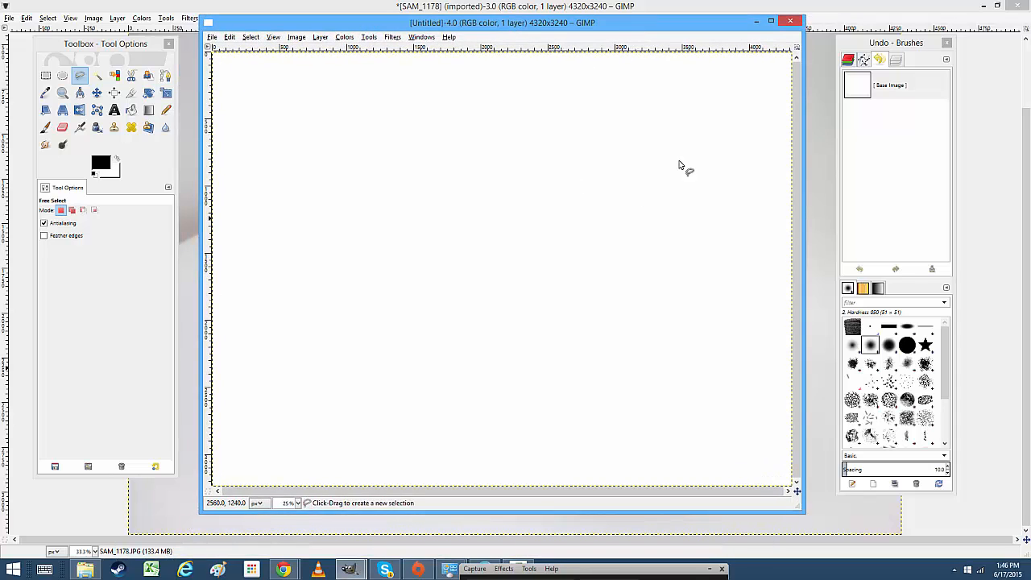
click(771, 23)
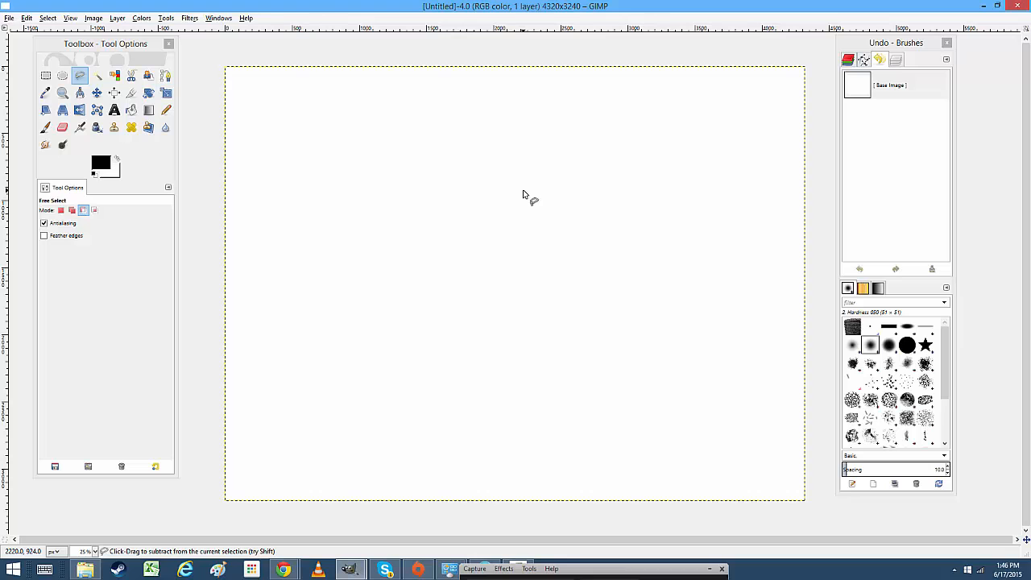
key(ctrl+v)
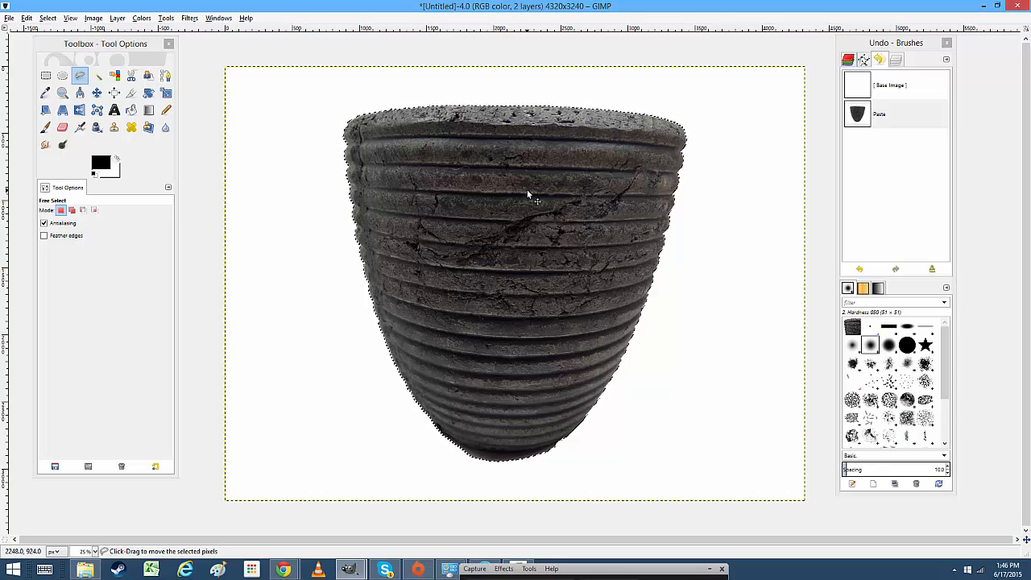
Select the whole canvas and use the Move tool to anchor the pasted pot to the white background
key(ctrl+a)
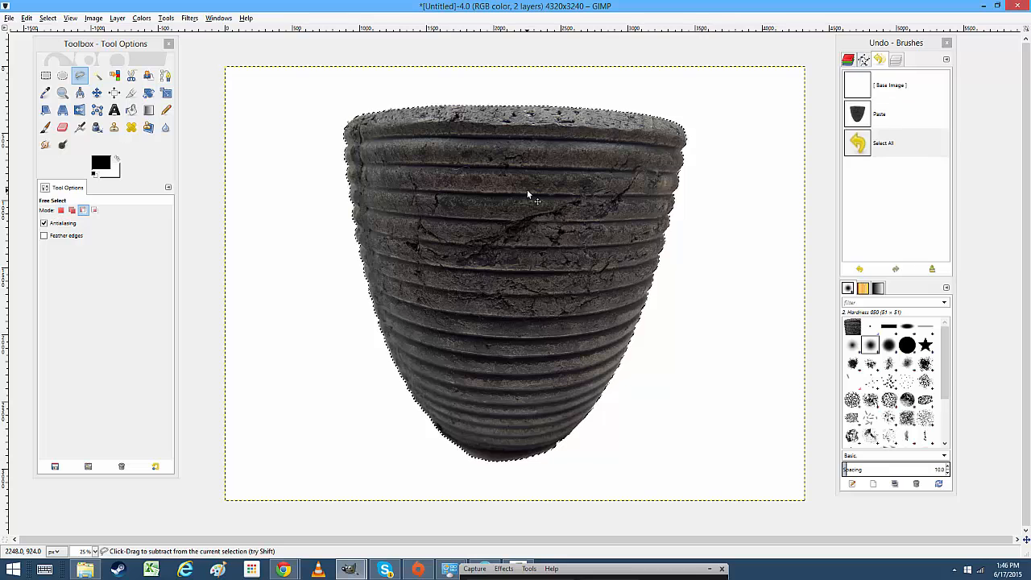
key(ctrl+a)
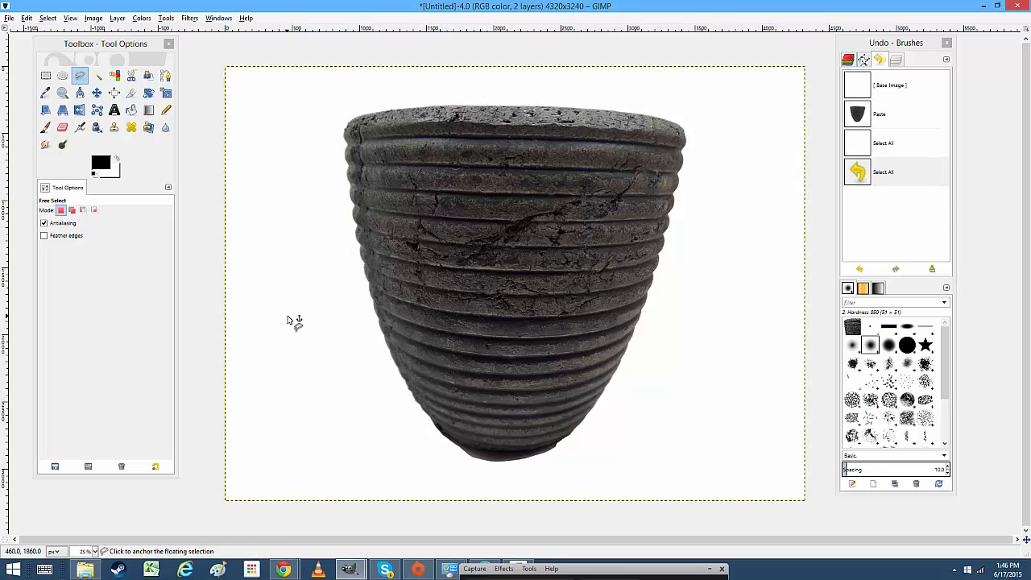
key(ctrl+a)
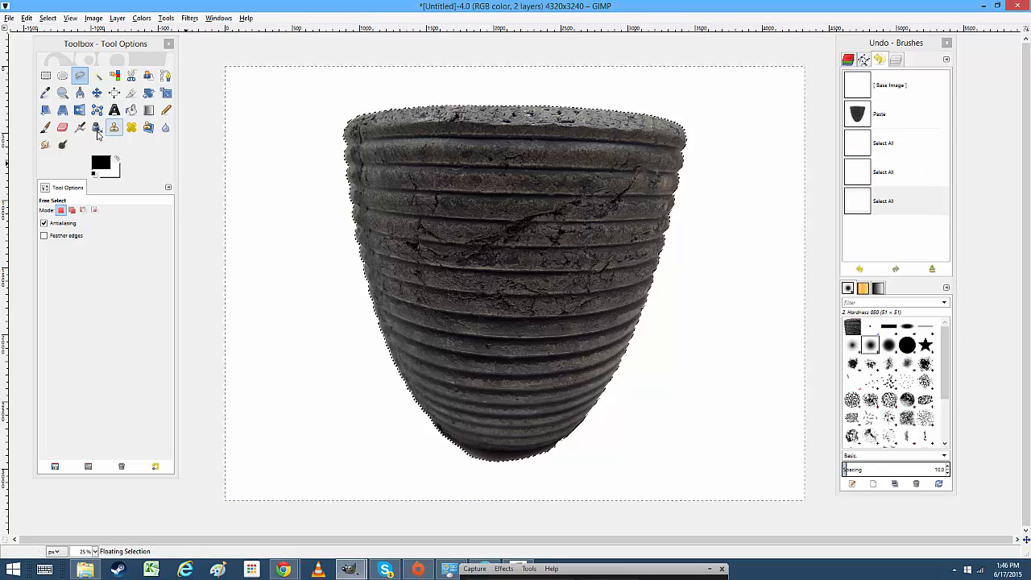
click(97, 93)
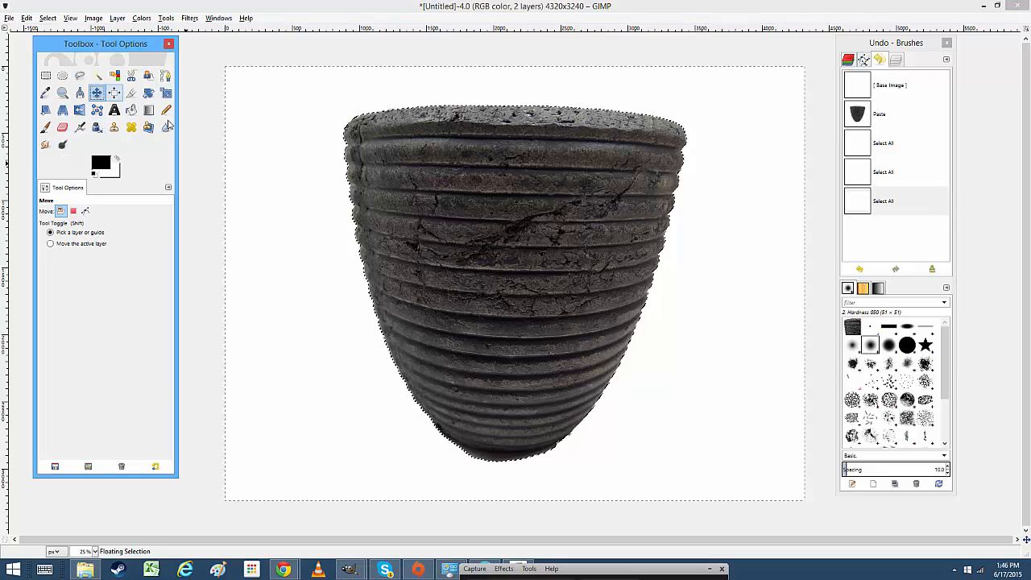
key(ctrl+a)
click(304, 272)
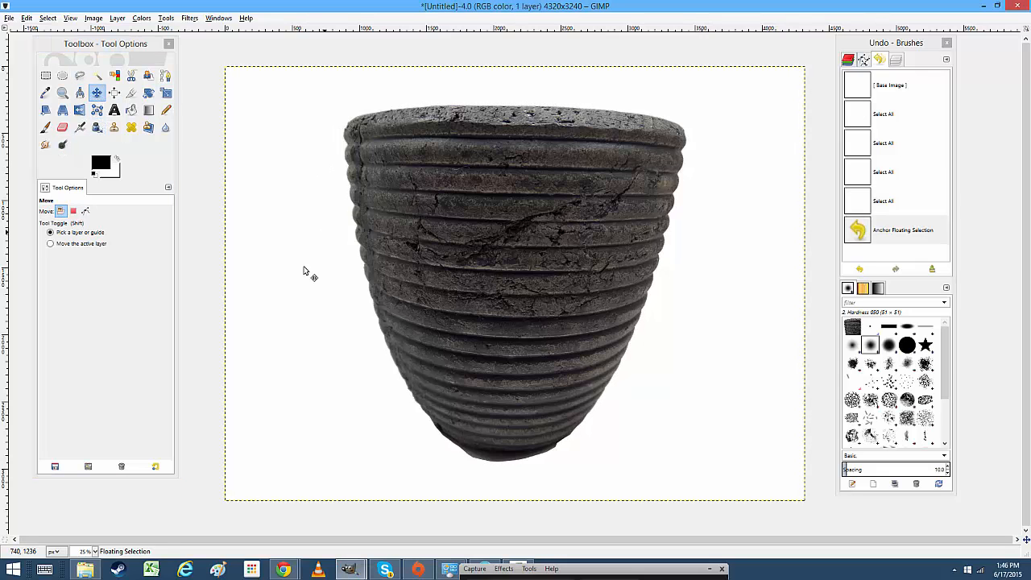
click(307, 241)
click(307, 240)
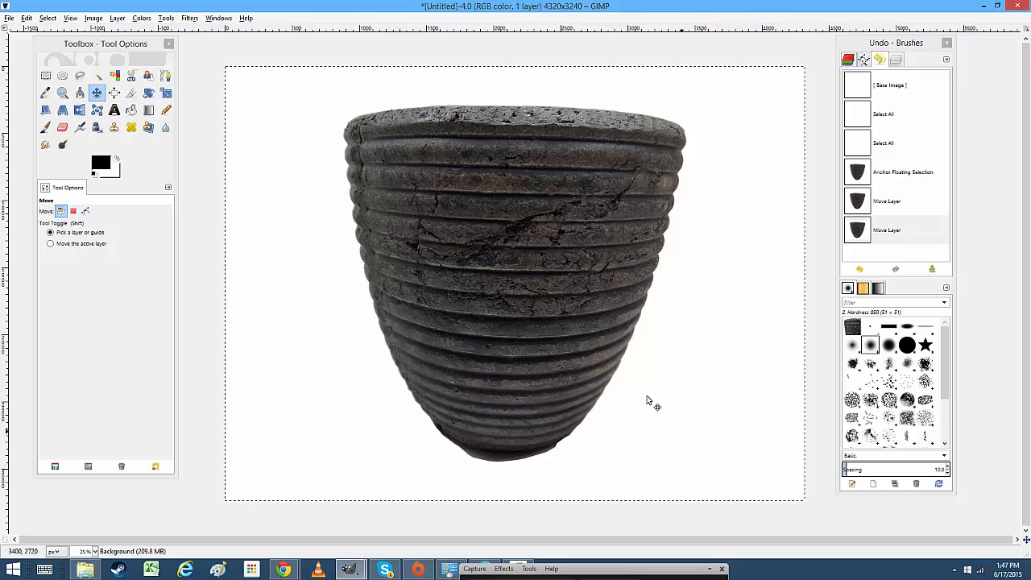
Erase bits of the dark fringe under the pot's base with the Eraser, using the Hardness 100 and Hardness 075 brushes at size 21
ctrl+scroll(633, 439, up, 3)
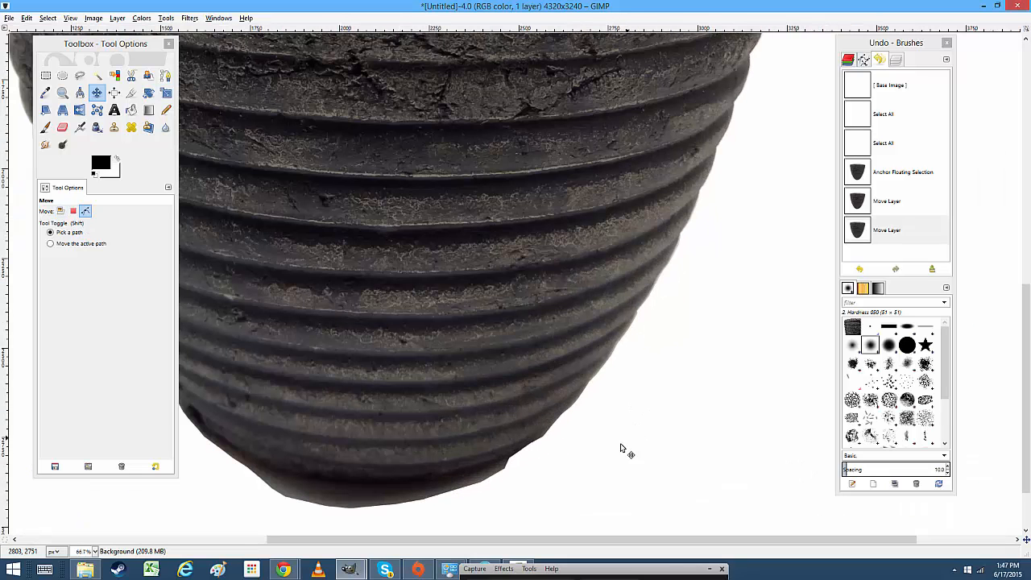
ctrl+scroll(620, 448, up, 2)
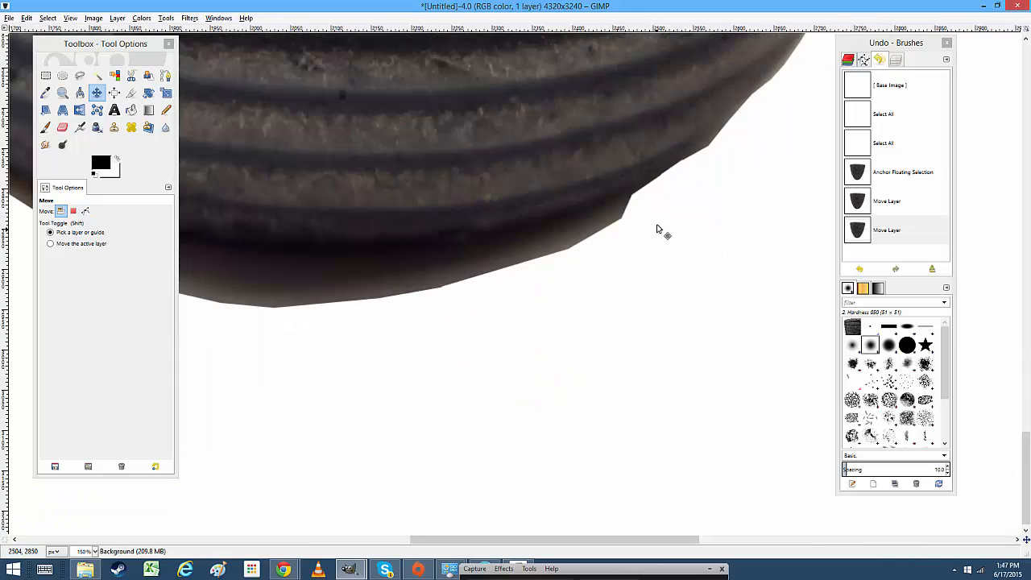
ctrl+scroll(679, 400, up, 2)
ctrl+scroll(729, 330, down, 3)
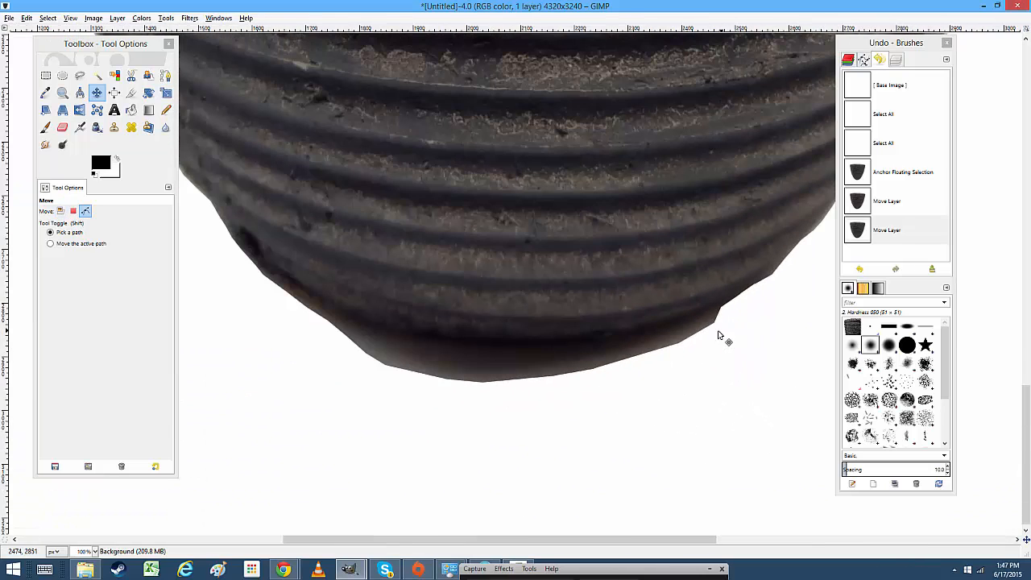
click(64, 129)
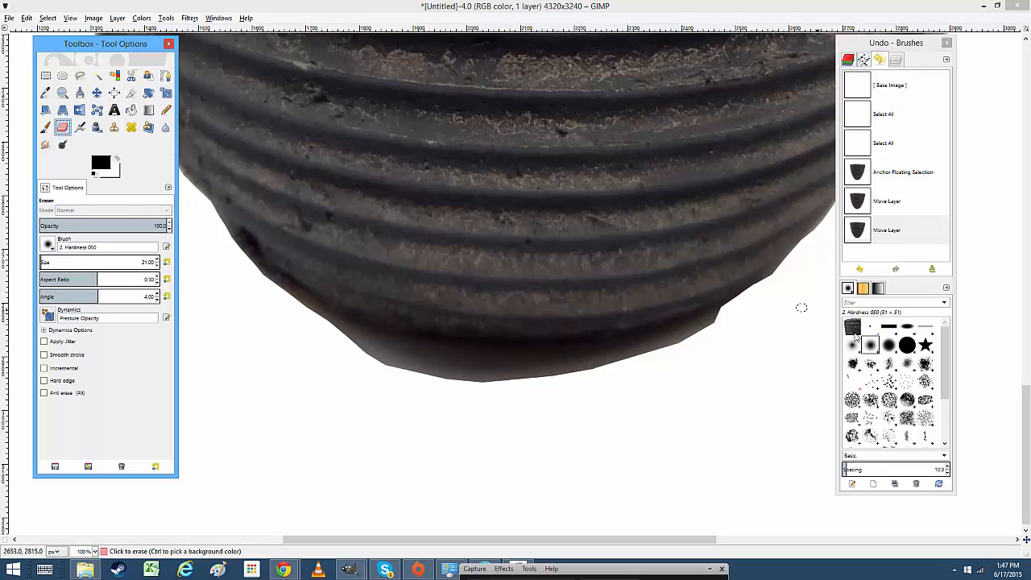
click(906, 350)
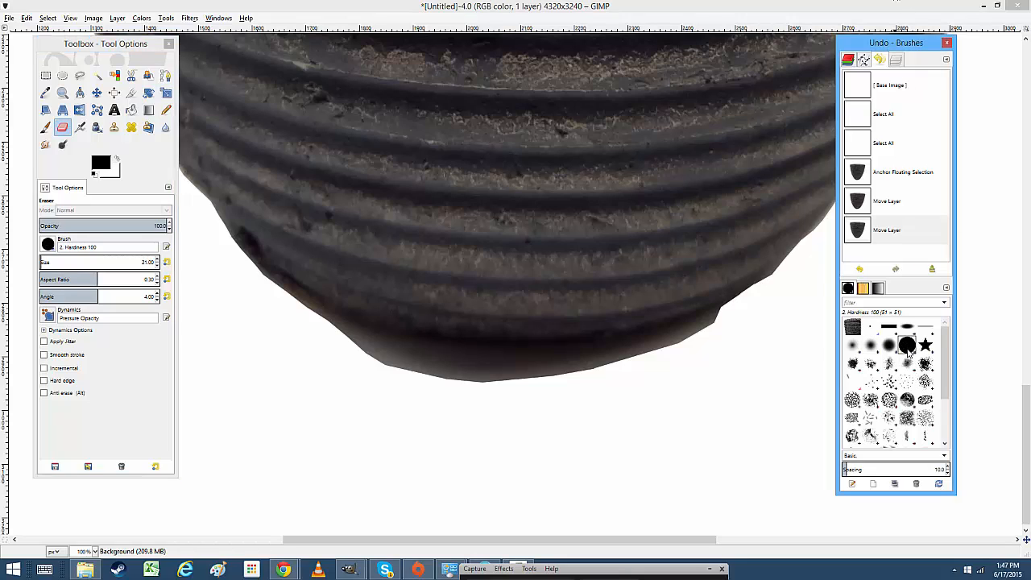
mouse_move(568, 375)
mouse_down()
mouse_move(622, 369)
mouse_move(610, 365)
mouse_move(659, 356)
mouse_move(667, 344)
mouse_move(615, 369)
mouse_move(653, 382)
mouse_up()
click(888, 345)
drag(498, 394, 512, 384)
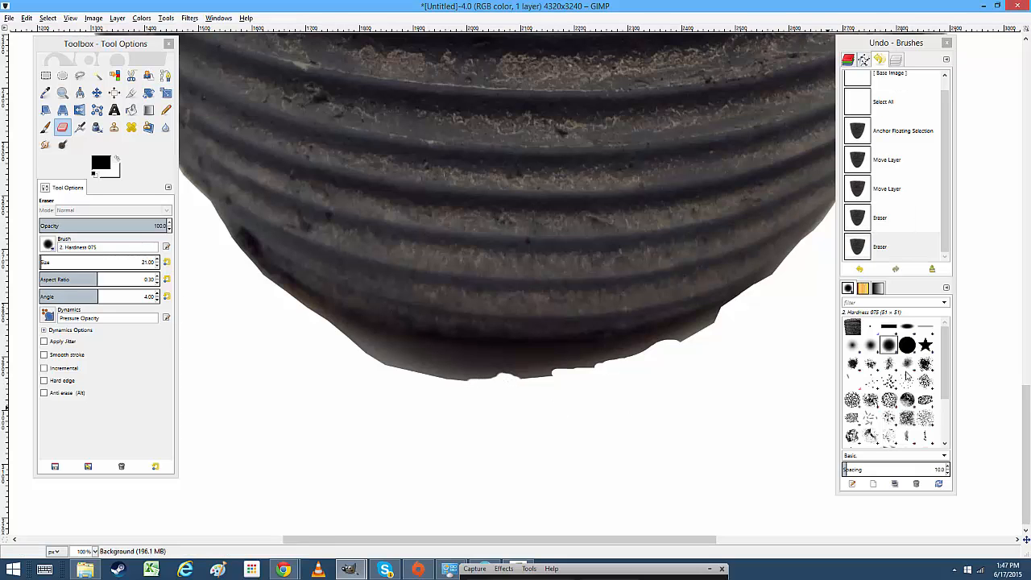
Erase the dark fringe along the lower right edge of the base with the Hardness 100 brush
click(907, 345)
scroll(601, 408, up, 2)
scroll(600, 398, up, 2)
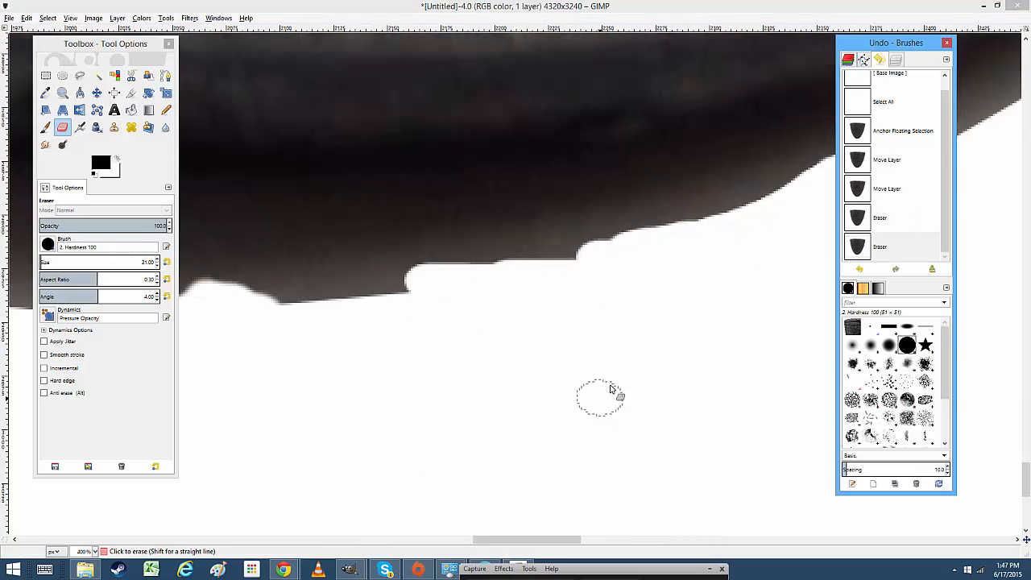
drag(721, 287, 446, 489)
drag(649, 372, 799, 252)
mouse_move(580, 384)
mouse_down()
mouse_move(571, 356)
mouse_move(626, 339)
mouse_move(771, 260)
mouse_move(701, 299)
mouse_move(357, 433)
mouse_up()
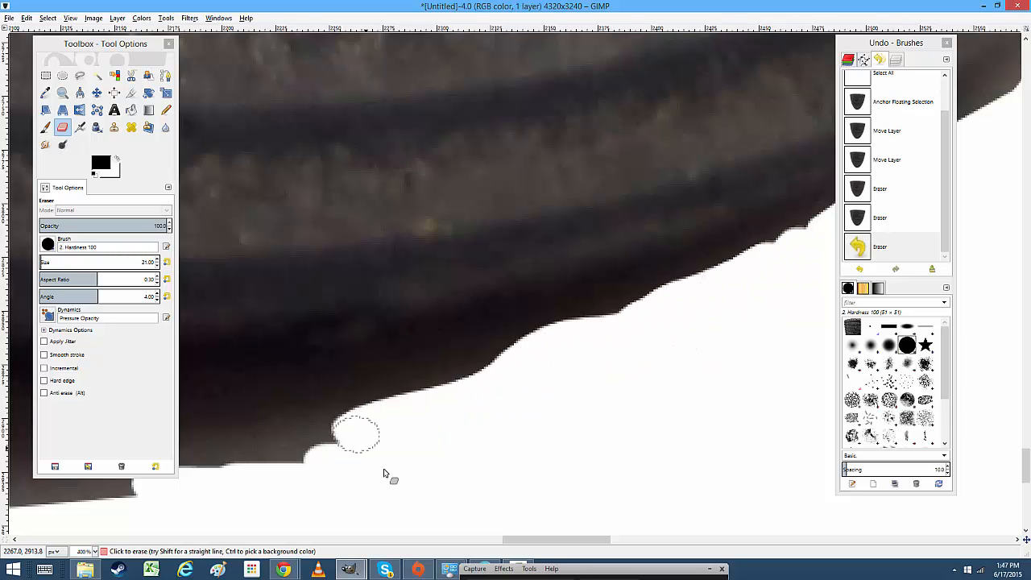
mouse_move(384, 475)
mouse_down()
mouse_move(527, 414)
mouse_move(733, 377)
mouse_move(423, 436)
mouse_up()
Continue erasing along the middle of the base's bottom edge, and undo the stray stroke across the pot's ribs
mouse_move(673, 378)
mouse_down()
mouse_move(338, 400)
mouse_move(369, 424)
mouse_move(271, 397)
mouse_up()
scroll(439, 447, left, 3)
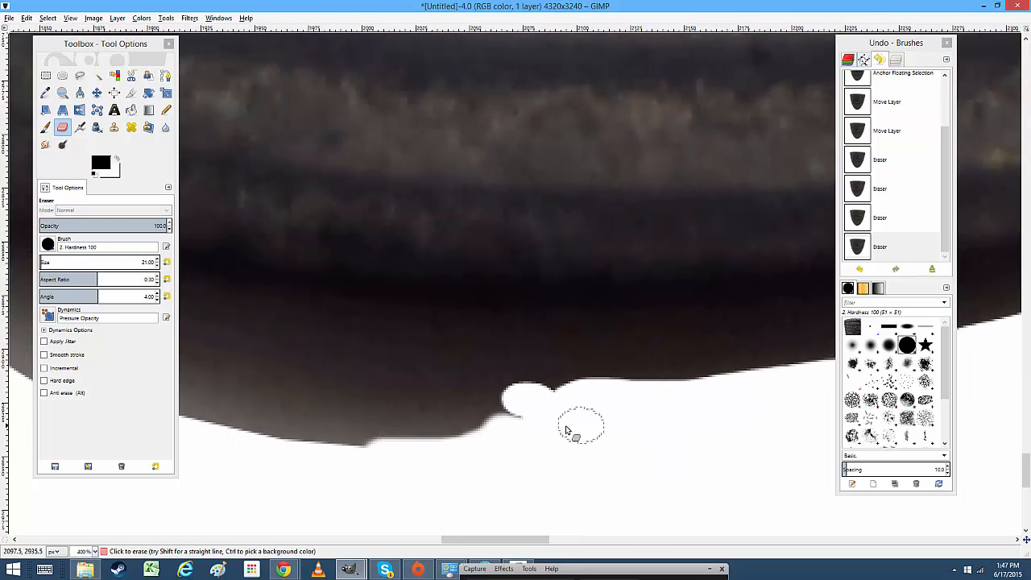
mouse_move(318, 366)
mouse_down()
mouse_move(425, 414)
mouse_move(614, 435)
mouse_up()
scroll(697, 390, up, 2)
scroll(698, 389, right, 4)
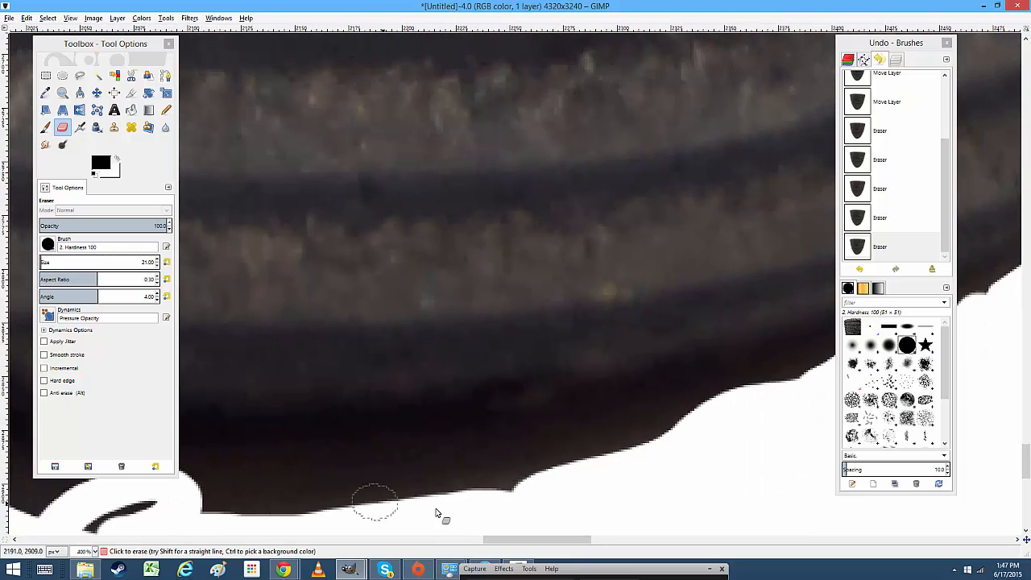
mouse_move(445, 506)
mouse_down()
mouse_move(553, 323)
mouse_move(574, 319)
mouse_up()
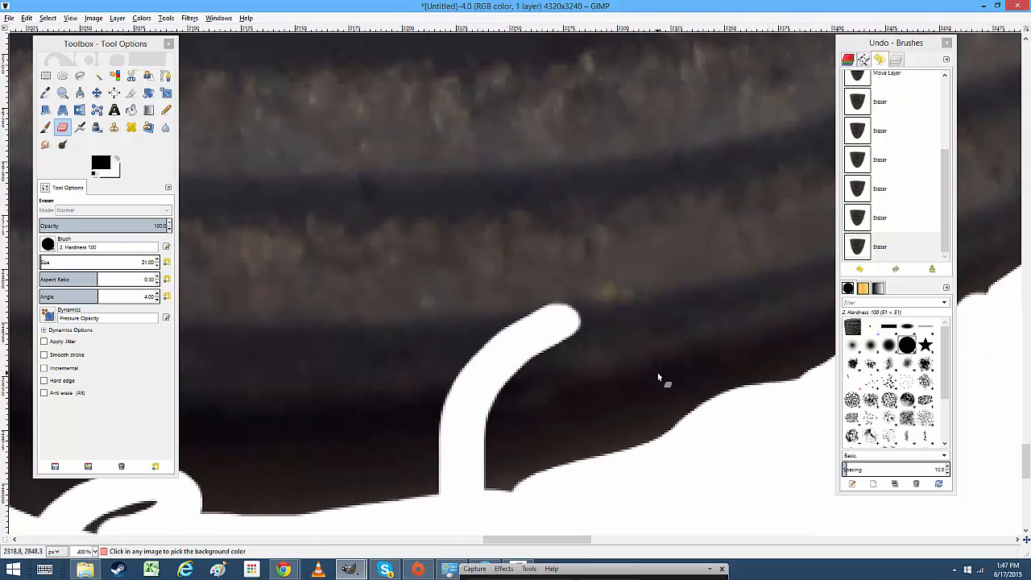
key(ctrl+z)
Erase the fringe along the lower left edge of the base, working up the pot's side
scroll(668, 333, down, 2)
scroll(668, 332, left, 4)
scroll(668, 332, down, 3)
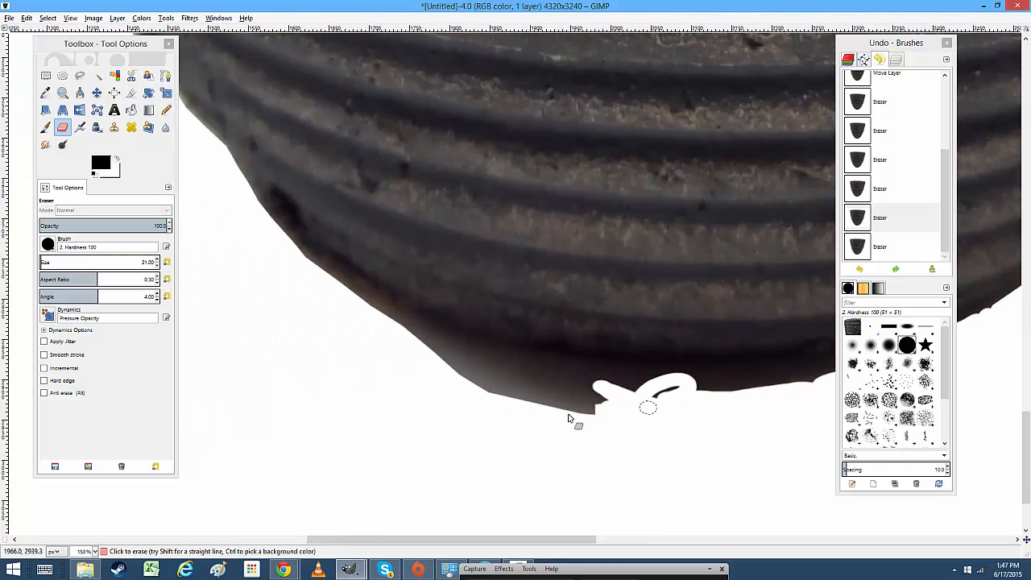
drag(567, 418, 449, 391)
scroll(354, 354, up, 4)
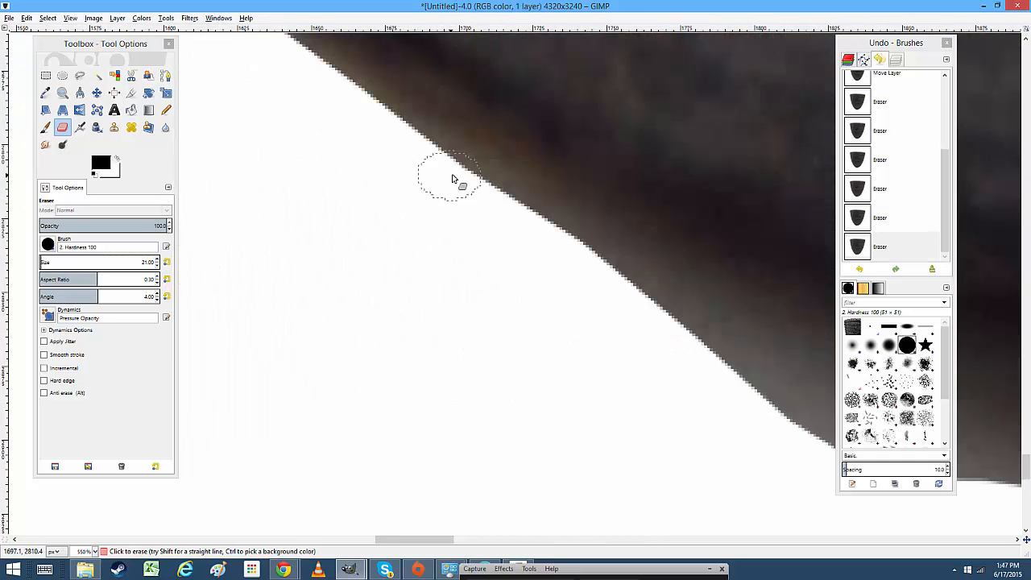
mouse_move(453, 179)
mouse_down()
mouse_move(472, 152)
mouse_move(373, 95)
mouse_up()
scroll(505, 455, up, 5)
scroll(506, 455, left, 3)
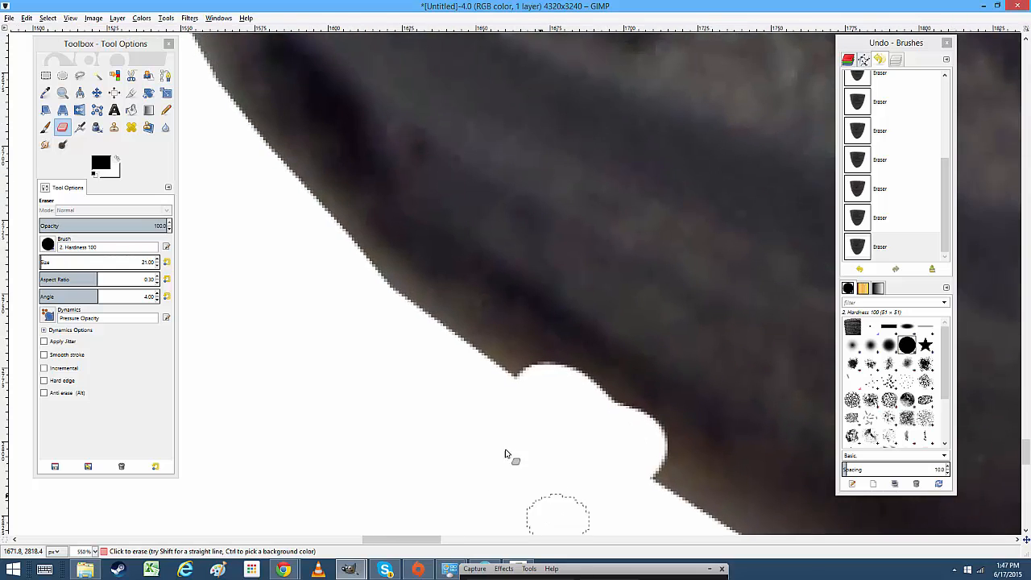
drag(515, 372, 318, 229)
Erase the pot's left edge beside the dark spot near the base, and undo the last eraser stroke
scroll(568, 453, down, 3)
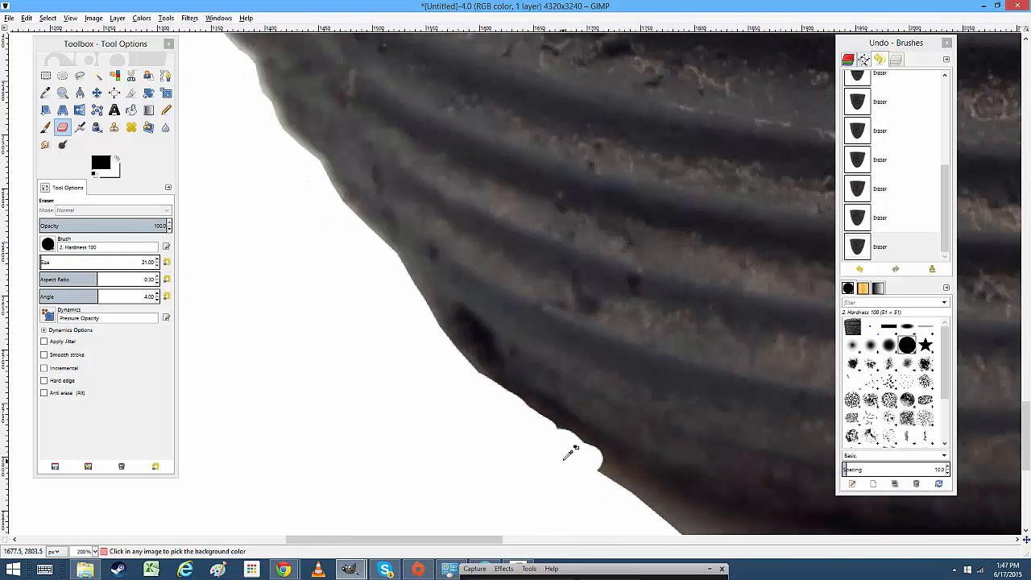
scroll(568, 453, down, 2)
scroll(460, 442, up, 4)
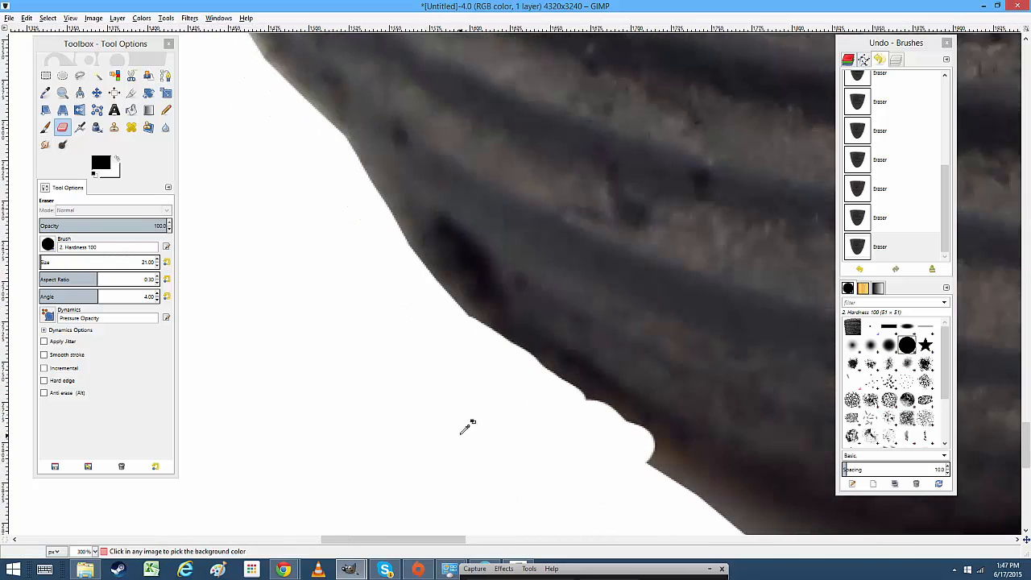
drag(466, 284, 409, 225)
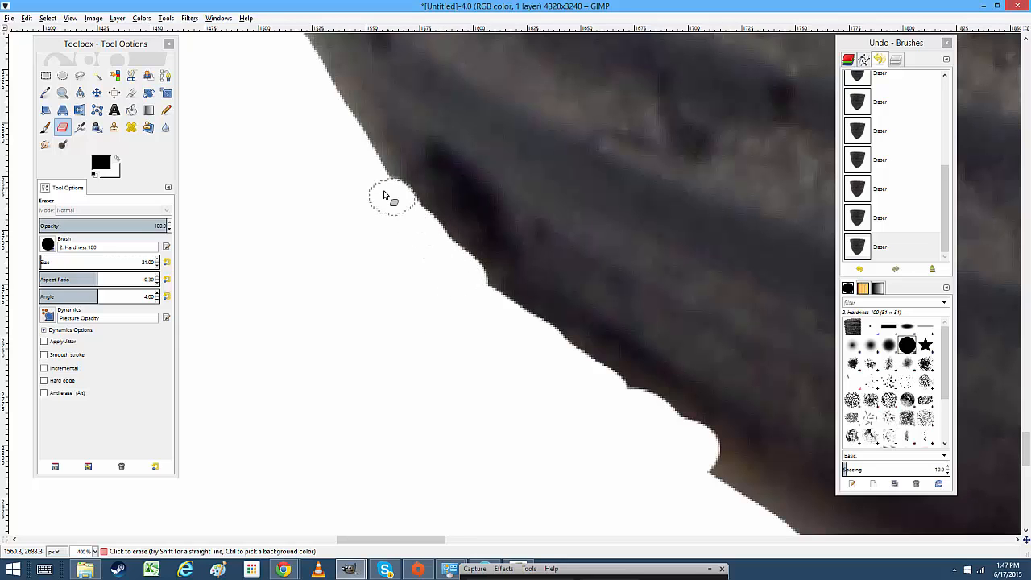
drag(444, 271, 491, 294)
scroll(488, 354, down, 4)
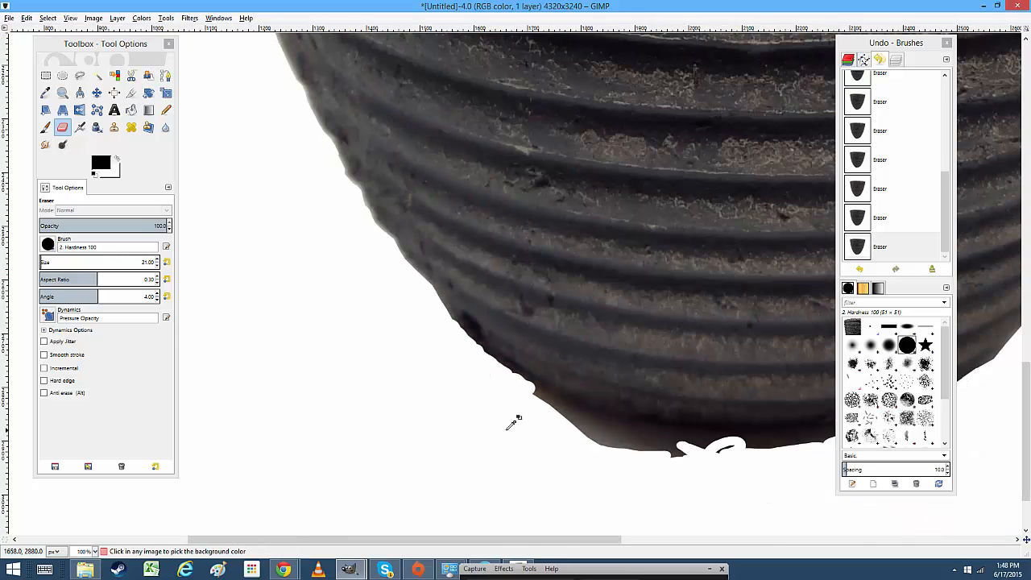
mouse_move(530, 438)
mouse_down()
mouse_move(404, 427)
mouse_move(507, 463)
mouse_up()
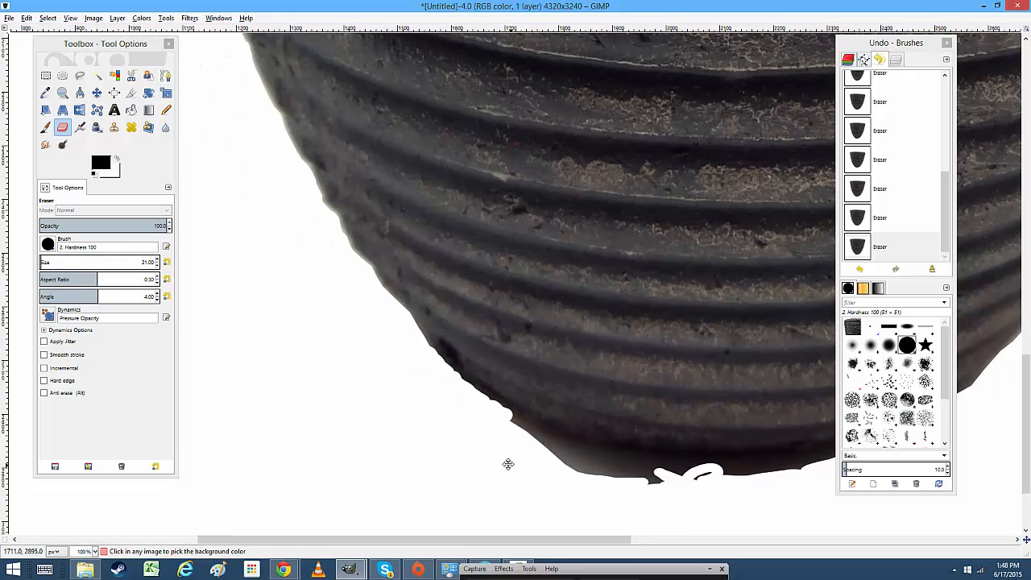
key(ctrl+z)
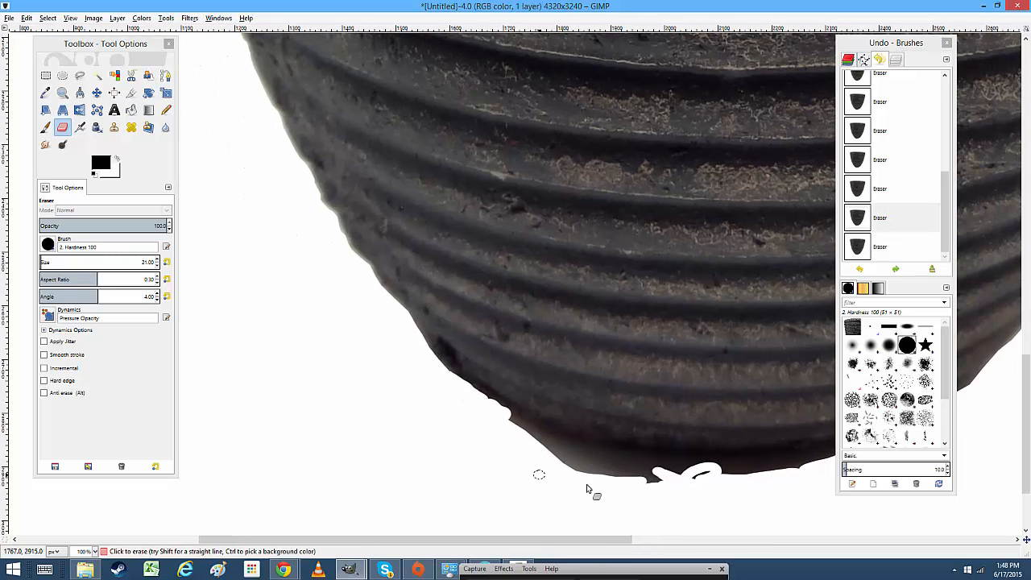
Erase the leftover dark fringe beneath the left half of the base with the small eraser
scroll(448, 430, up, 2)
scroll(444, 435, up, 1)
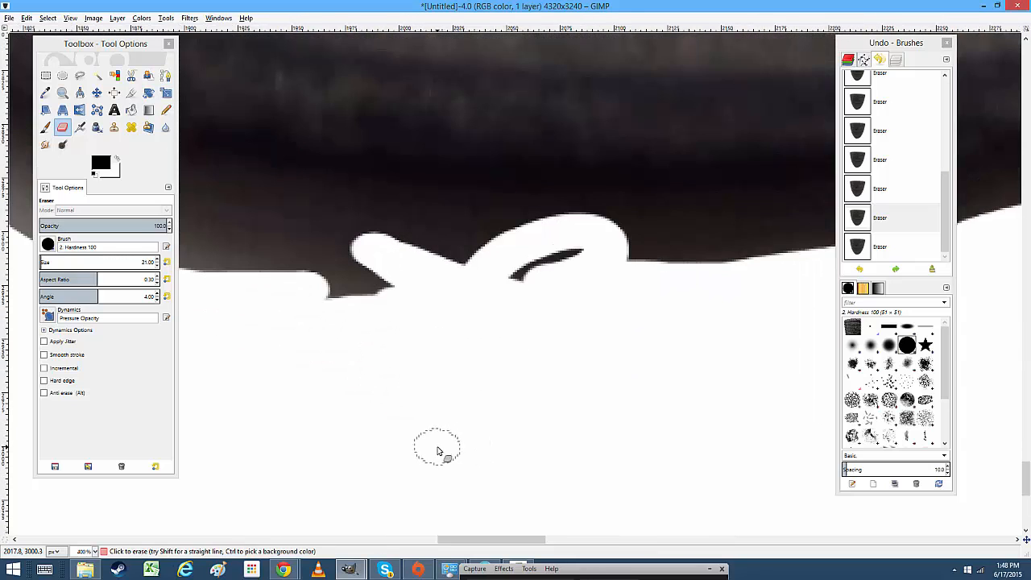
scroll(499, 382, up, 1)
mouse_move(510, 360)
mouse_down()
mouse_move(481, 339)
mouse_move(539, 334)
mouse_move(498, 310)
mouse_move(430, 364)
mouse_move(419, 355)
mouse_move(441, 310)
mouse_move(381, 349)
mouse_move(389, 339)
mouse_move(325, 360)
mouse_move(383, 302)
mouse_move(356, 382)
mouse_move(288, 355)
mouse_move(282, 319)
mouse_move(366, 292)
mouse_move(304, 285)
mouse_move(272, 318)
mouse_up()
drag(263, 357, 250, 345)
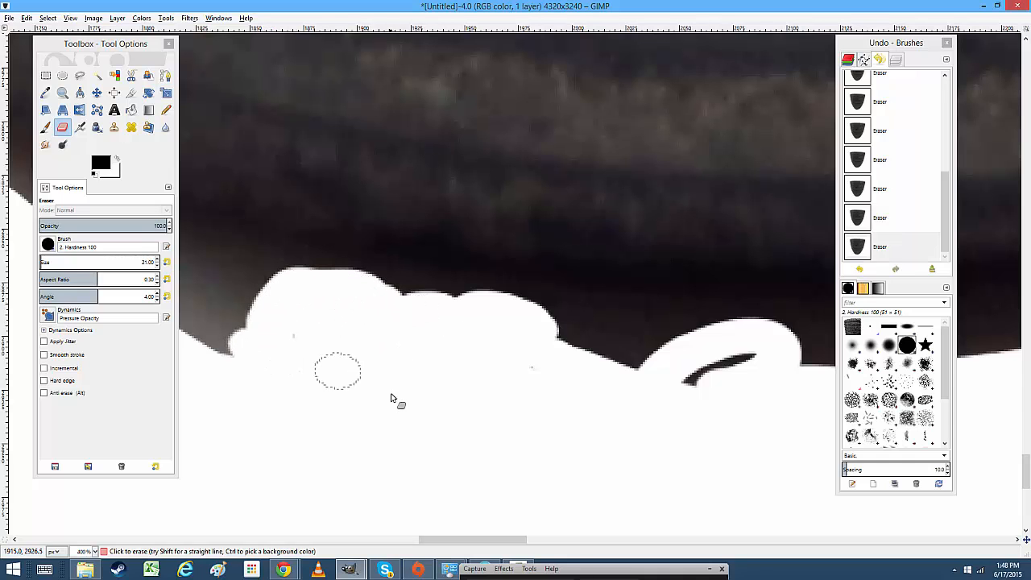
drag(391, 394, 695, 472)
mouse_move(529, 421)
mouse_down()
mouse_move(427, 372)
mouse_move(374, 383)
mouse_up()
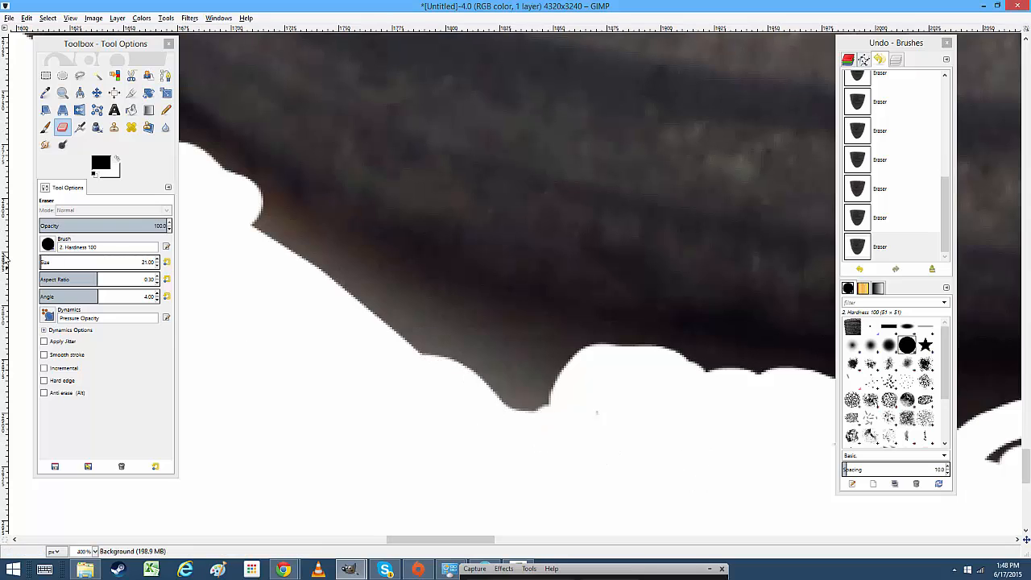
Set the eraser size to about 150 and smooth off the remaining fringe along the lower left of the base
click(60, 264)
drag(132, 264, 54, 262)
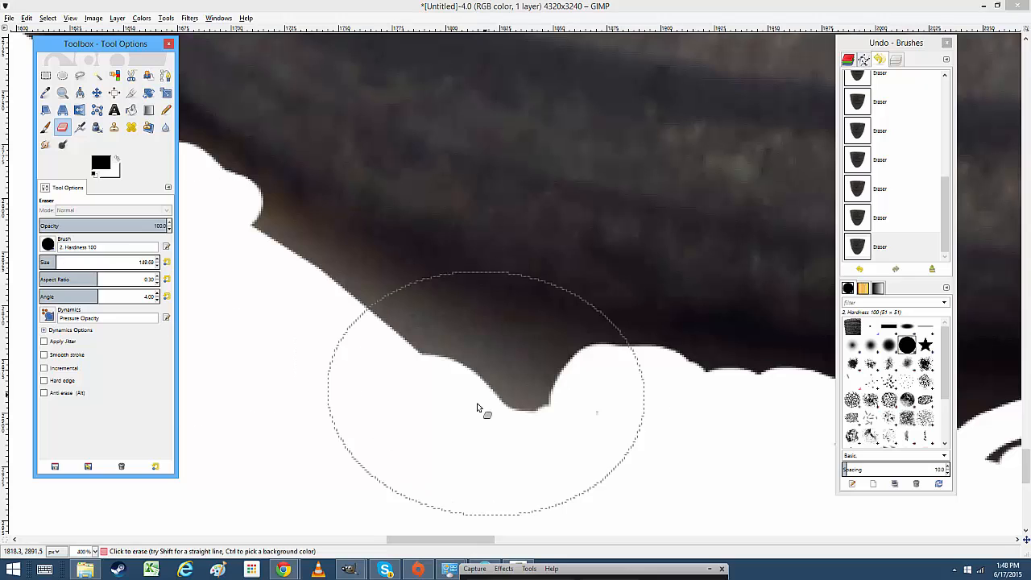
mouse_move(430, 454)
mouse_down()
mouse_move(432, 433)
mouse_move(450, 423)
mouse_move(381, 416)
mouse_move(299, 357)
mouse_move(240, 332)
mouse_up()
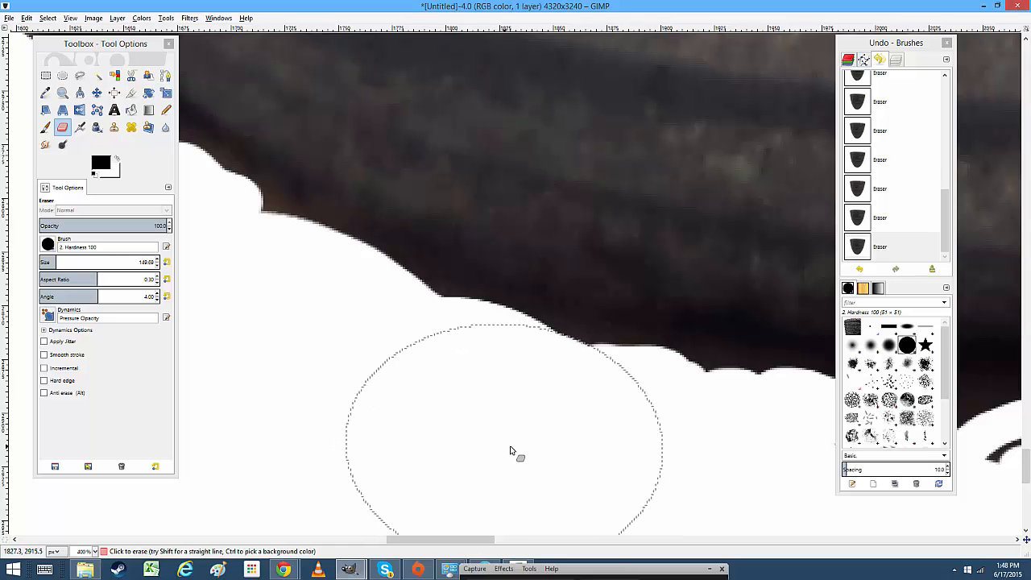
drag(475, 430, 647, 475)
mouse_move(631, 498)
mouse_down()
mouse_move(559, 471)
mouse_move(241, 441)
mouse_up()
mouse_move(422, 446)
mouse_down()
mouse_move(461, 440)
mouse_move(418, 436)
mouse_move(414, 426)
mouse_move(647, 439)
mouse_move(625, 460)
mouse_move(349, 472)
mouse_up()
Erase the remaining fringe along the bottom and lower right of the base with the large eraser
mouse_move(488, 467)
mouse_down()
mouse_move(667, 457)
mouse_move(619, 468)
mouse_move(375, 462)
mouse_move(521, 467)
mouse_move(618, 447)
mouse_move(699, 411)
mouse_move(505, 496)
mouse_move(526, 495)
mouse_move(574, 485)
mouse_move(705, 426)
mouse_up()
scroll(621, 472, right, 5)
mouse_move(706, 426)
mouse_down()
mouse_move(480, 543)
mouse_move(583, 500)
mouse_move(567, 498)
mouse_move(594, 493)
mouse_move(670, 426)
mouse_move(736, 410)
mouse_up()
scroll(736, 373, down, 4)
scroll(734, 385, down, 4)
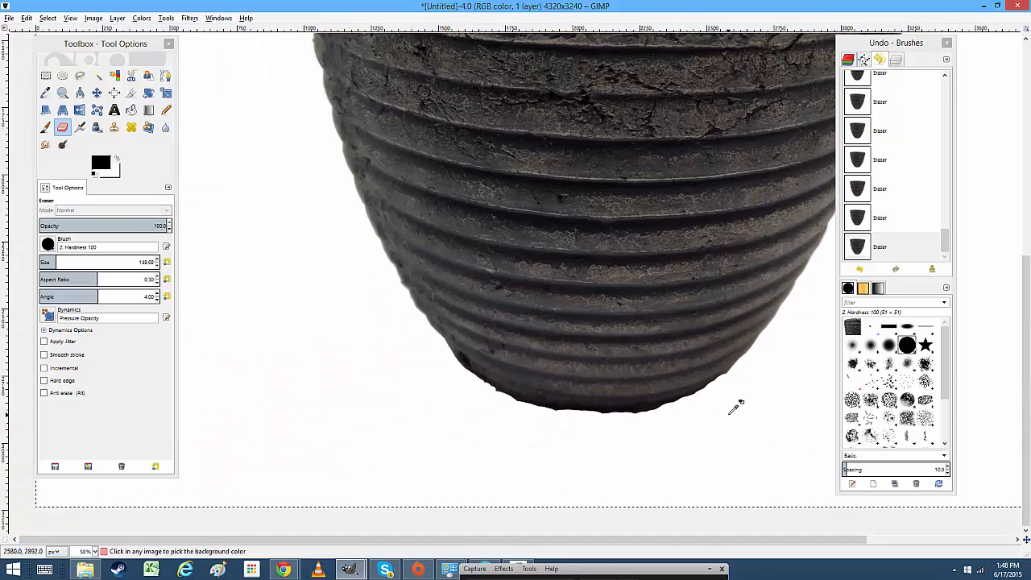
Smooth the jagged bumps along the lower right edge of the pot with the large eraser
scroll(564, 457, up, 4)
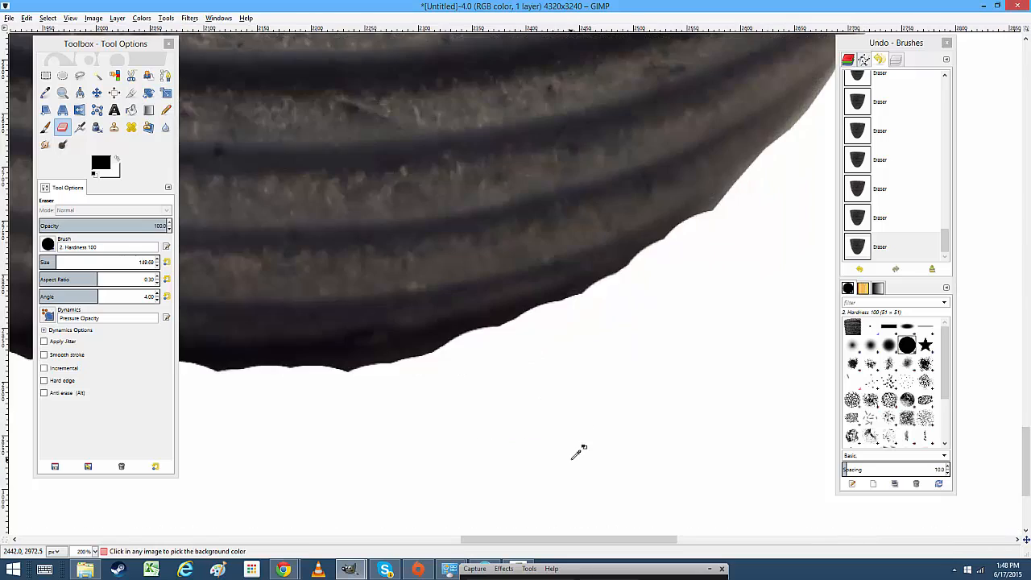
scroll(701, 318, up, 2)
drag(682, 332, 446, 396)
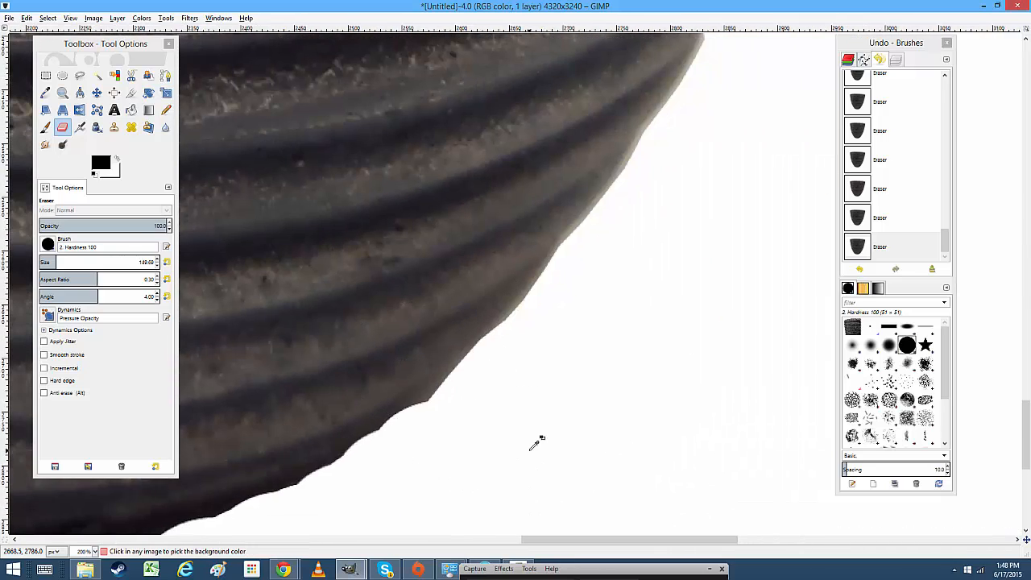
scroll(533, 440, up, 2)
drag(523, 406, 727, 524)
scroll(734, 490, up, 1)
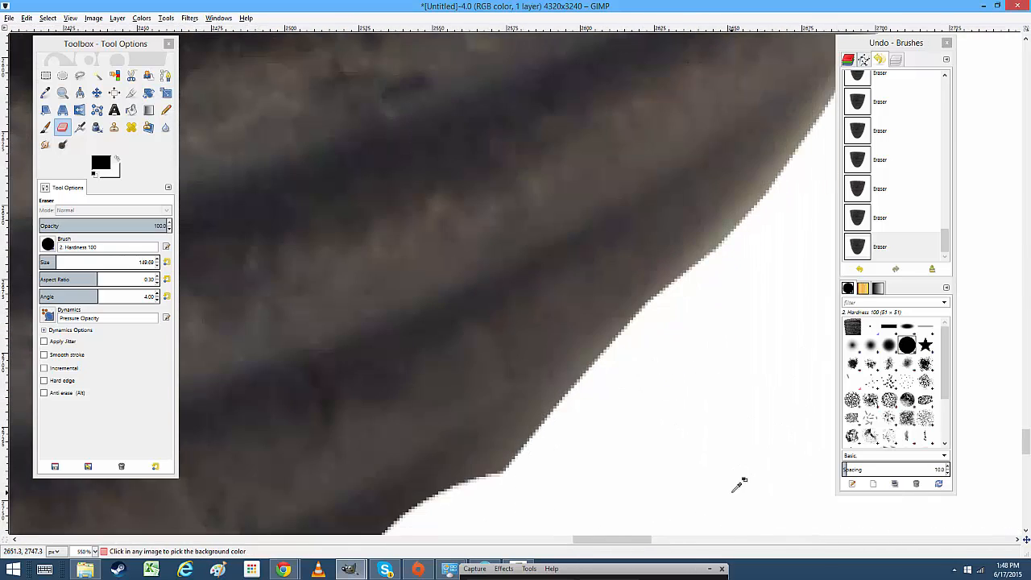
mouse_move(706, 486)
mouse_down()
mouse_move(725, 354)
mouse_move(723, 309)
mouse_up()
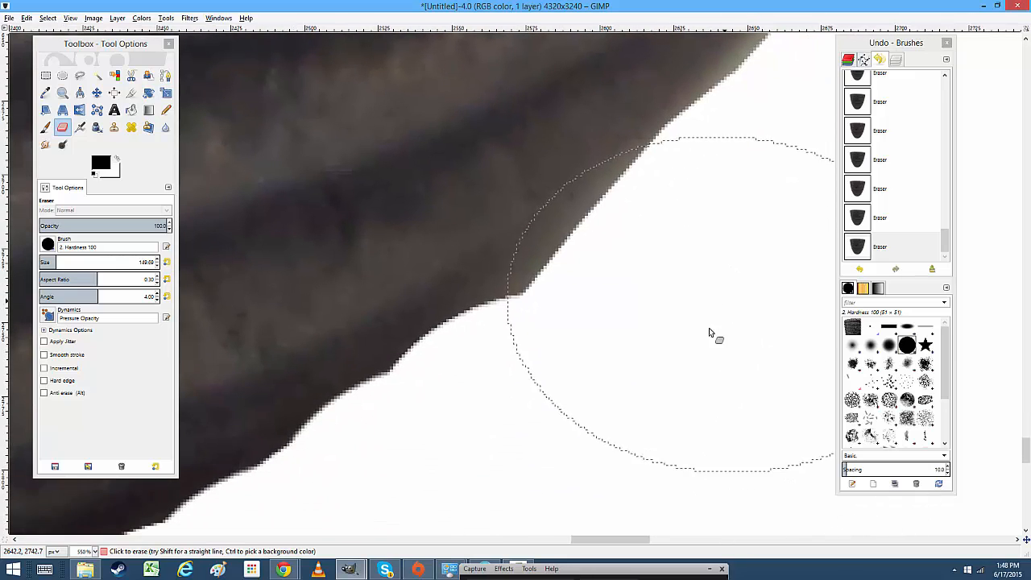
click(675, 399)
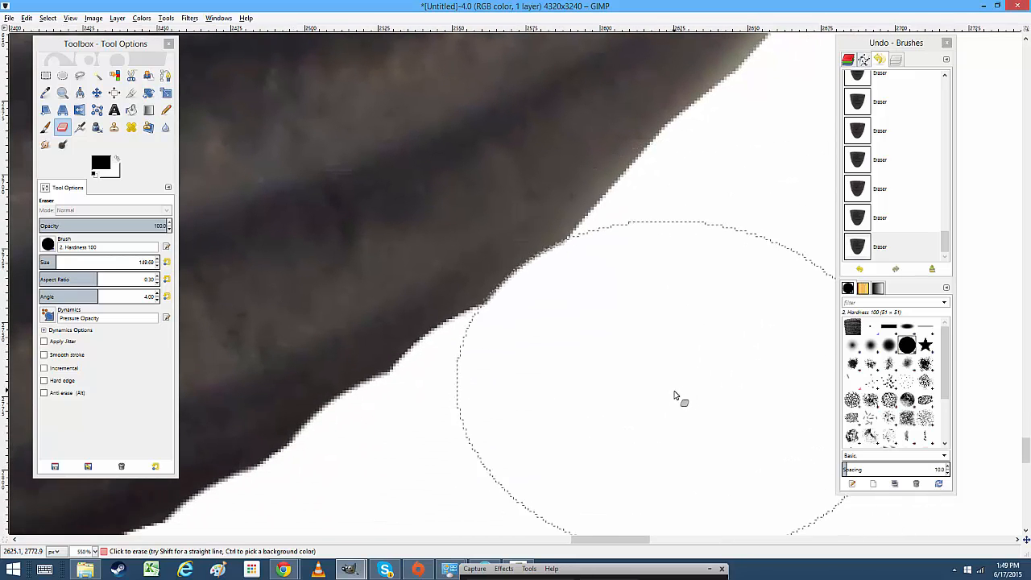
scroll(684, 362, up, 4)
scroll(669, 394, right, 4)
scroll(665, 401, down, 3)
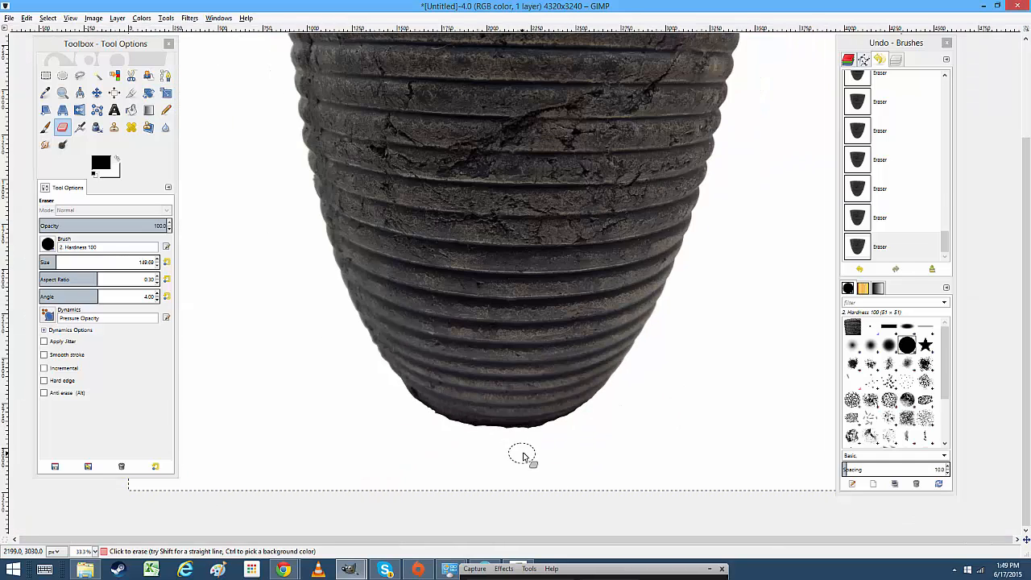
Erase the small bump and dark fringe on the base edge just right of its lowest point
scroll(522, 456, up, 5)
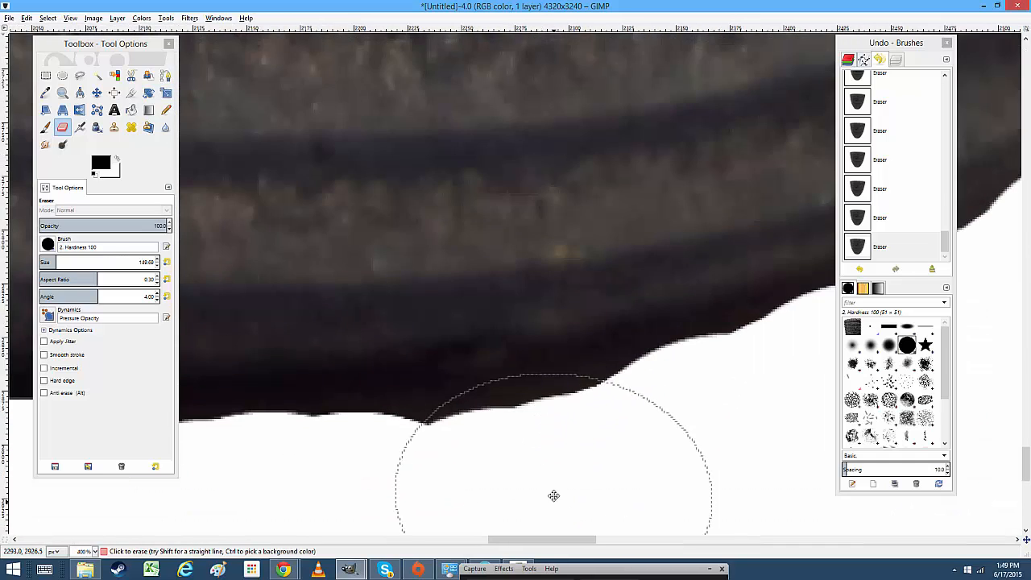
scroll(633, 432, down, 3)
scroll(591, 341, up, 3)
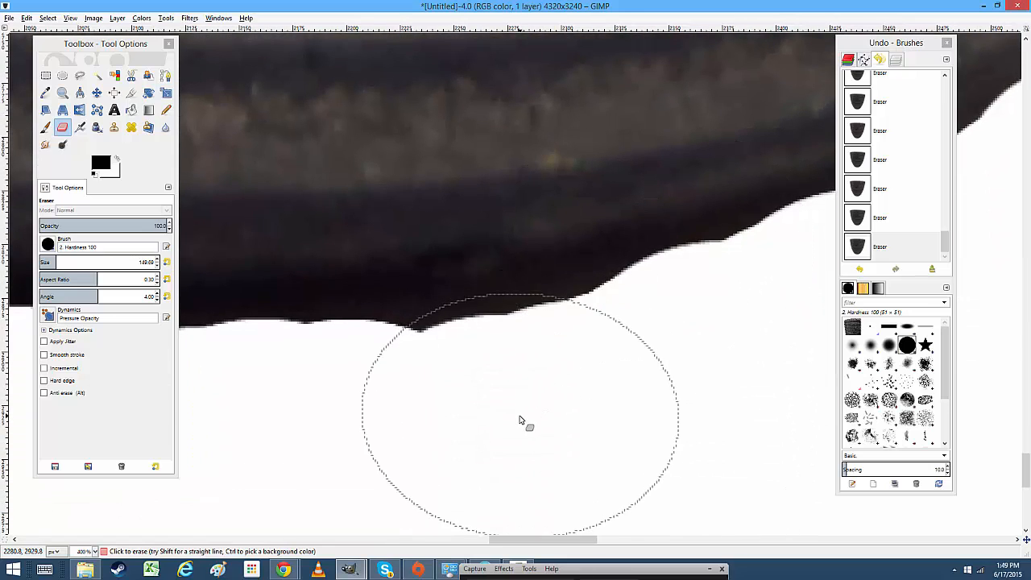
mouse_move(520, 419)
mouse_down()
mouse_move(469, 424)
mouse_move(589, 410)
mouse_move(624, 392)
mouse_up()
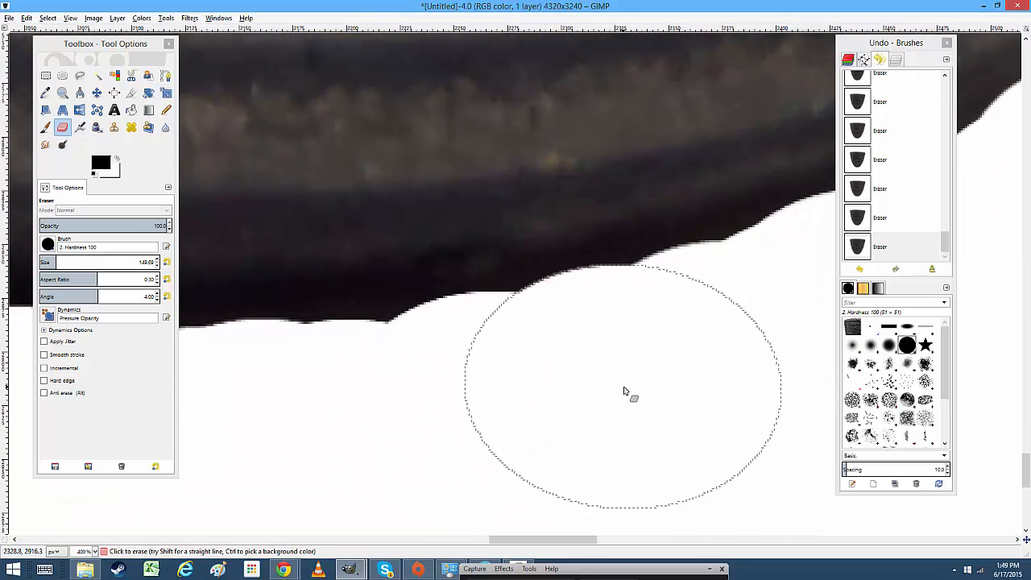
scroll(515, 378, up, 3)
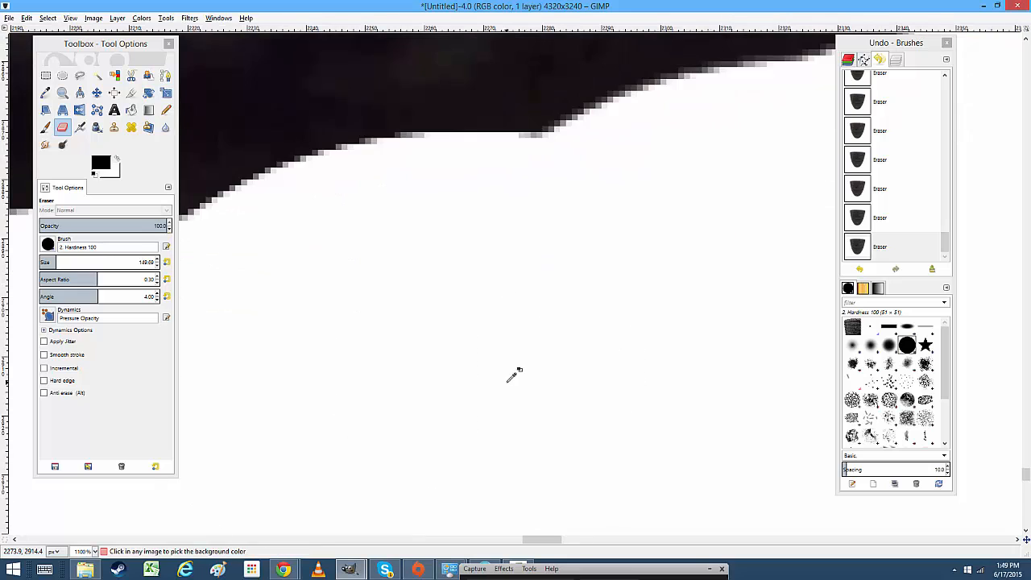
scroll(571, 225, up, 5)
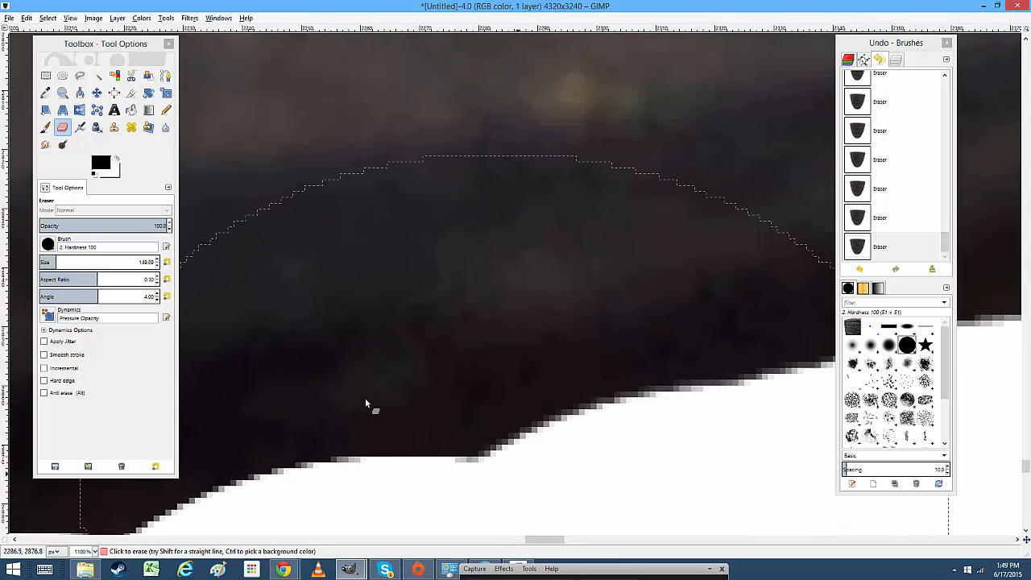
Set the eraser size to 61.40 and opacity to 6.7, and undo the trial strokes made with it on the pot
click(45, 263)
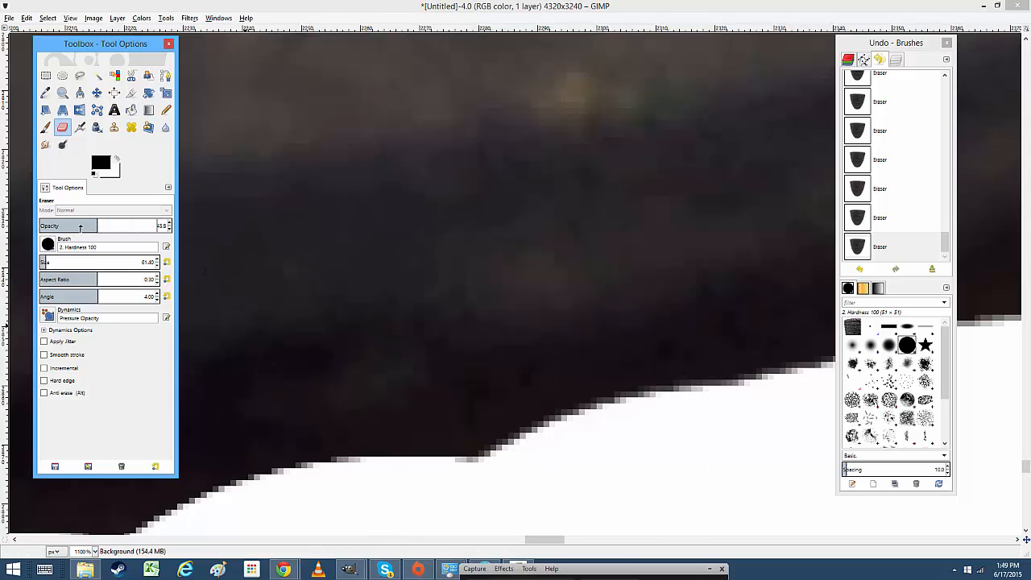
mouse_move(405, 292)
mouse_down()
mouse_move(550, 245)
mouse_move(550, 212)
mouse_move(530, 188)
mouse_move(419, 194)
mouse_move(504, 267)
mouse_up()
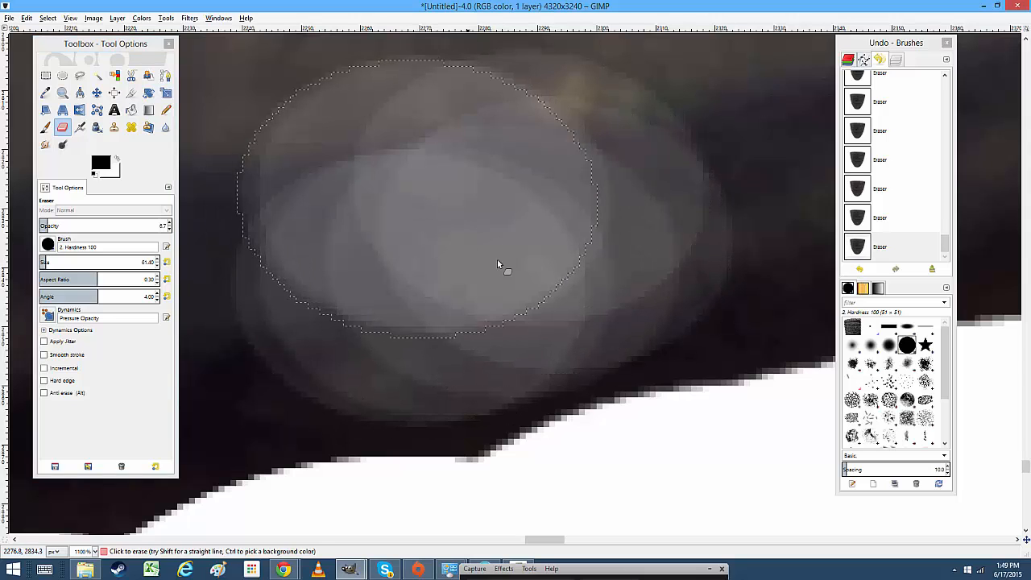
key(ctrl+z)
key(ctrl+z)
key(ctrl+z)
key(ctrl+z)
key(ctrl+z)
key(ctrl+z)
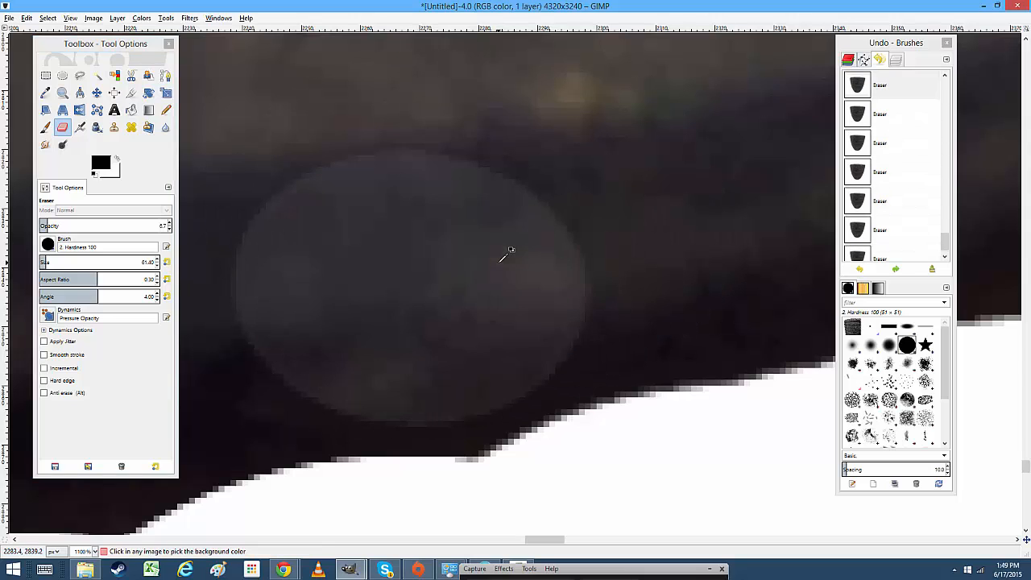
Soften the step in the base's bottom edge with the faint eraser, and raise the eraser opacity to 77.3
scroll(509, 379, down, 4)
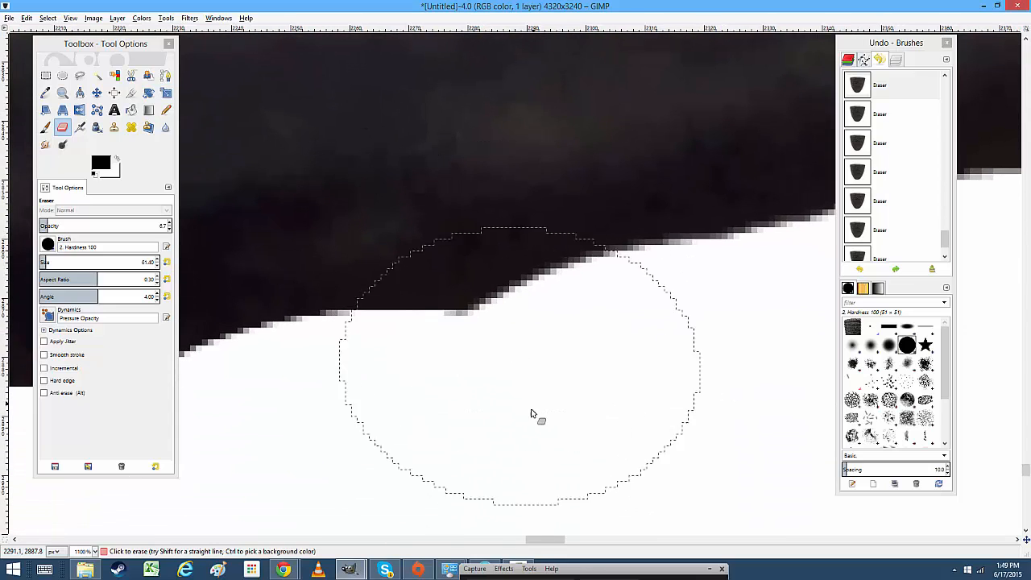
click(525, 442)
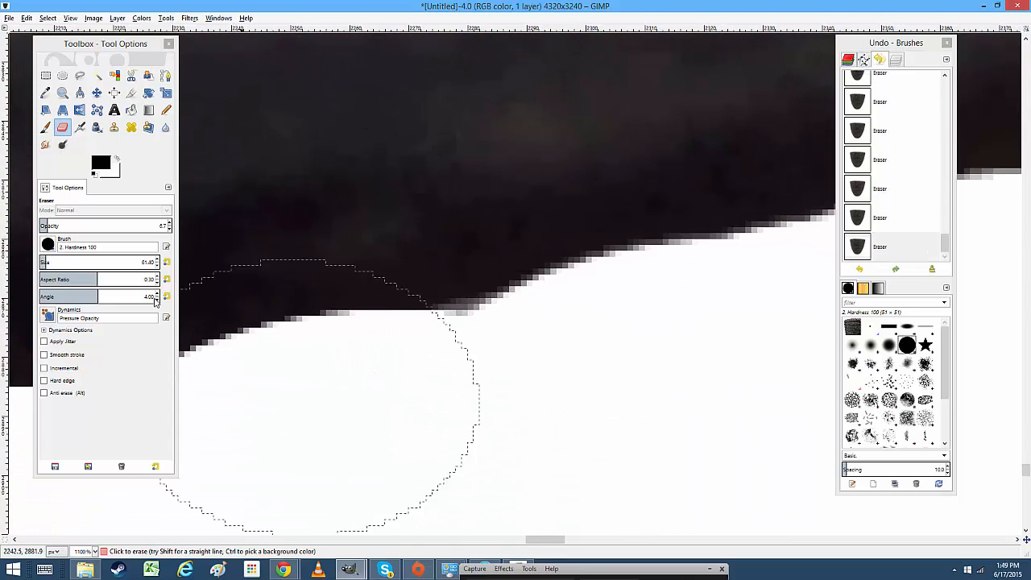
drag(59, 229, 144, 229)
drag(166, 228, 137, 227)
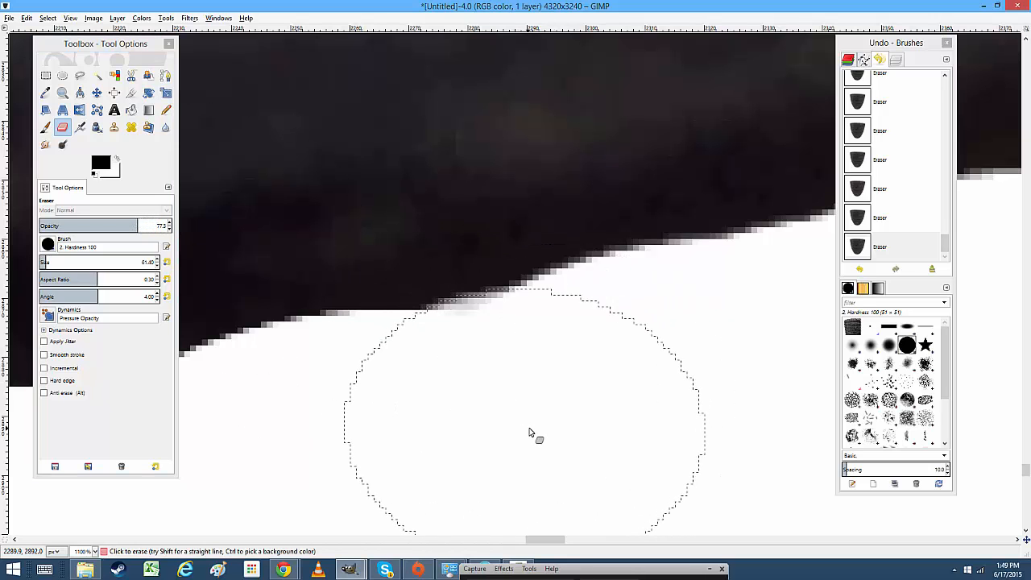
Smooth the uneven steps along the lower right base edge with the 77.3 opacity eraser
scroll(493, 433, down, 2)
scroll(426, 476, up, 2)
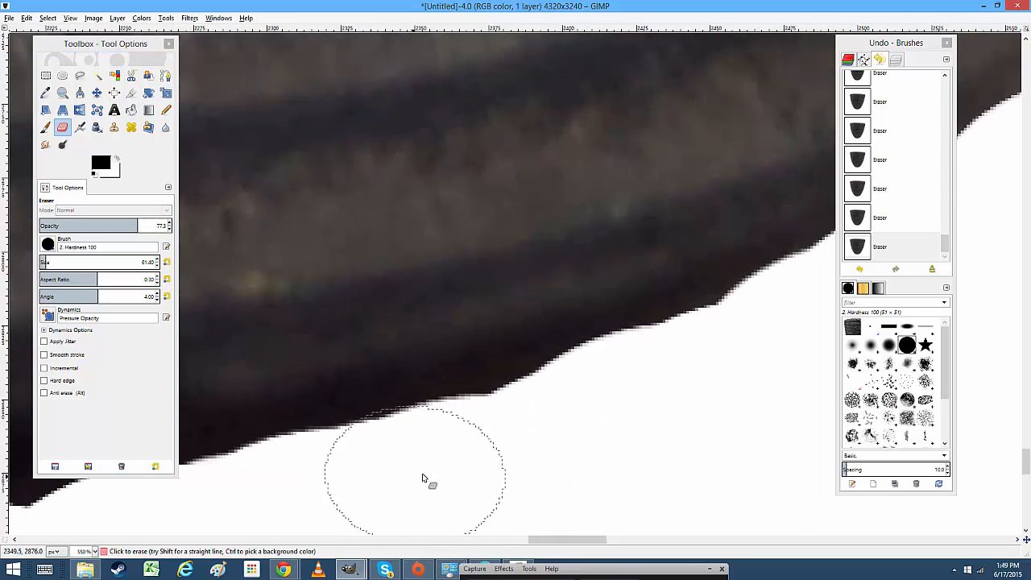
click(563, 444)
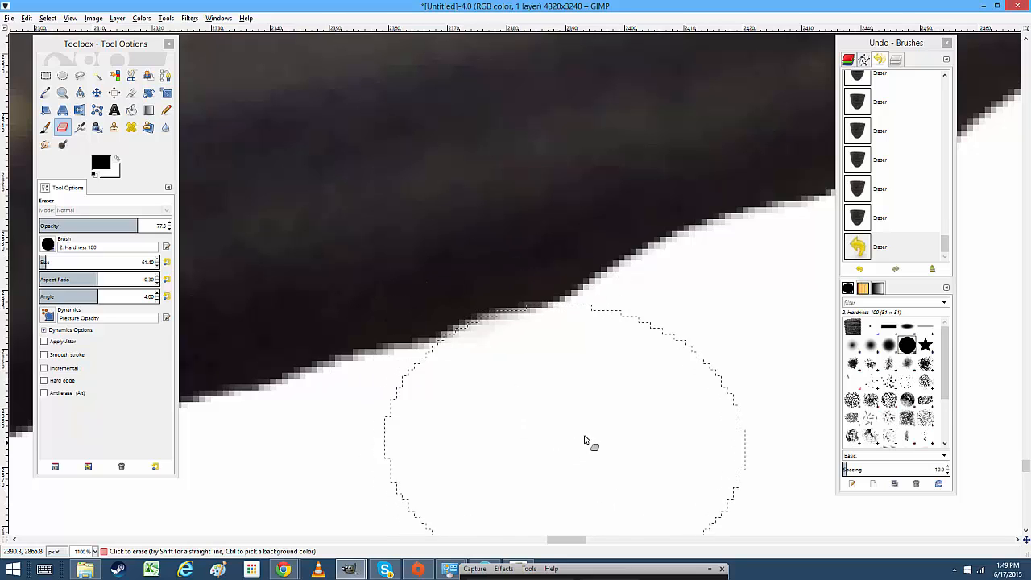
drag(724, 370, 485, 492)
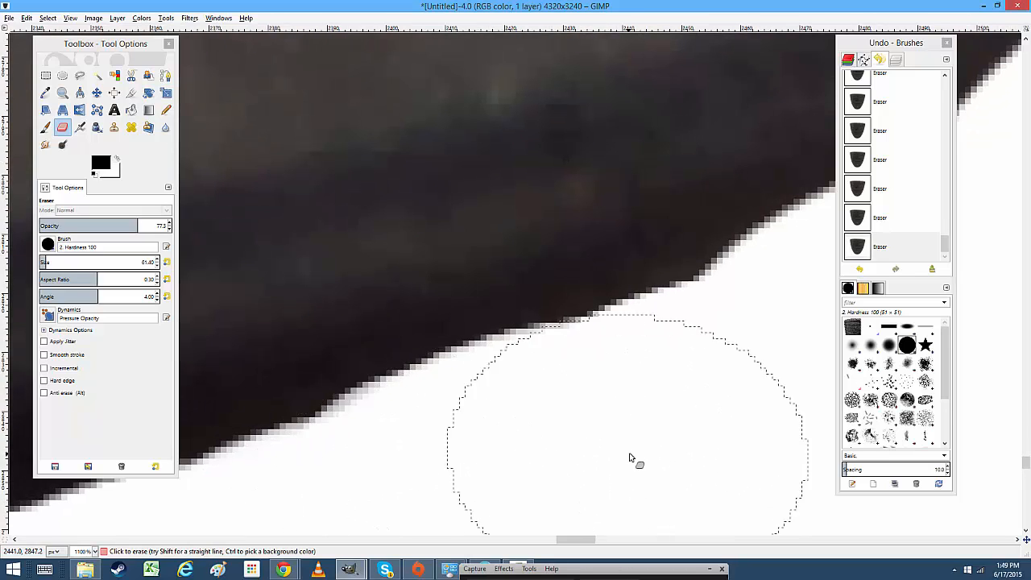
click(712, 416)
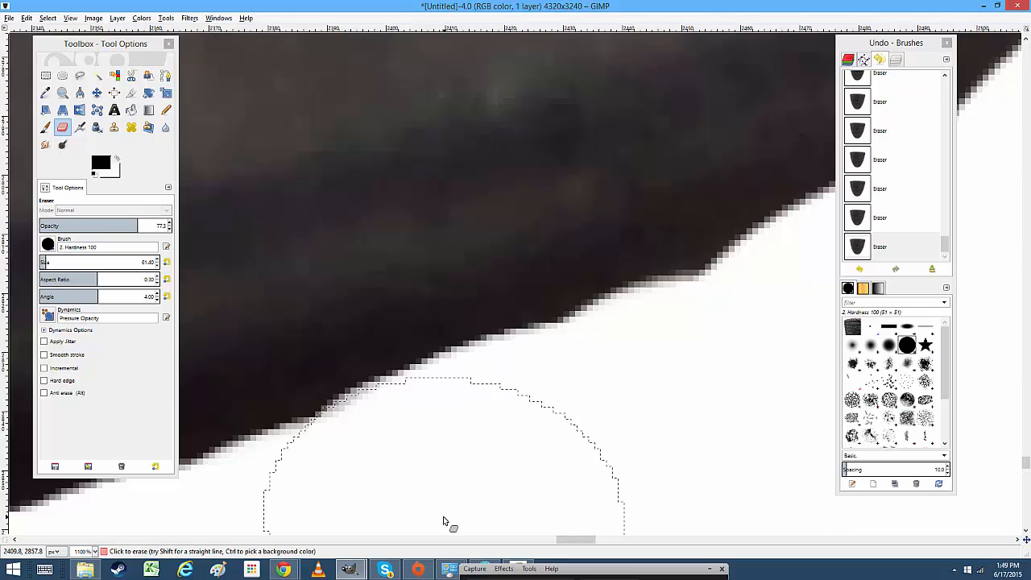
drag(444, 523, 704, 357)
Erase the remaining fringe from the lower right base edge back toward the pot's lowest point
mouse_move(374, 422)
mouse_down()
mouse_move(587, 370)
mouse_move(599, 352)
mouse_up()
click(553, 385)
click(437, 417)
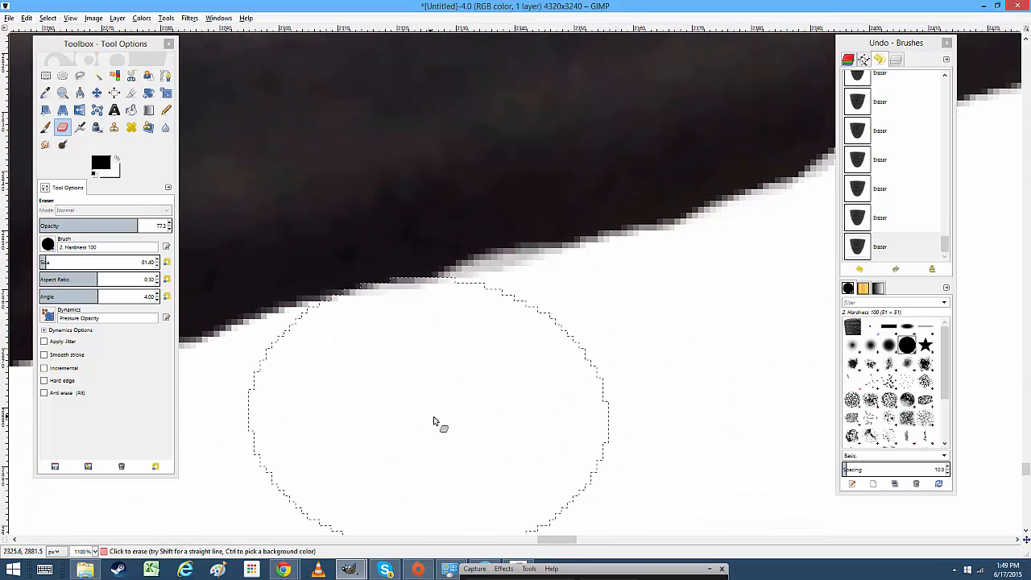
drag(455, 419, 741, 347)
click(534, 384)
scroll(455, 397, down, 5)
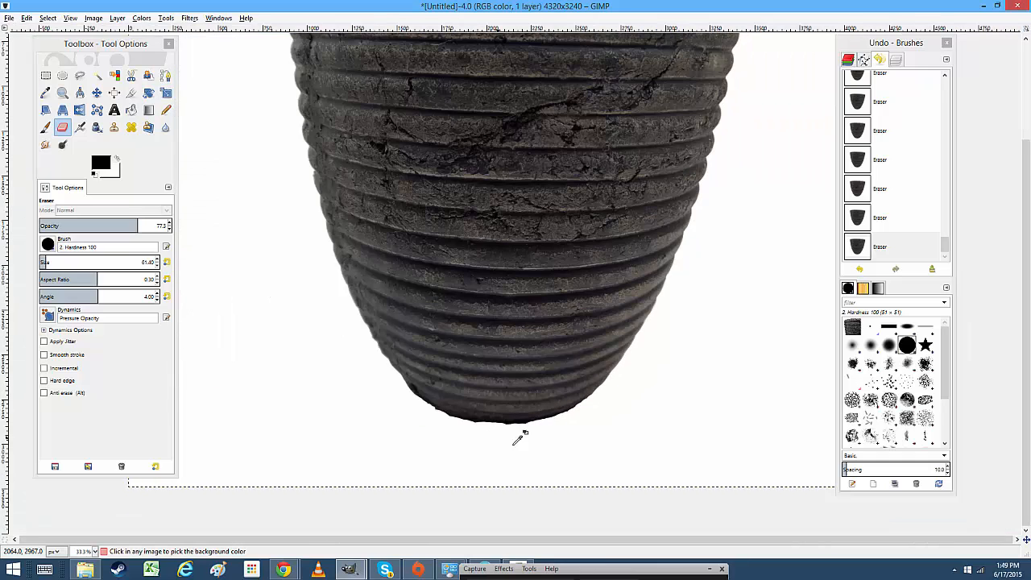
Erase the small bumps along the underside of the base, from the bottom centre toward the left
scroll(529, 421, up, 4)
scroll(529, 421, up, 2)
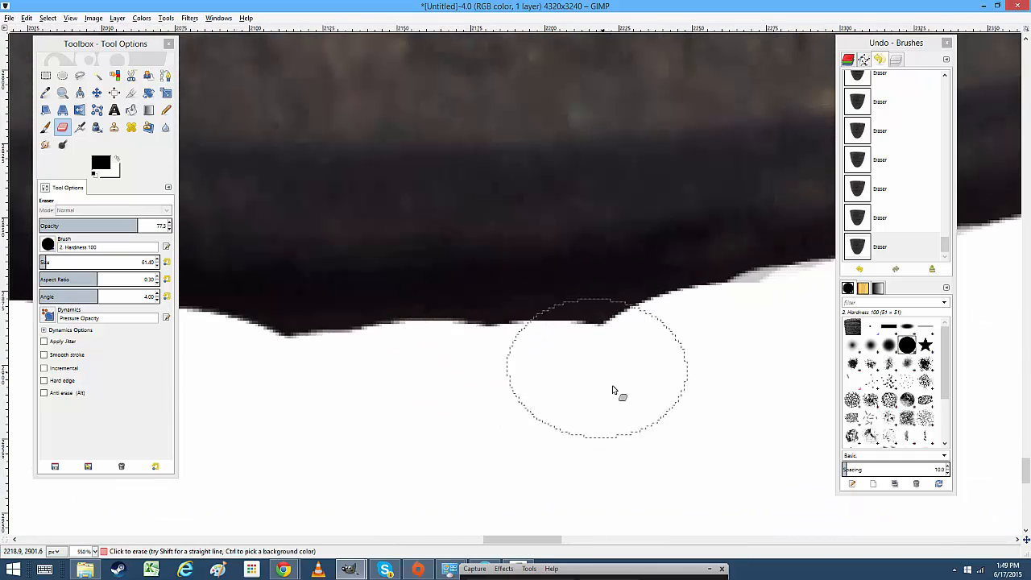
drag(540, 388, 304, 391)
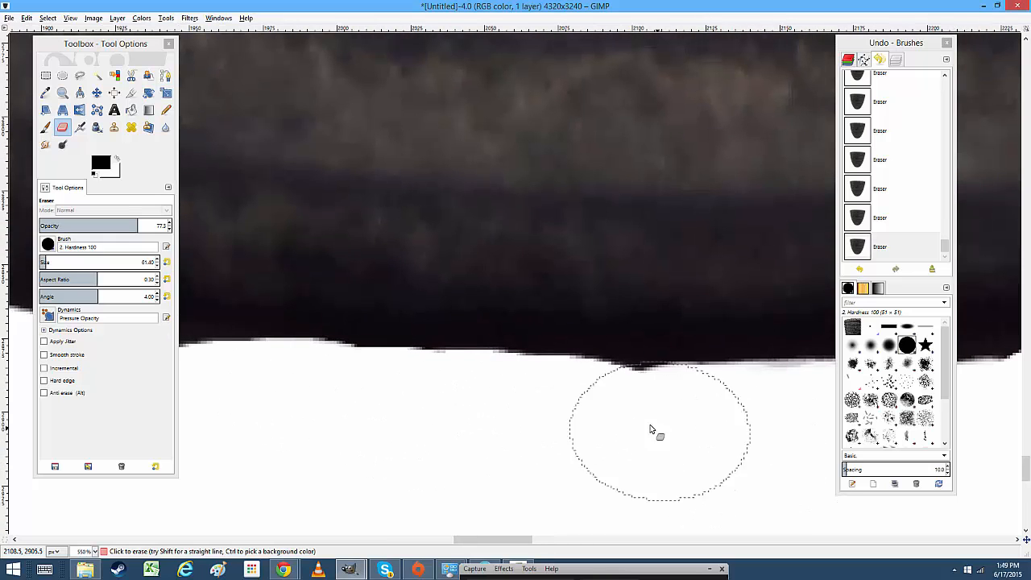
mouse_move(656, 431)
mouse_down()
mouse_move(369, 401)
mouse_move(270, 409)
mouse_up()
drag(271, 409, 633, 419)
mouse_move(555, 412)
mouse_down()
mouse_move(397, 393)
mouse_move(347, 377)
mouse_move(541, 409)
mouse_up()
scroll(567, 397, down, 9)
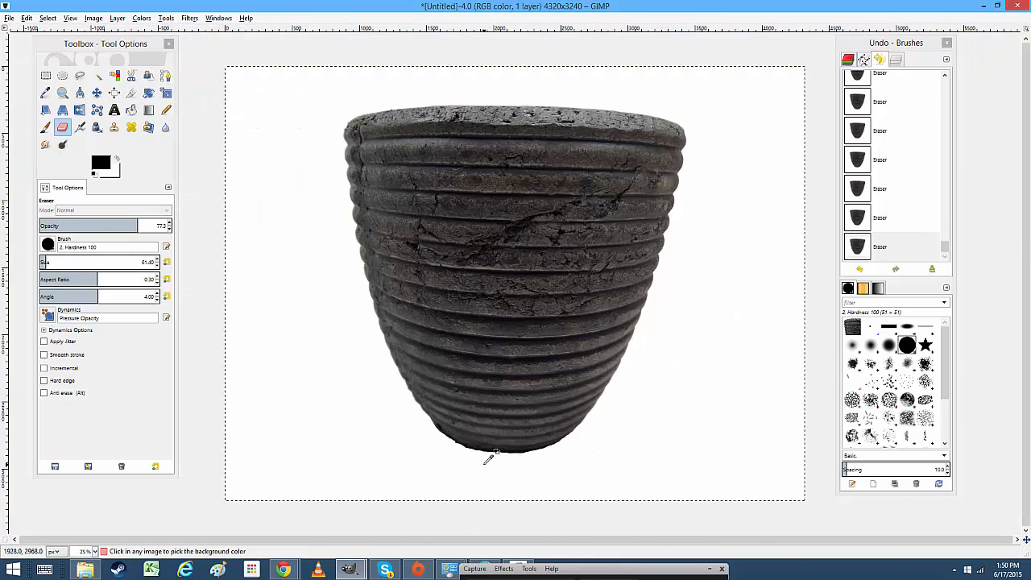
Smooth the lower left base edge beneath the dark spot, and undo the last eraser stroke
ctrl+scroll(488, 456, up, 9)
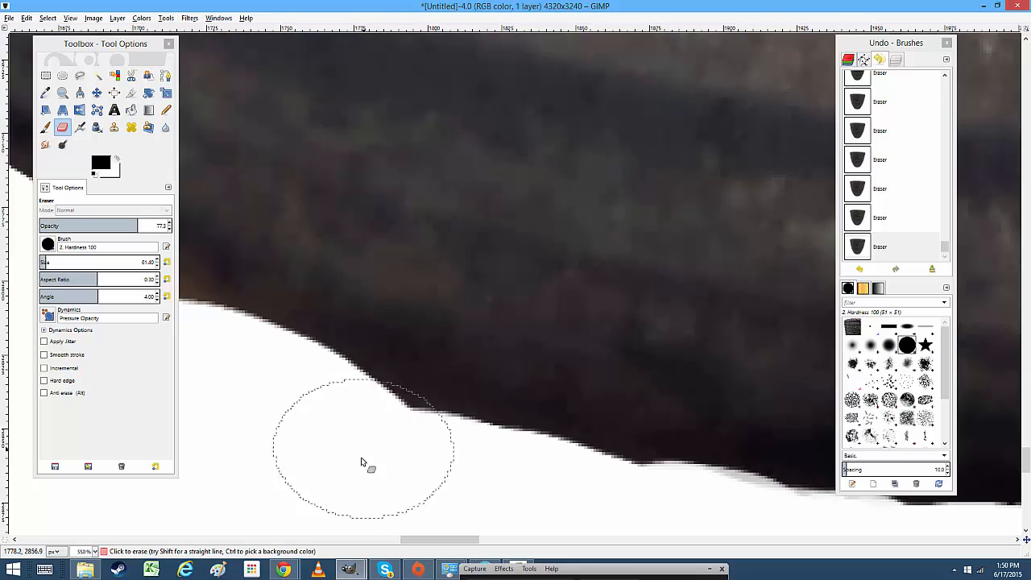
drag(312, 444, 627, 501)
click(448, 404)
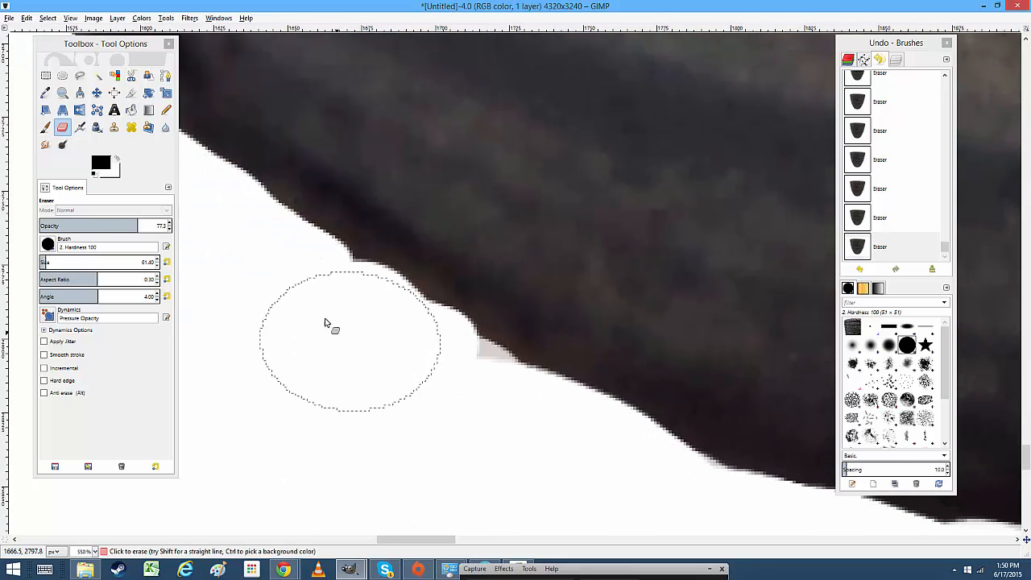
click(326, 321)
click(447, 403)
drag(314, 348, 536, 458)
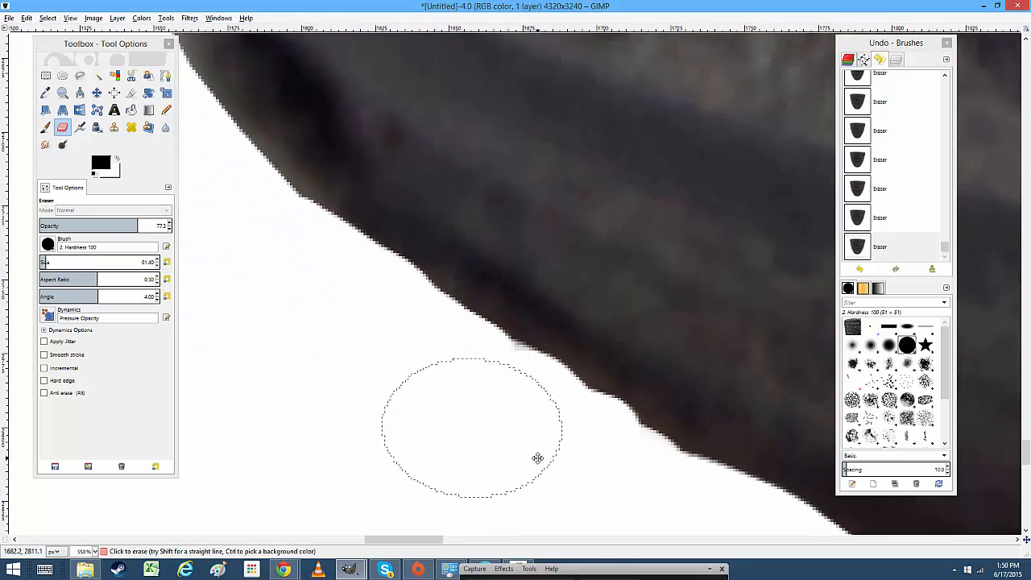
mouse_move(456, 396)
mouse_down()
mouse_move(608, 472)
mouse_move(640, 502)
mouse_move(366, 321)
mouse_move(398, 345)
mouse_up()
key(ctrl+z)
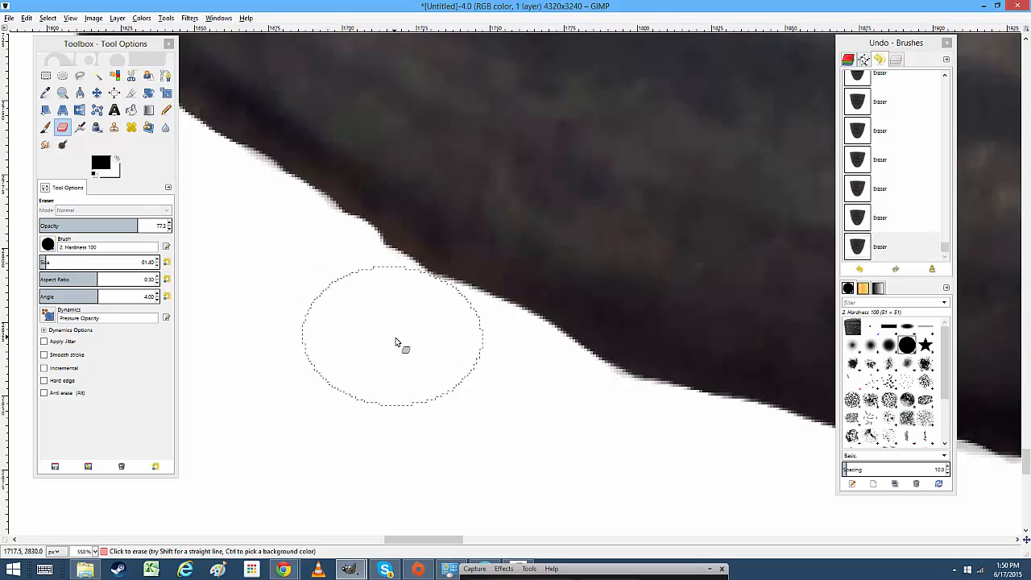
Erase the remaining grey fringe beneath the left half of the base
drag(663, 485, 472, 373)
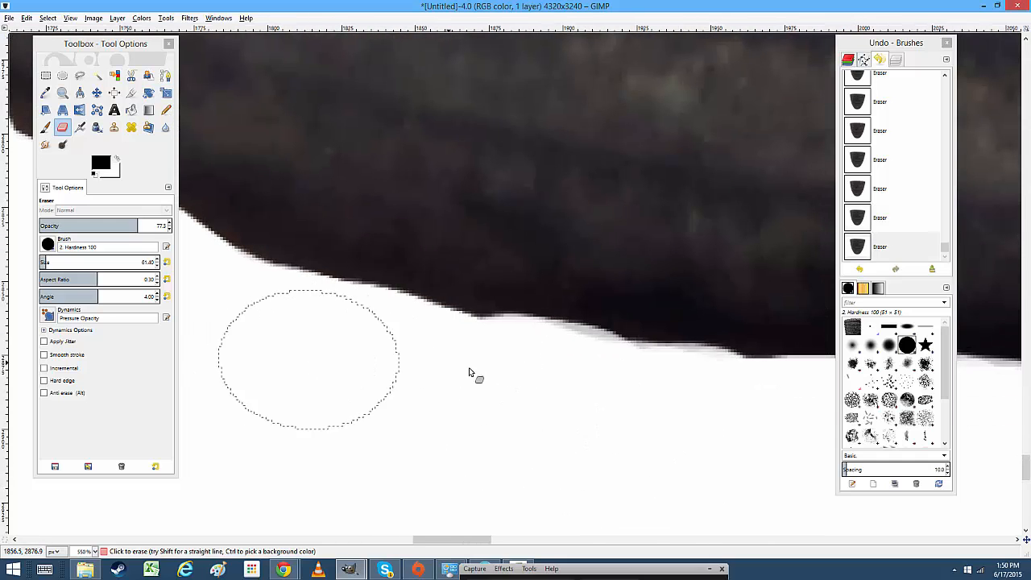
drag(592, 399, 621, 410)
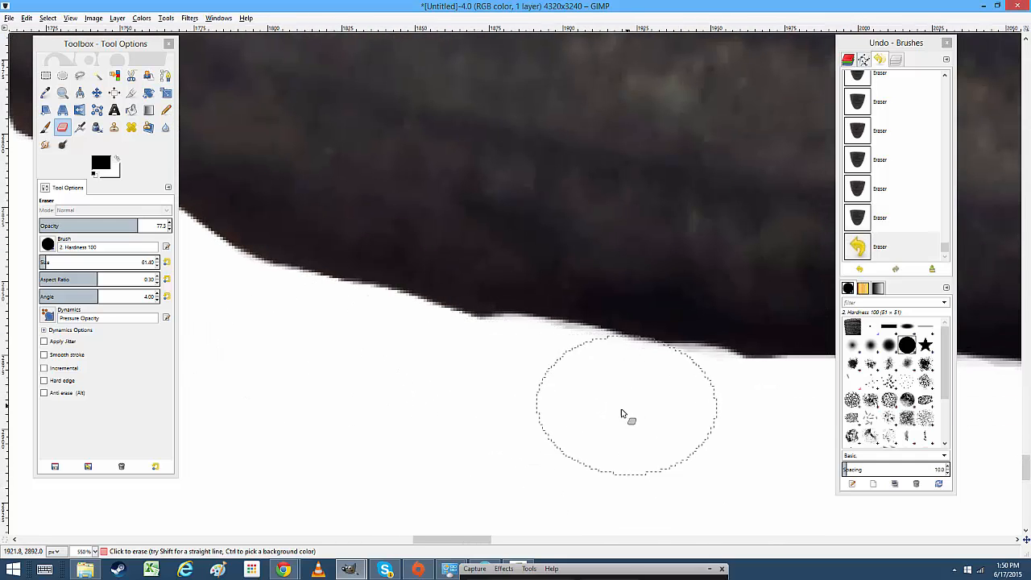
drag(694, 422, 377, 400)
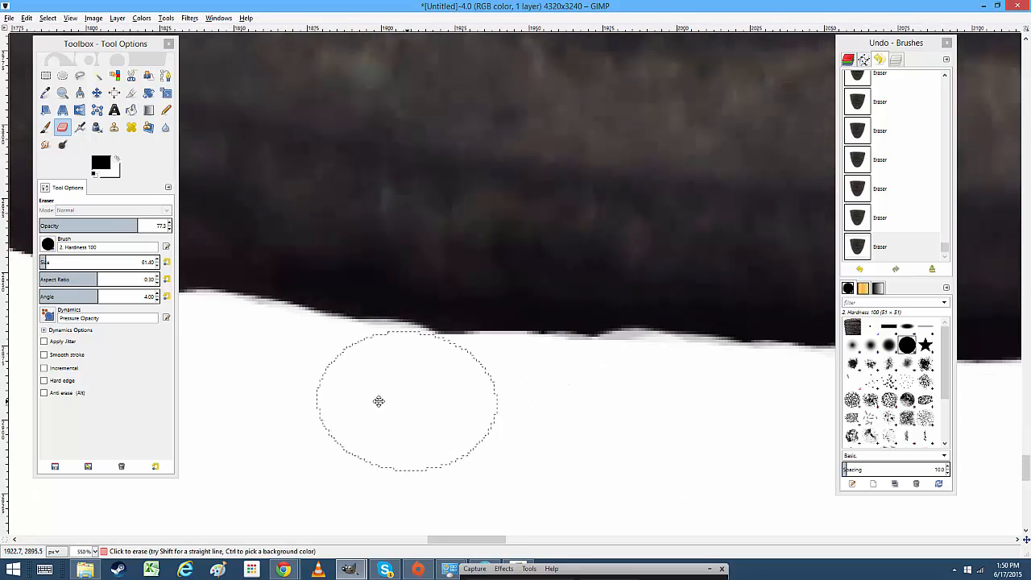
scroll(588, 418, down, 6)
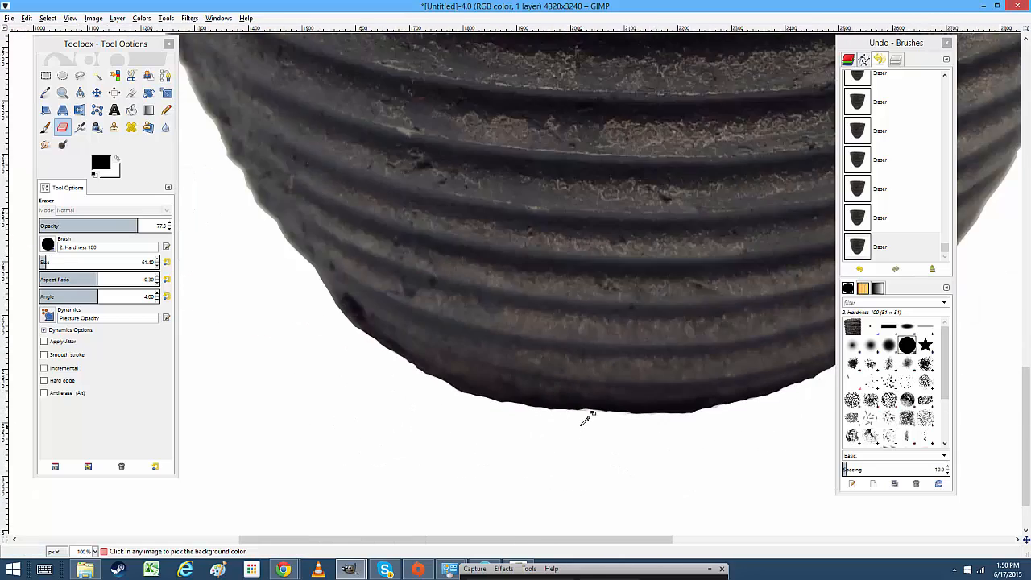
Erase the small bumps along the lower right base edge, from the underside up toward the pot's right side
scroll(599, 428, up, 5)
mouse_move(444, 435)
mouse_down()
mouse_move(561, 375)
mouse_move(806, 307)
mouse_up()
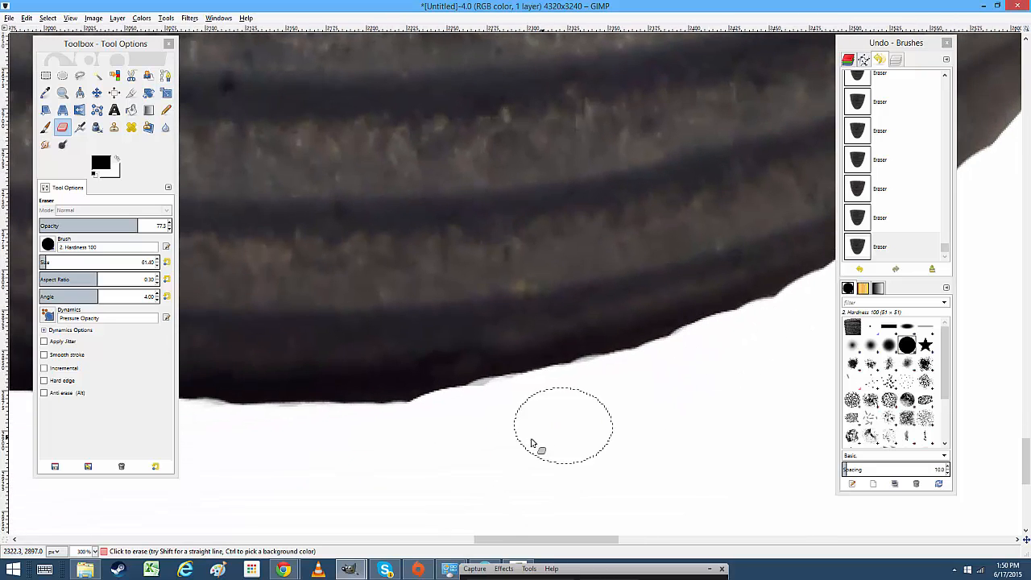
click(478, 420)
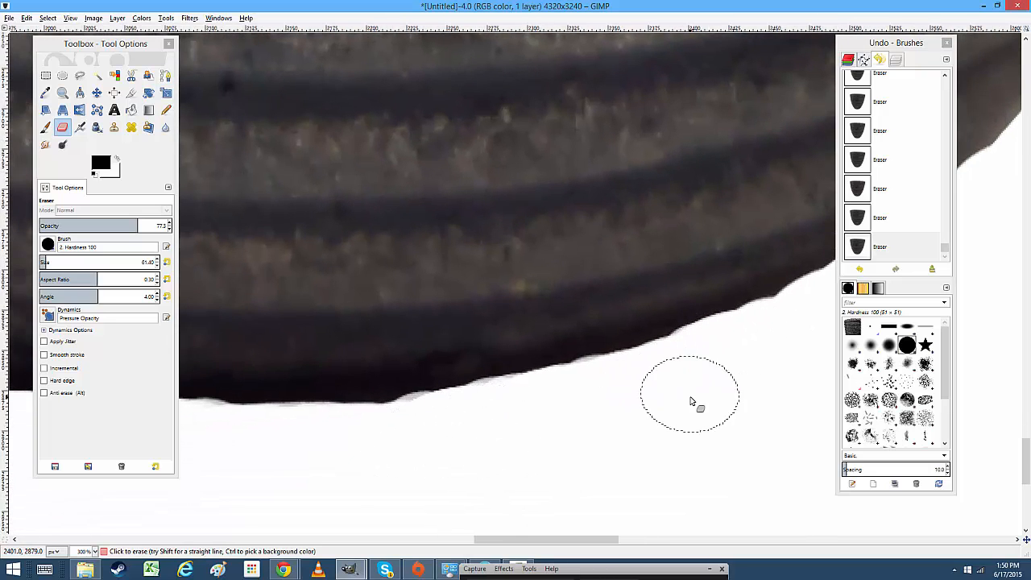
scroll(709, 378, right, 4)
scroll(612, 415, up, 2)
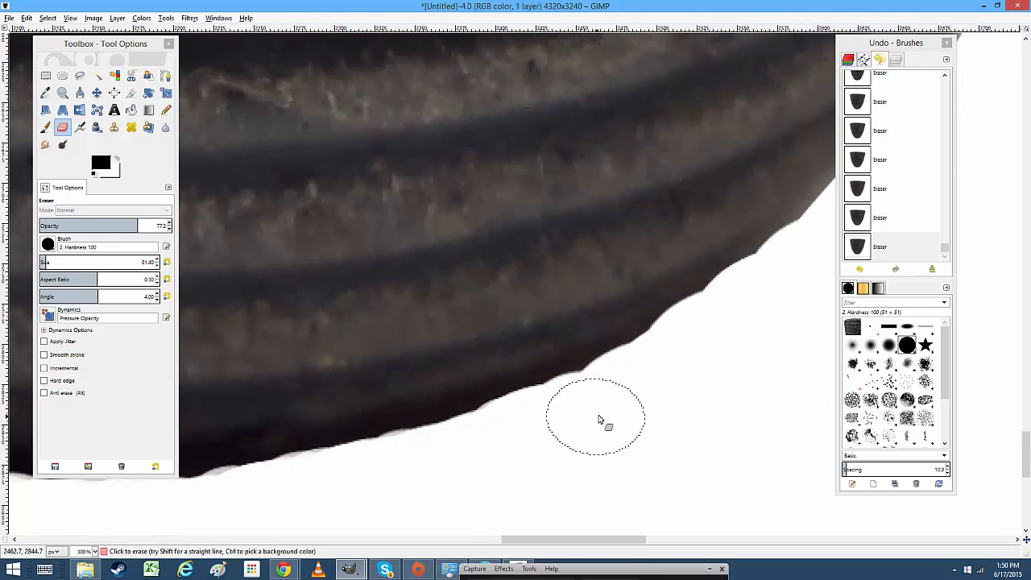
click(683, 360)
click(734, 321)
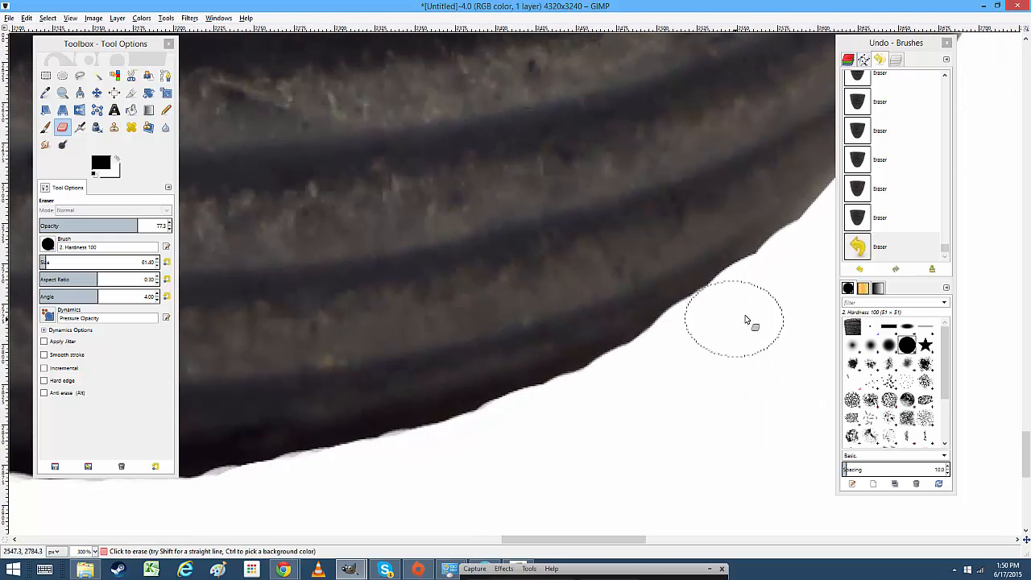
click(781, 282)
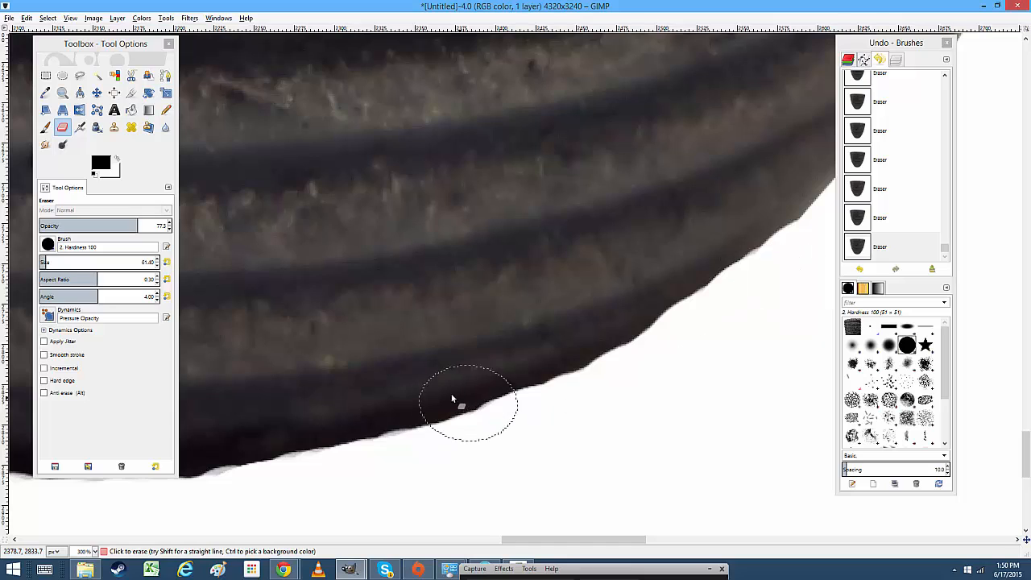
Switch to the Smudge tool and set its opacity to 40.8 and its rate to 21.0
click(46, 146)
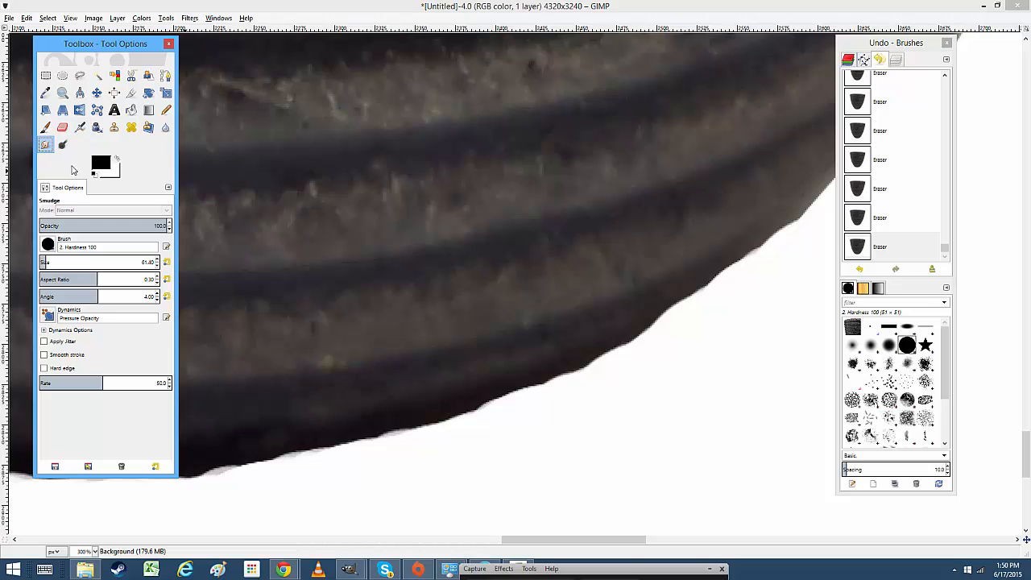
drag(319, 437, 522, 284)
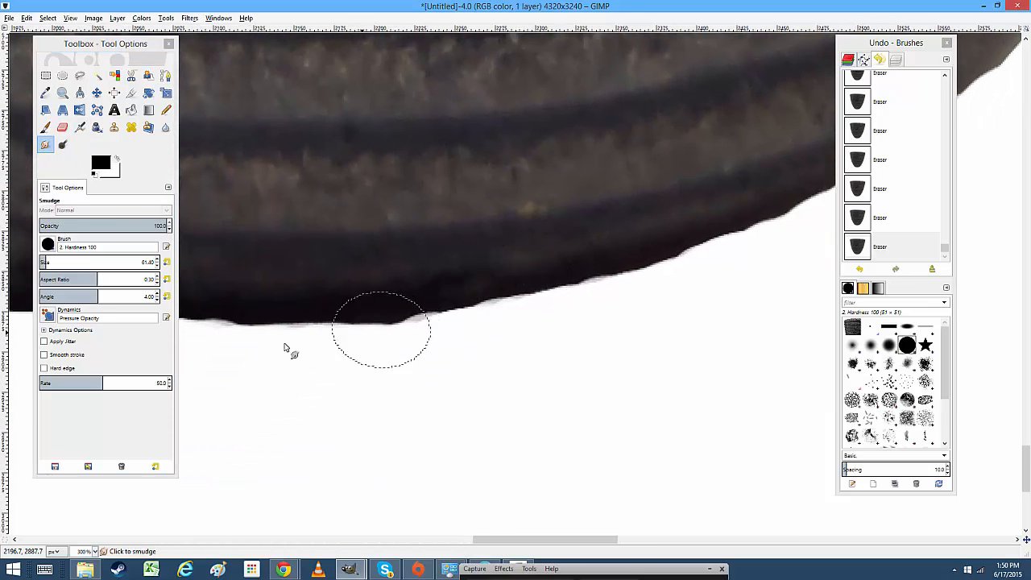
drag(165, 226, 110, 228)
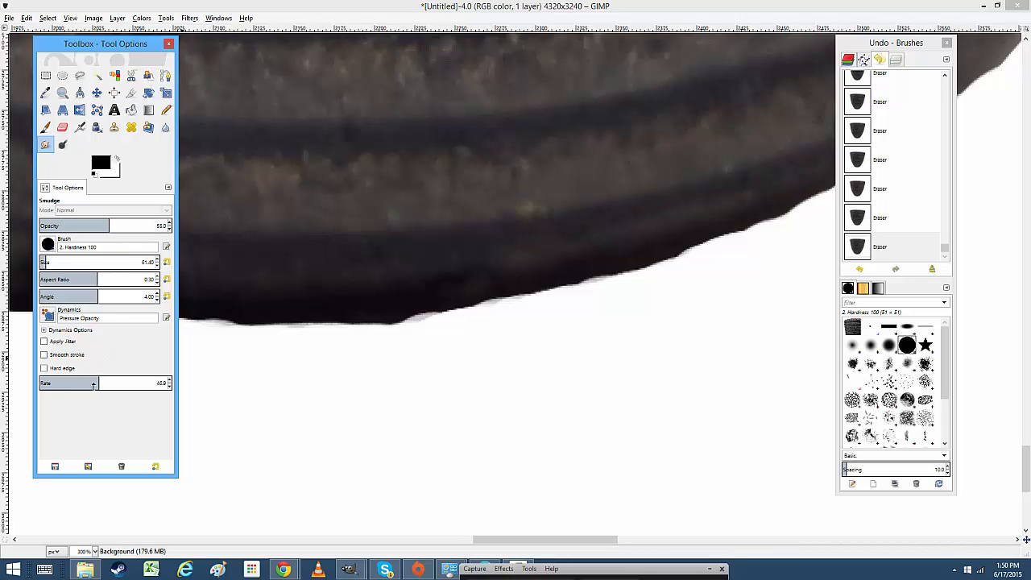
mouse_move(77, 383)
mouse_down()
mouse_move(99, 383)
mouse_move(71, 380)
mouse_up()
drag(114, 226, 83, 226)
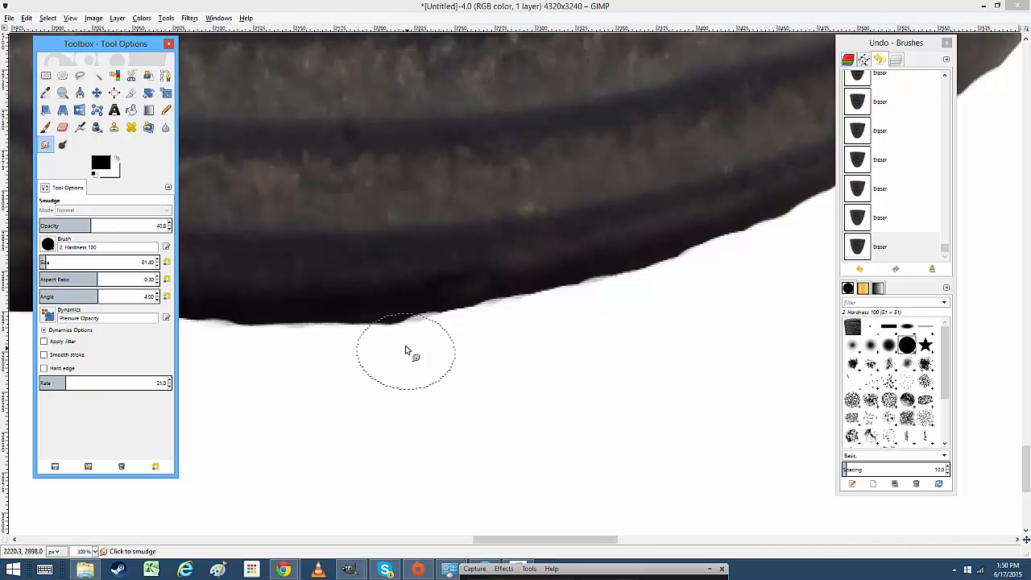
Smudge the underside of the pot's base from the lower right edge toward the left to soften it
mouse_move(689, 266)
mouse_down()
mouse_move(522, 331)
mouse_move(387, 338)
mouse_up()
mouse_move(321, 374)
mouse_down()
mouse_move(684, 373)
mouse_move(572, 340)
mouse_move(625, 329)
mouse_up()
drag(357, 309, 419, 322)
drag(305, 344, 603, 458)
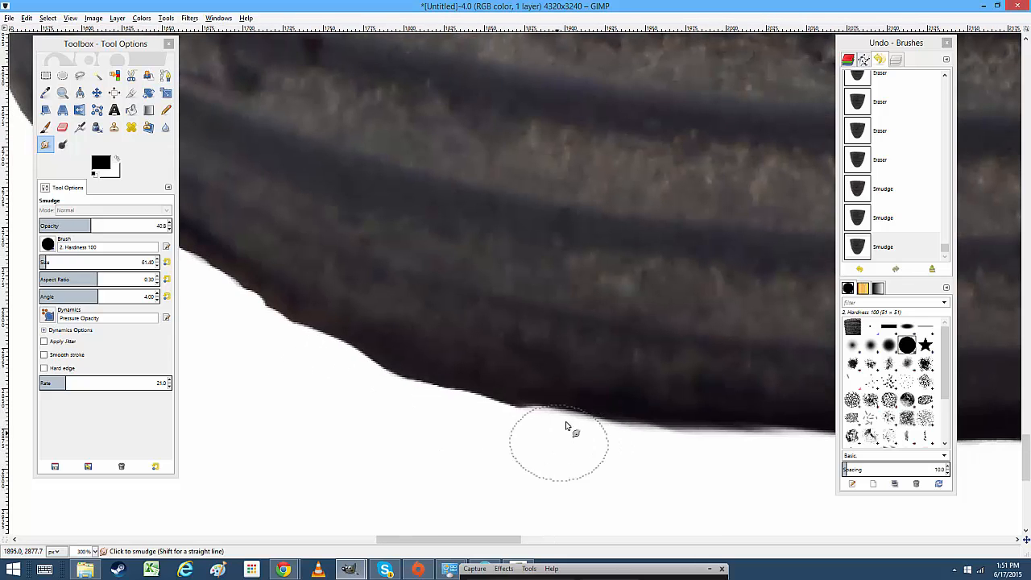
Smudge the bumps along the lower left base edge and check the whole pot's outline
mouse_move(569, 428)
mouse_down()
mouse_move(295, 336)
mouse_move(524, 439)
mouse_up()
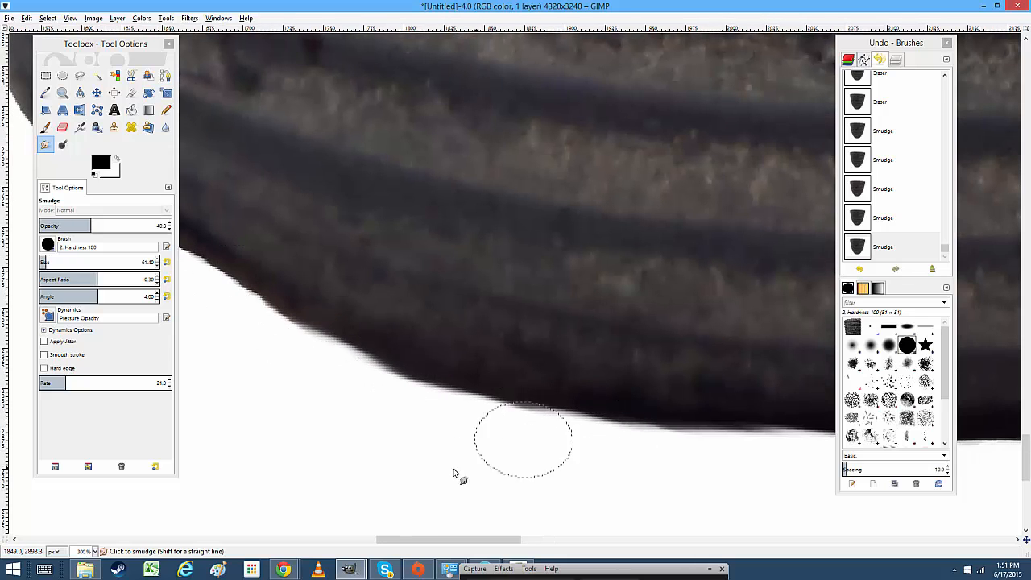
drag(331, 389, 598, 525)
mouse_move(356, 329)
mouse_down()
mouse_move(368, 327)
mouse_move(516, 450)
mouse_move(559, 466)
mouse_up()
scroll(543, 449, down, 4)
scroll(542, 449, down, 9)
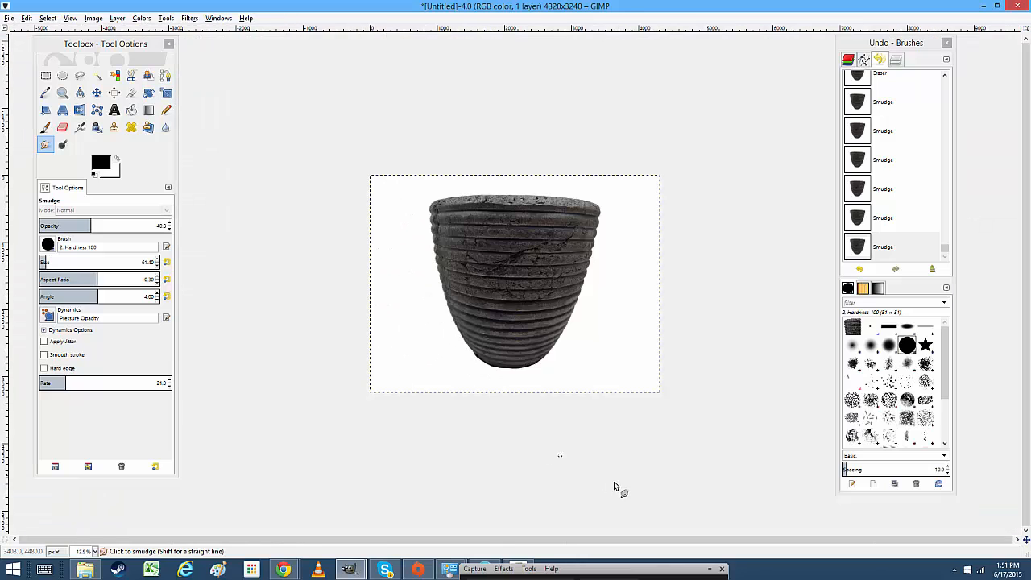
scroll(614, 336, up, 1)
scroll(613, 329, up, 1)
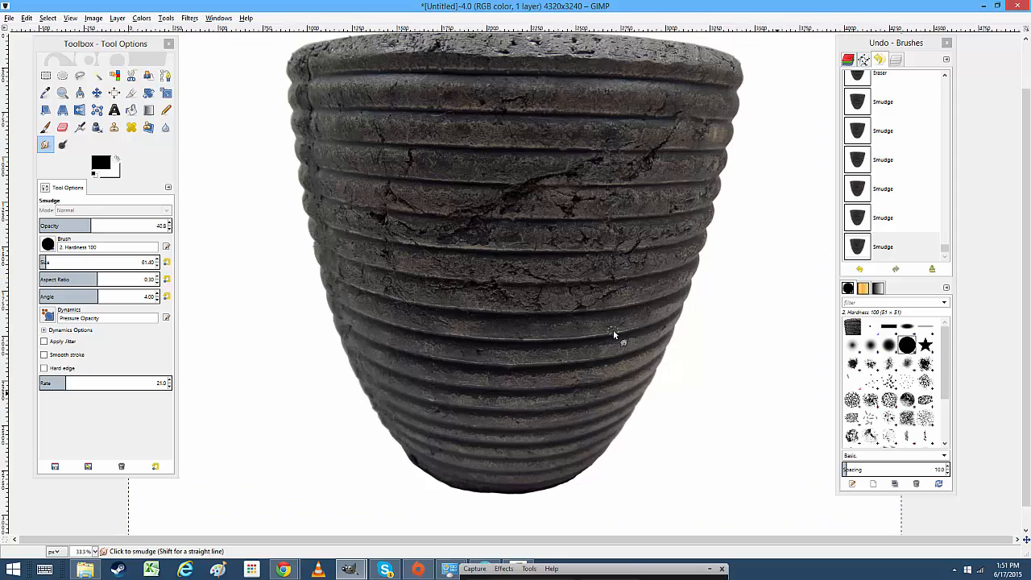
scroll(615, 337, down, 2)
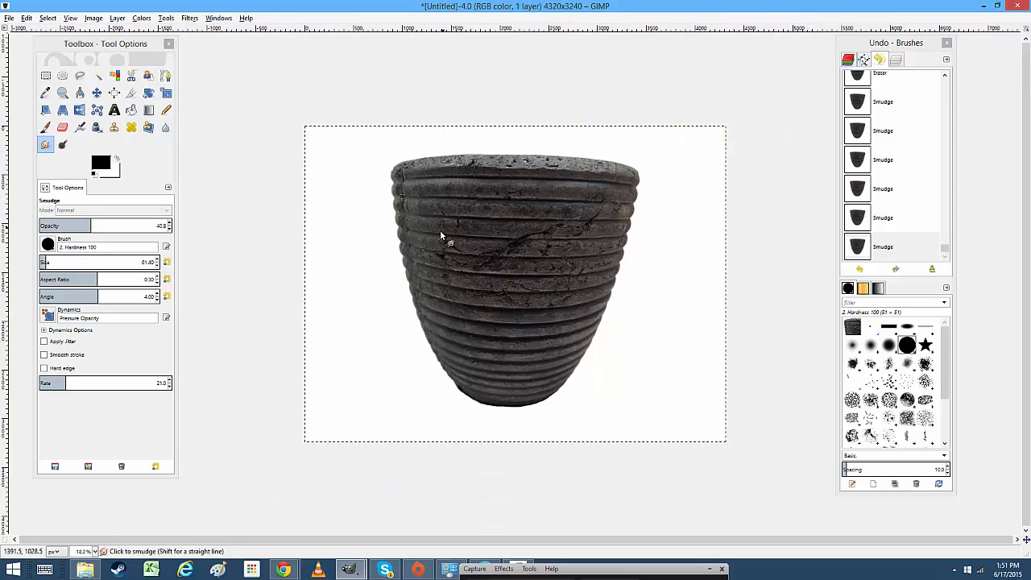
Save the image in the Documents folder as candlemasterworking.xcf
click(10, 19)
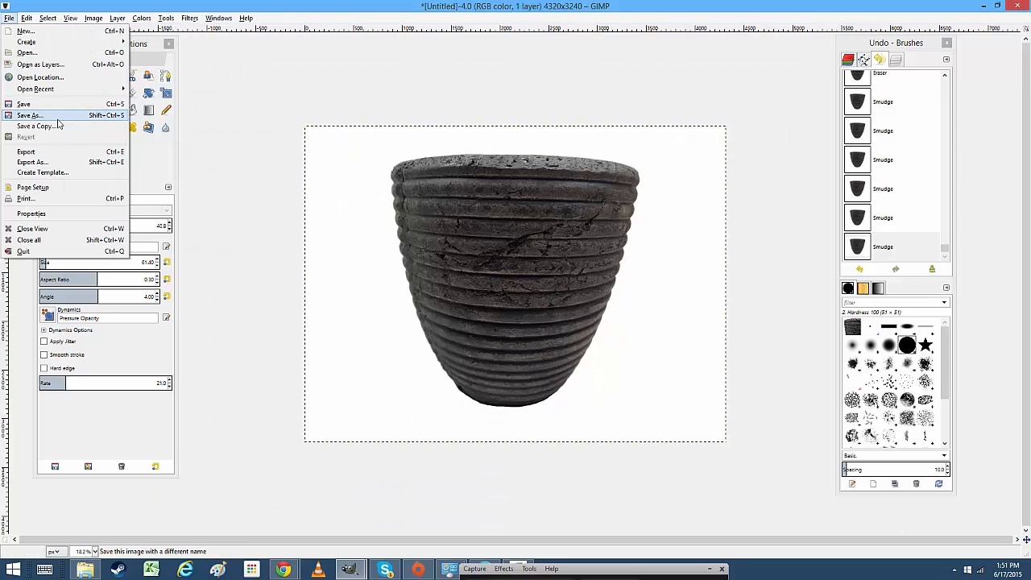
click(30, 115)
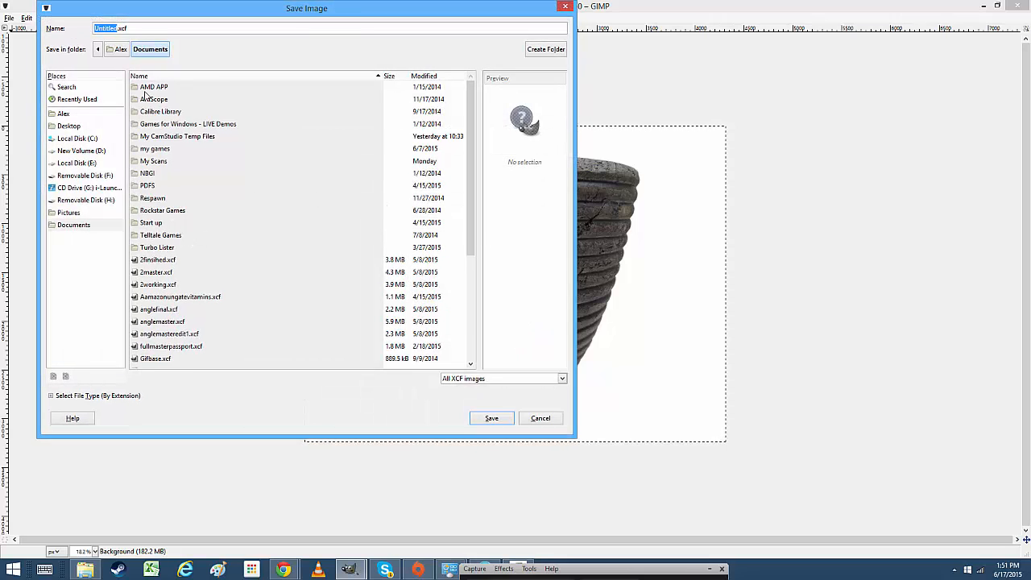
text(candlemasterworking)
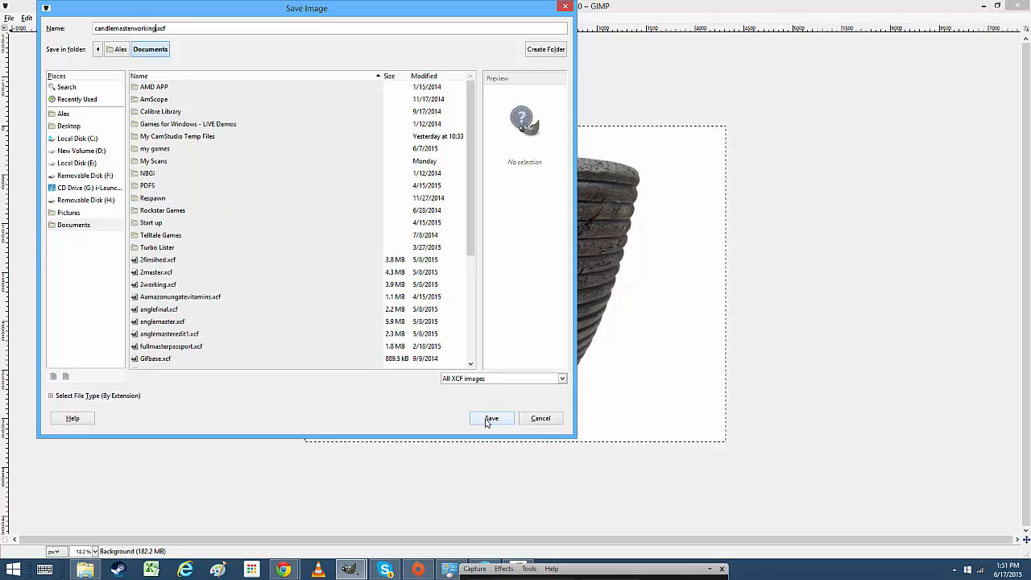
click(487, 421)
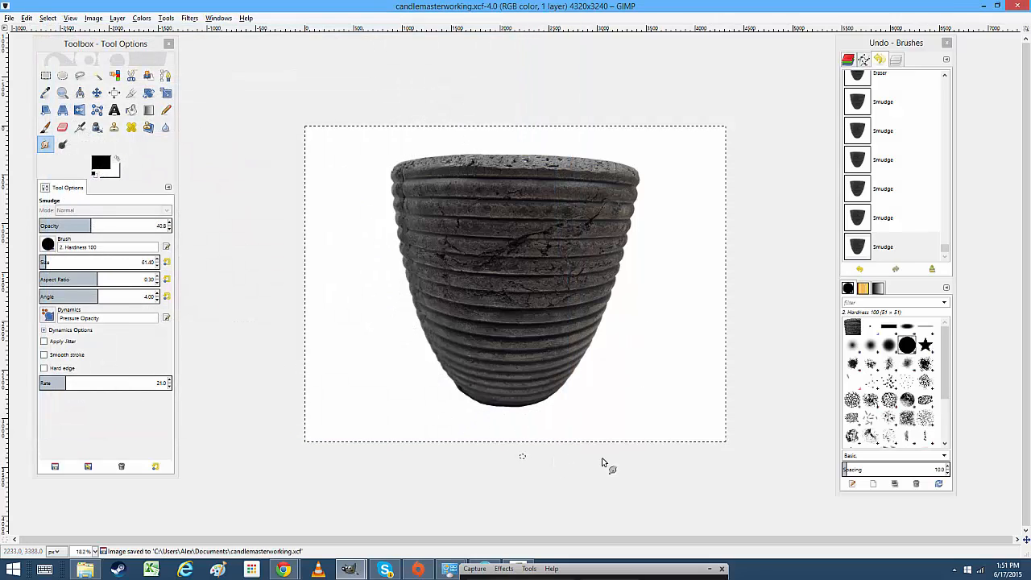
key(plus)
key(plus)
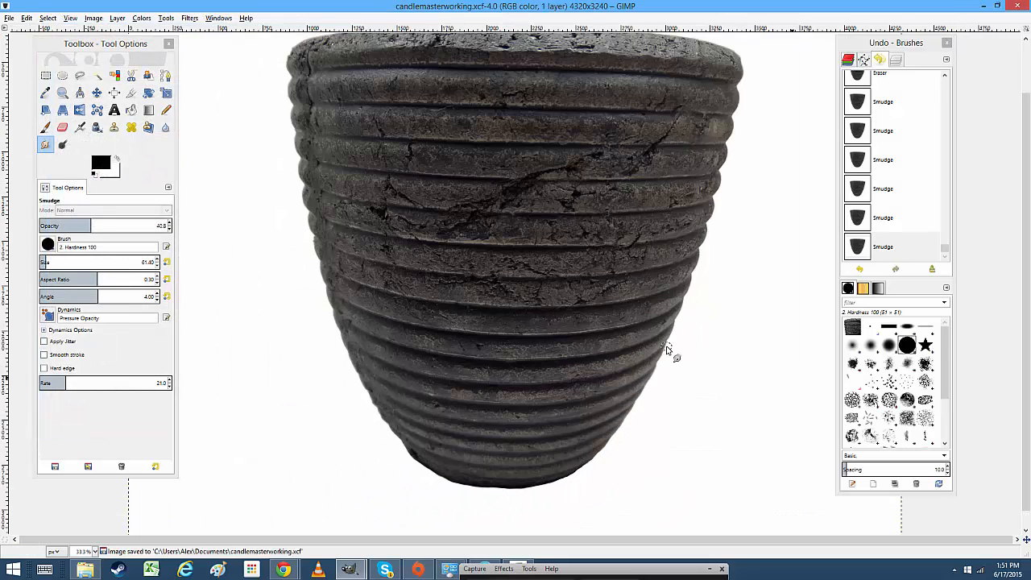
key(minus)
key(minus)
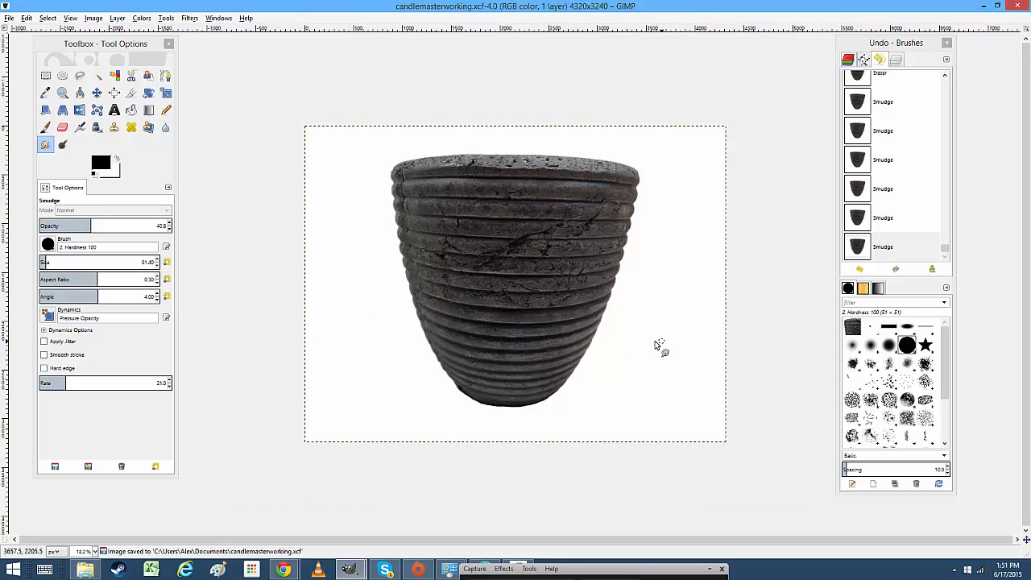
Crop the image closely around the pot to 2646 × 2717 pixels, starting at position 826, 215
click(130, 93)
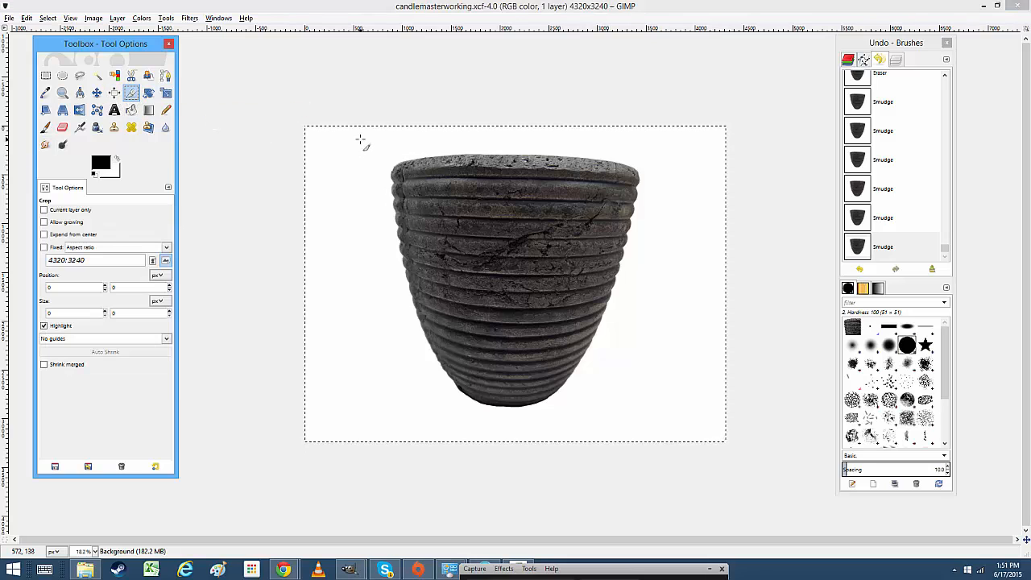
drag(360, 136, 641, 379)
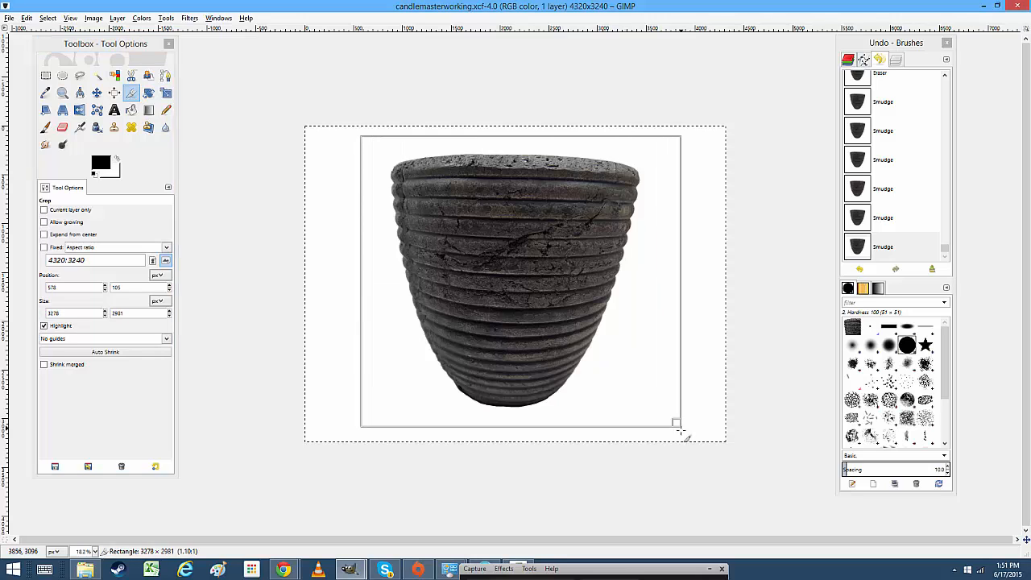
drag(670, 428, 665, 428)
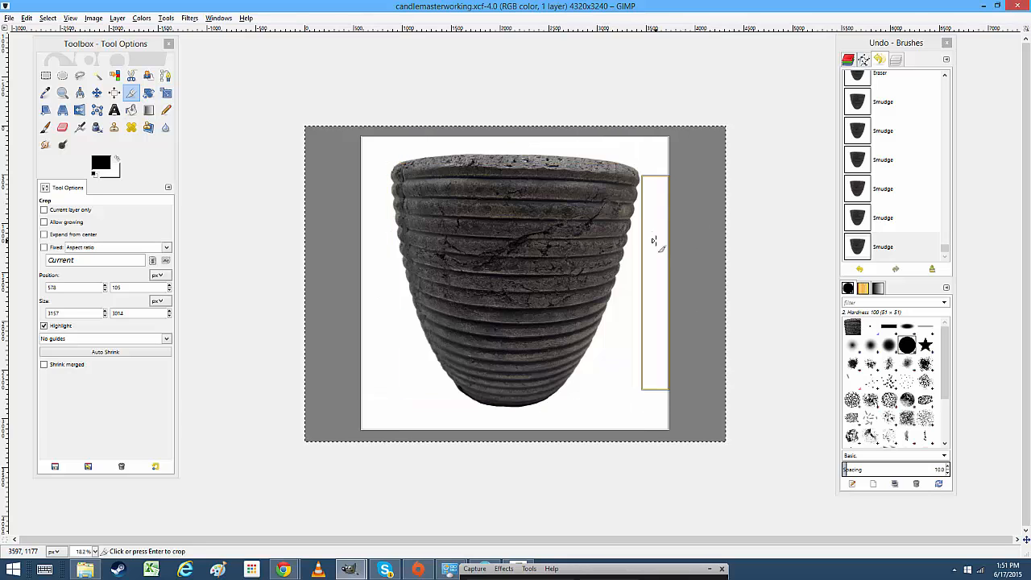
drag(653, 241, 629, 242)
drag(497, 145, 497, 155)
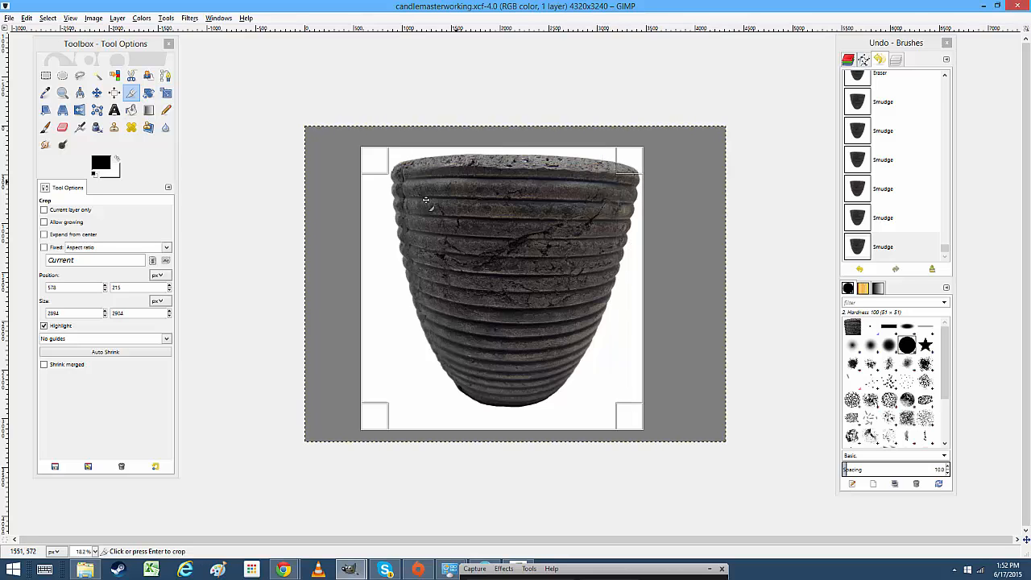
drag(382, 246, 403, 246)
drag(517, 416, 515, 398)
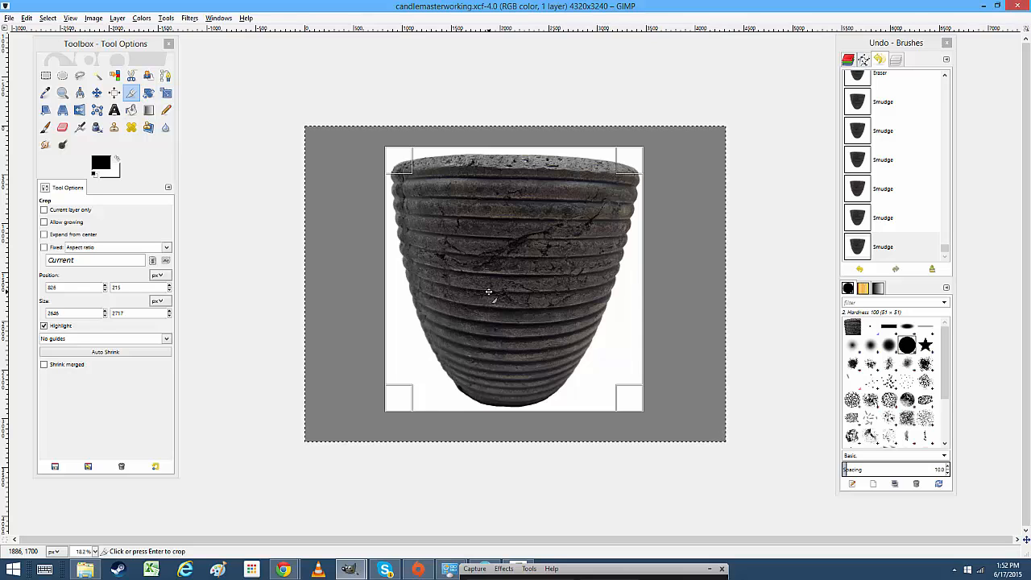
click(596, 310)
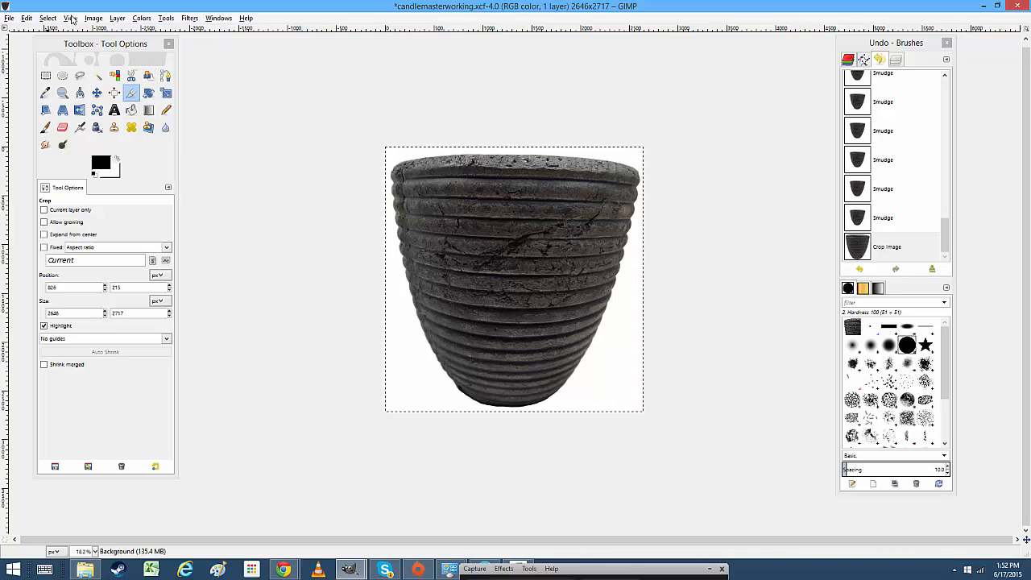
click(26, 20)
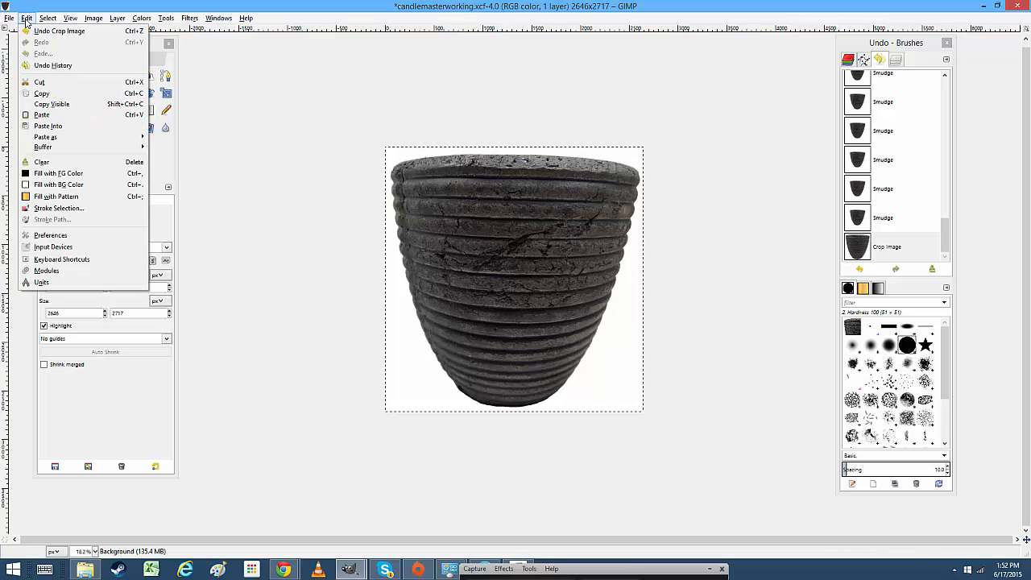
mouse_move(85, 24)
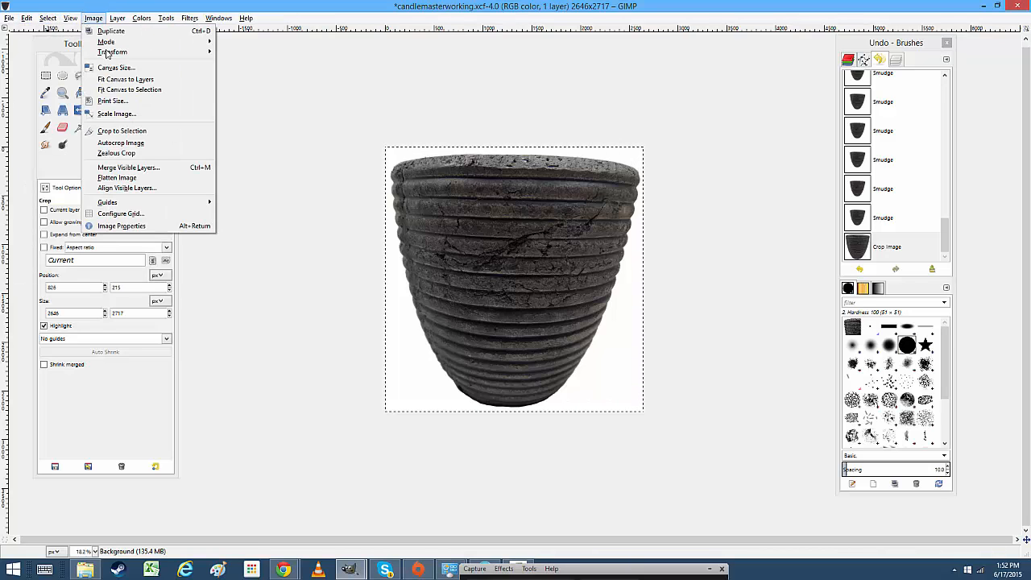
click(131, 115)
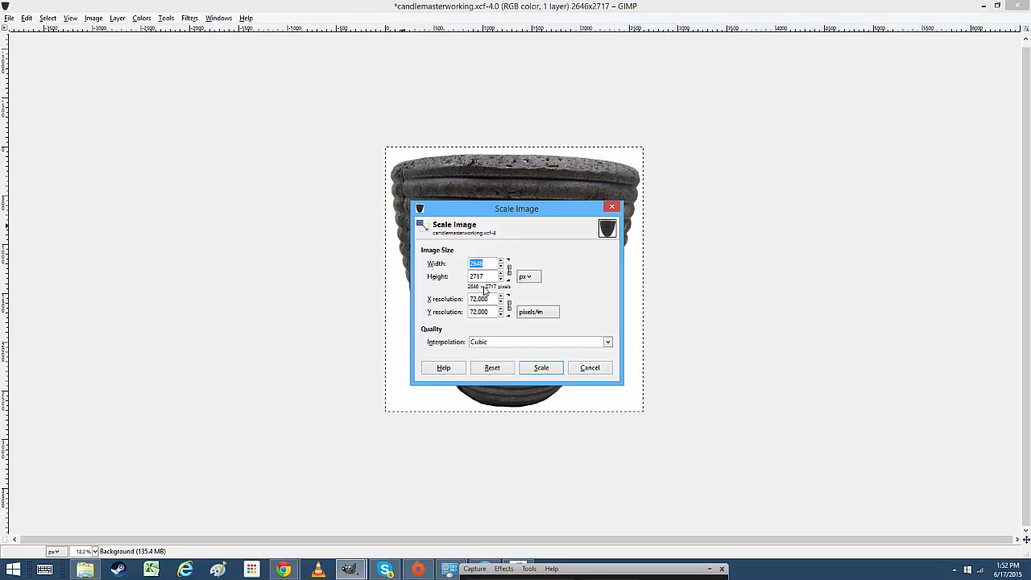
click(600, 372)
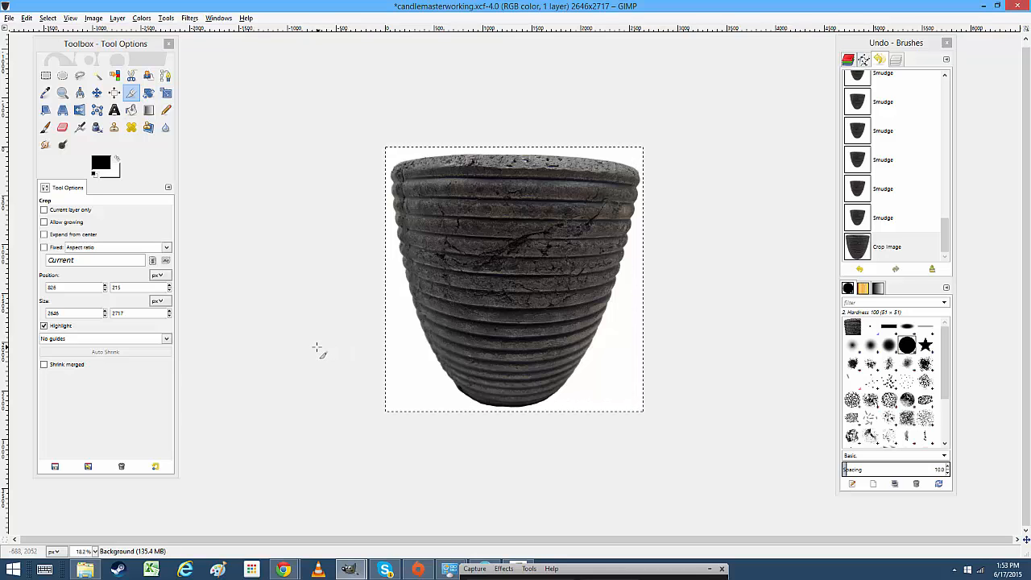
Start exporting the cropped image and choose the RA folder inside Pictures/startup as its destination
drag(109, 50, 188, 61)
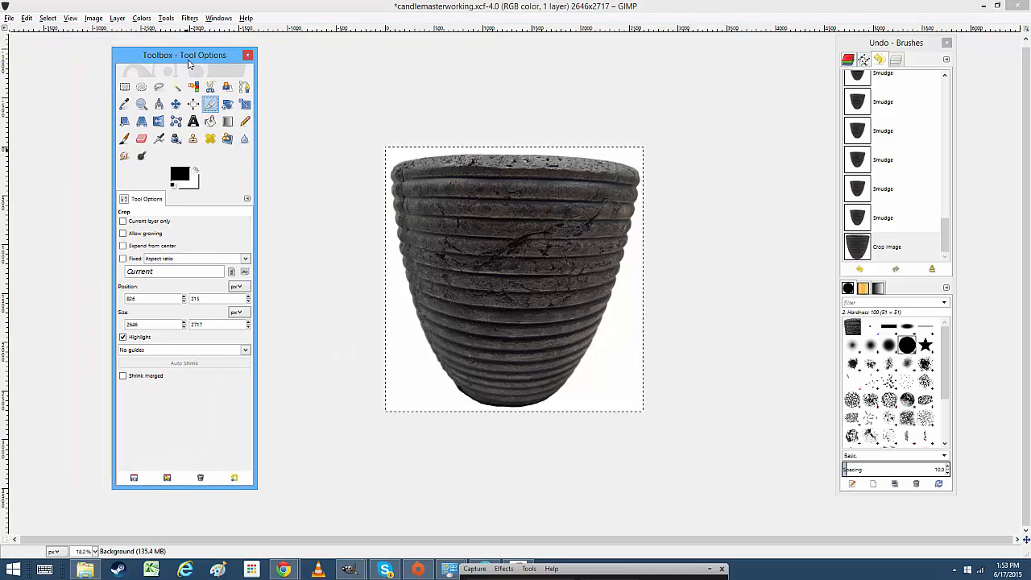
click(9, 18)
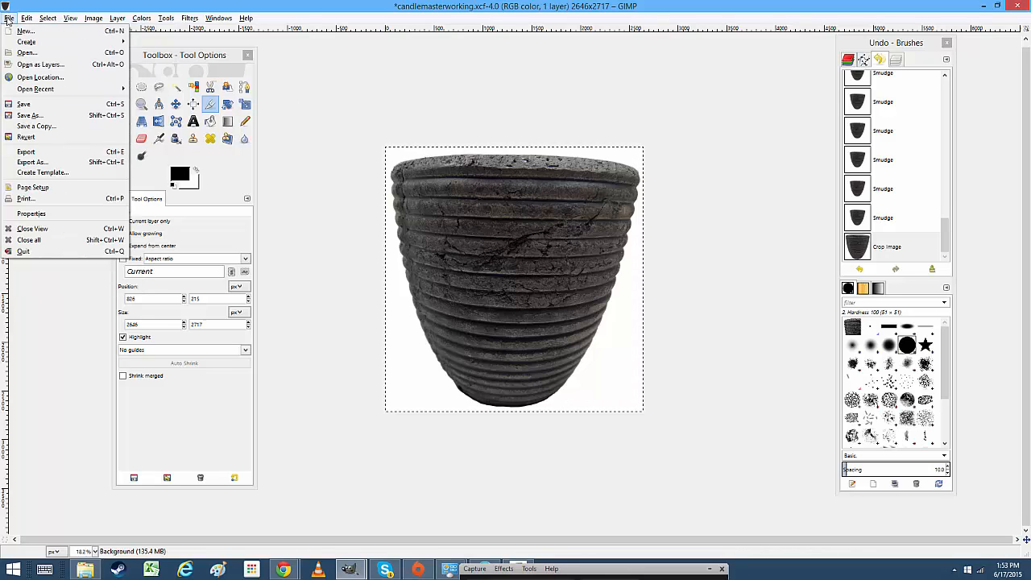
click(51, 162)
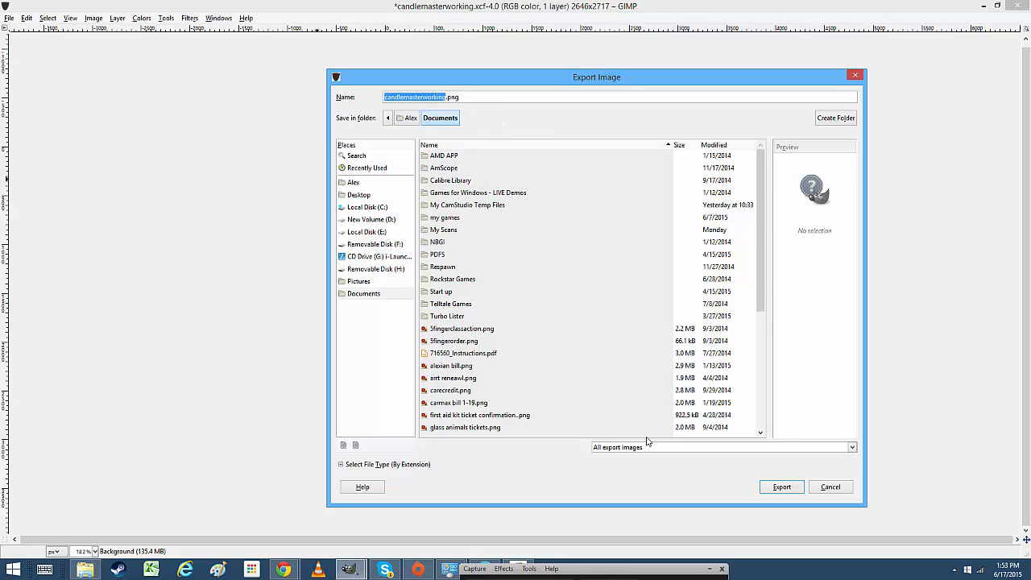
click(376, 281)
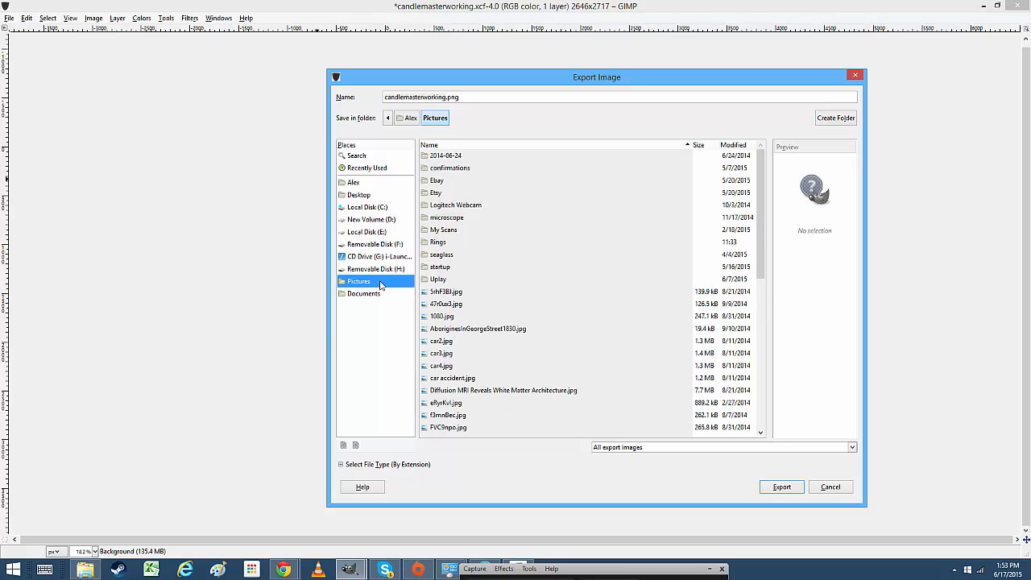
double_click(455, 270)
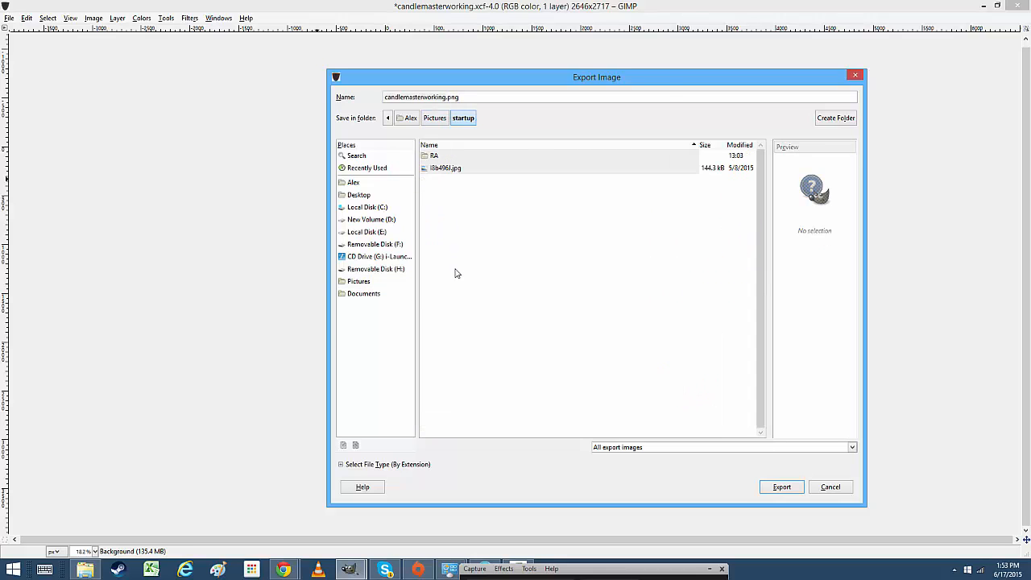
double_click(442, 157)
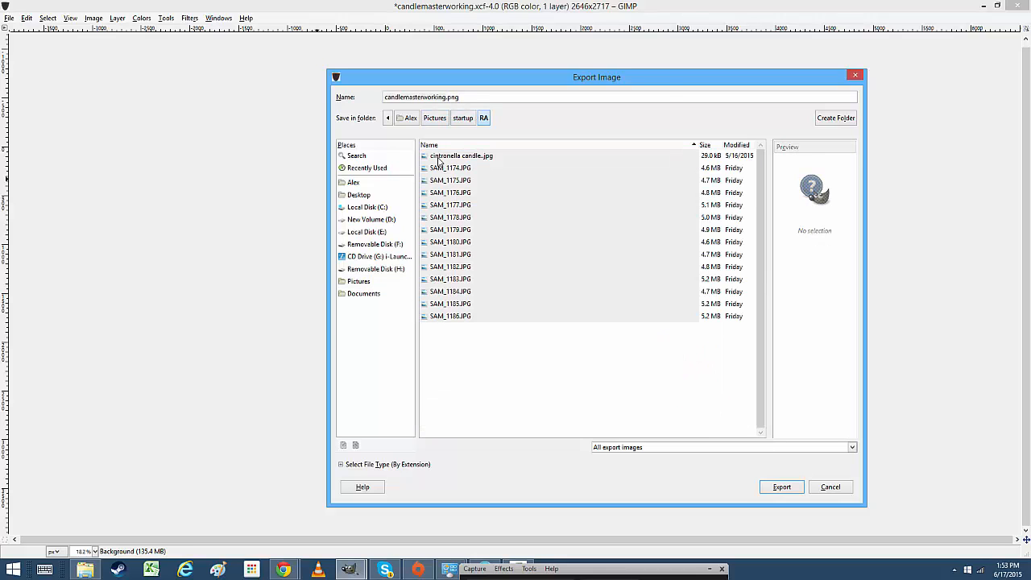
Select PNG image (*.png) as the file type and export the image as candlemasterworking.png with the offered PNG options
click(675, 448)
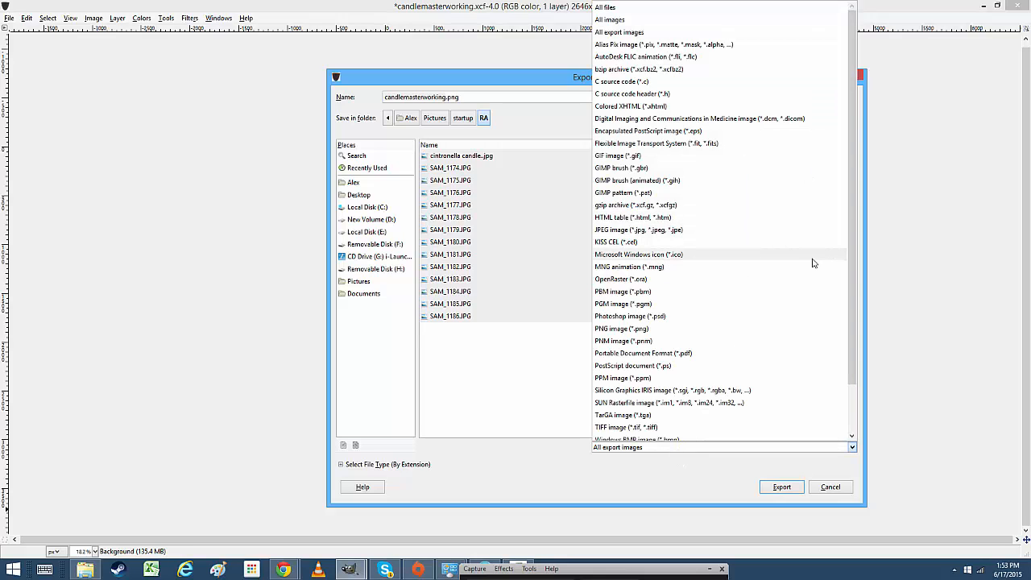
drag(851, 263, 843, 137)
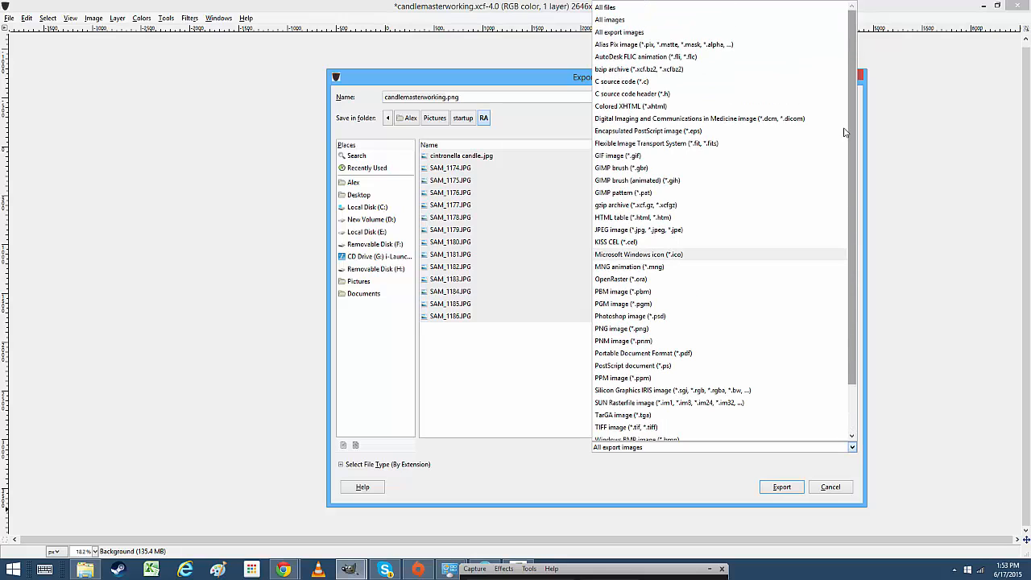
scroll(842, 253, down, 2)
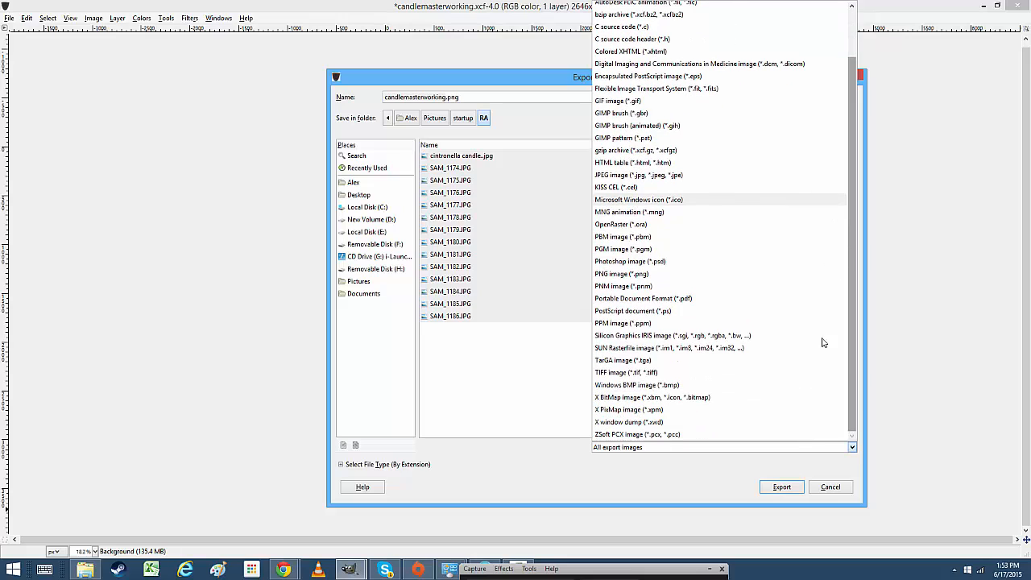
click(637, 274)
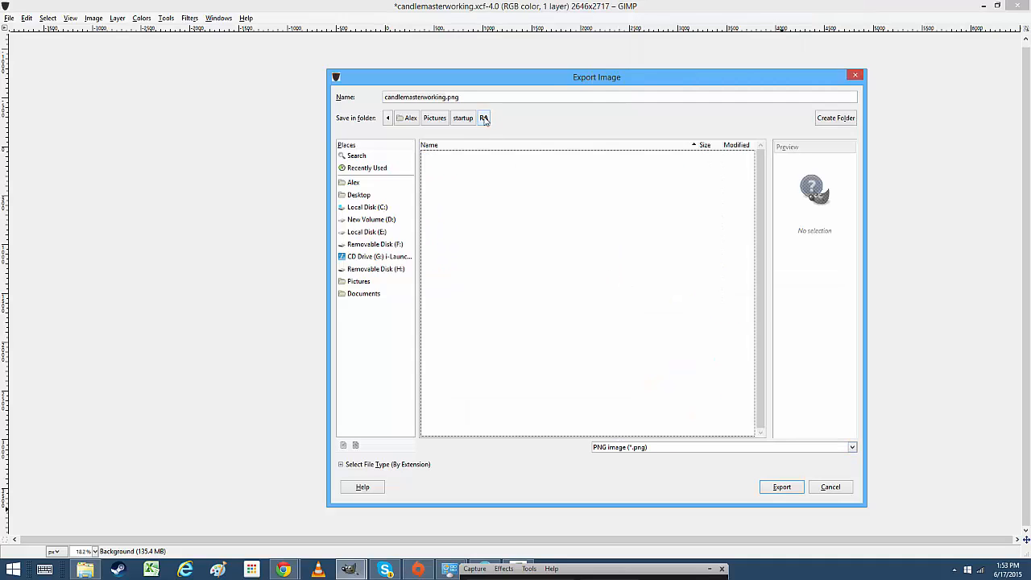
click(466, 99)
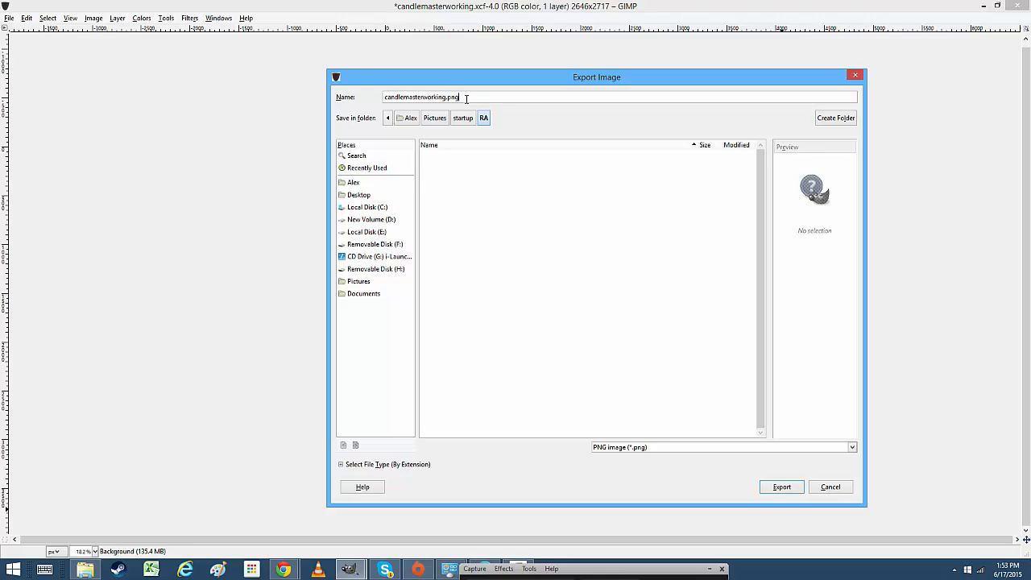
click(785, 485)
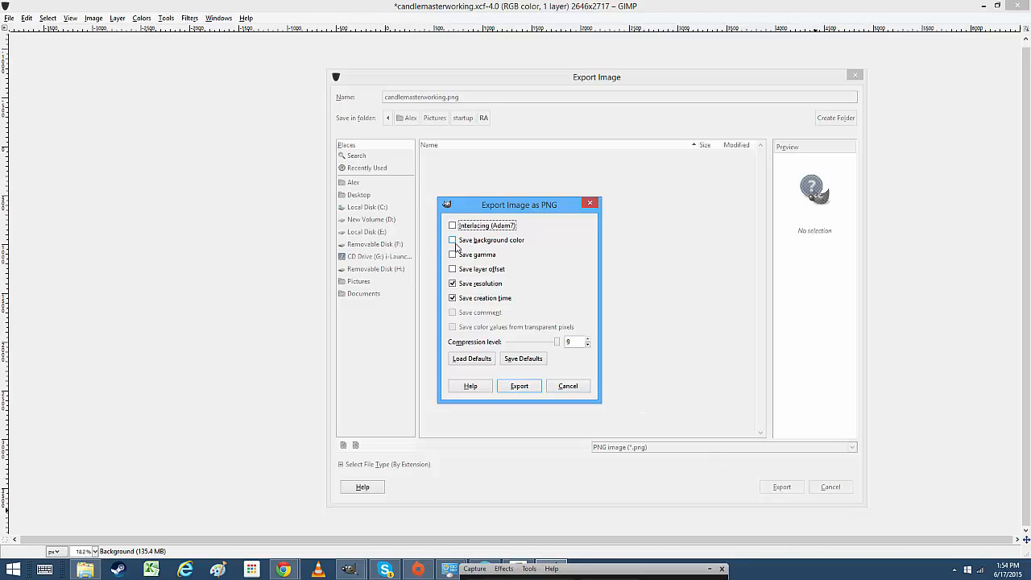
click(531, 390)
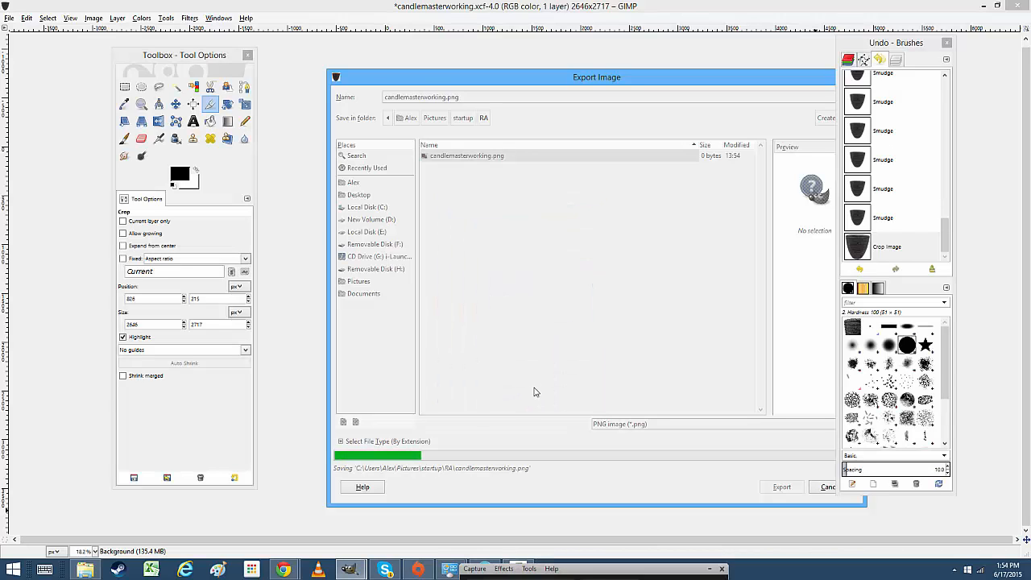